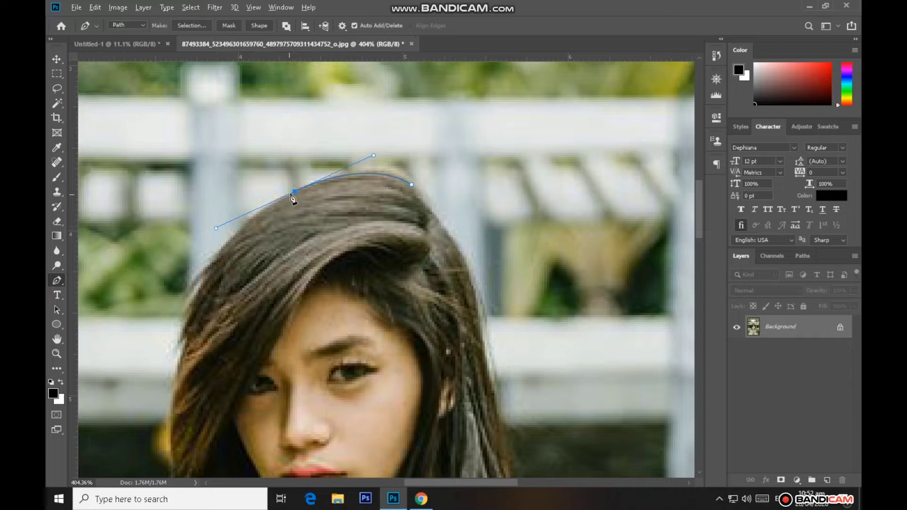
Trace a Pen tool path from the crown down the upper left edge of the woman's hair
click(292, 193)
scroll(265, 199, down, 3)
drag(207, 204, 183, 237)
alt+click(207, 203)
scroll(322, 202, down, 3)
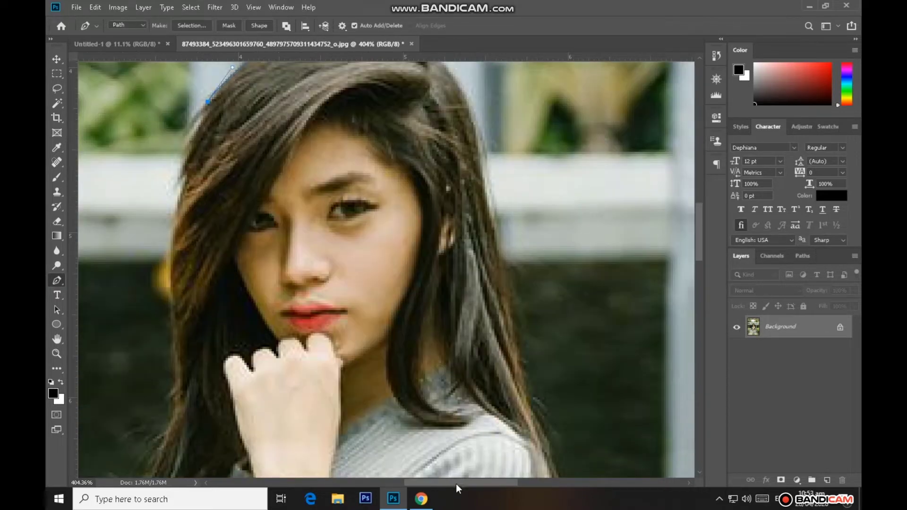
Continue the path down the left edge of the hair beside her forehead and eyes
drag(457, 484, 438, 485)
scroll(302, 183, up, 2)
drag(288, 190, 269, 201)
alt+click(288, 190)
scroll(288, 191, down, 2)
alt+click(272, 190)
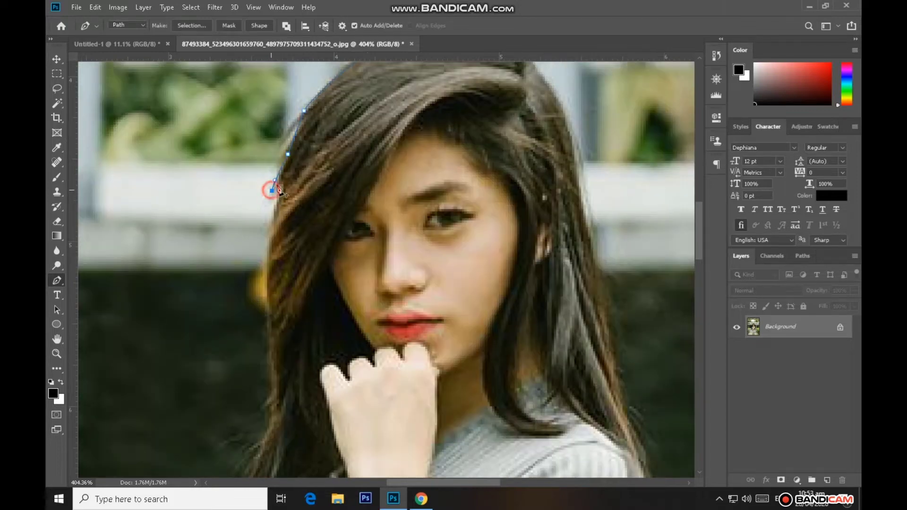
scroll(286, 184, down, 2)
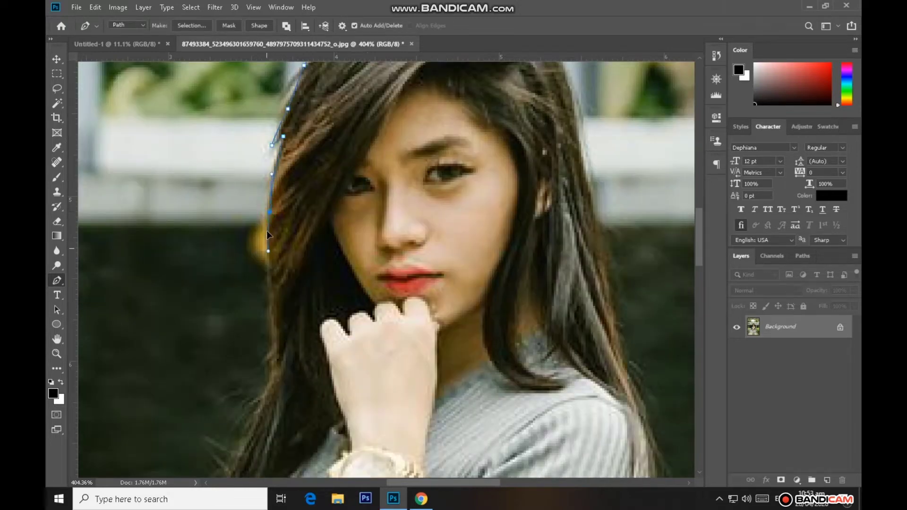
Extend the path along the left edge of the hair from cheek level down past her raised hand
scroll(270, 214, down, 4)
mouse_move(274, 239)
mouse_down()
mouse_move(277, 263)
mouse_move(238, 268)
mouse_move(212, 250)
mouse_move(202, 257)
mouse_up()
alt+click(274, 239)
scroll(273, 241, down, 3)
click(260, 243)
alt+click(261, 243)
scroll(258, 244, down, 4)
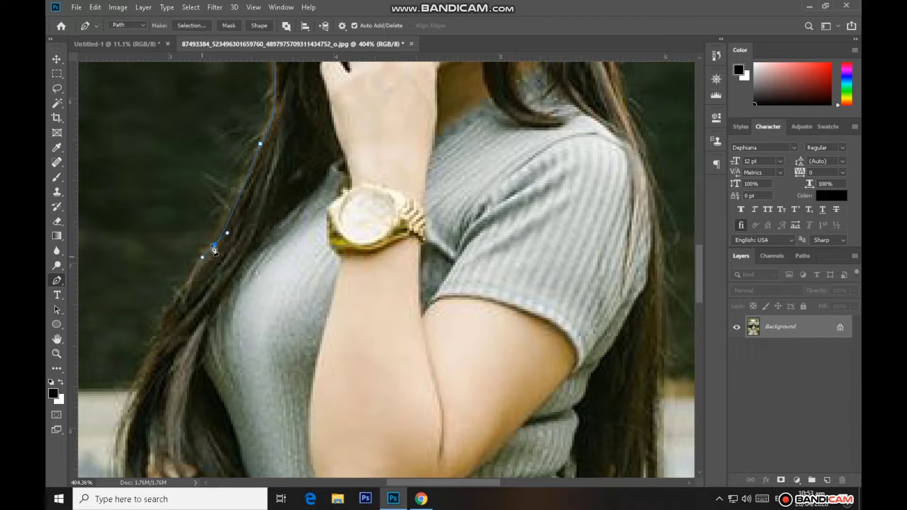
Trace the lower left edge of the hair from the wristwatch level down towards the folded forearm
alt+click(215, 245)
drag(454, 482, 417, 483)
scroll(299, 284, down, 3)
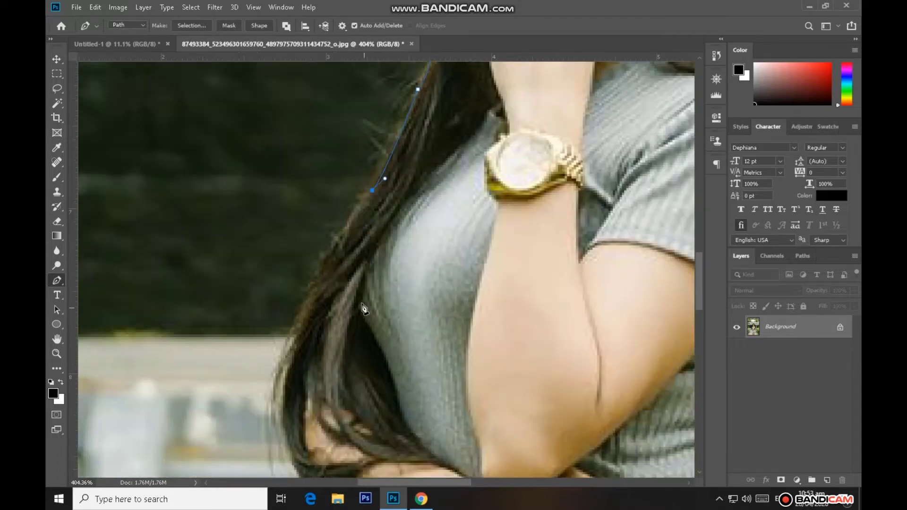
drag(296, 275, 288, 326)
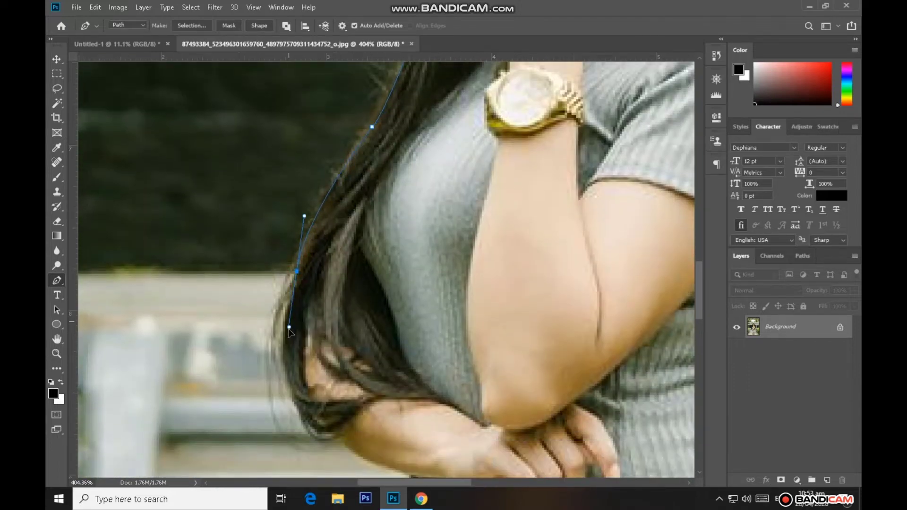
alt+click(296, 272)
scroll(287, 279, down, 3)
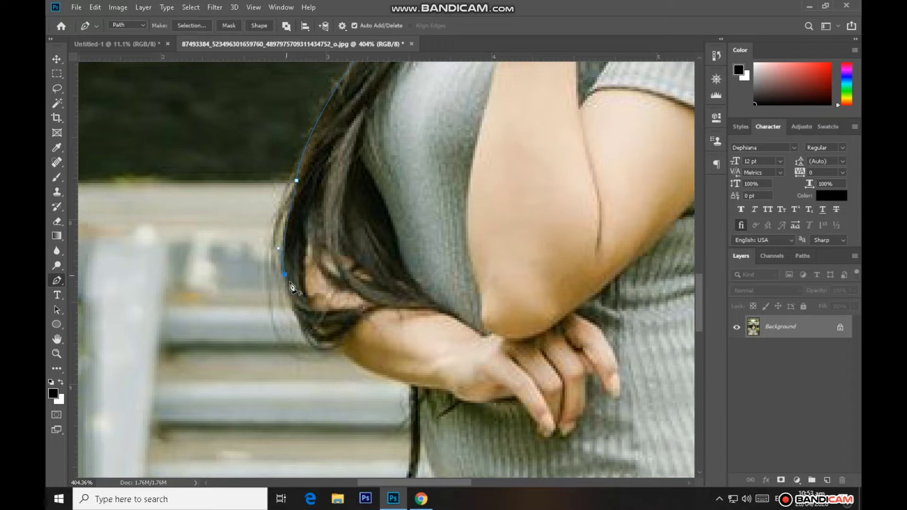
Curve the path around the hair ends and along the underside of the folded forearm to the dress
scroll(292, 286, down, 2)
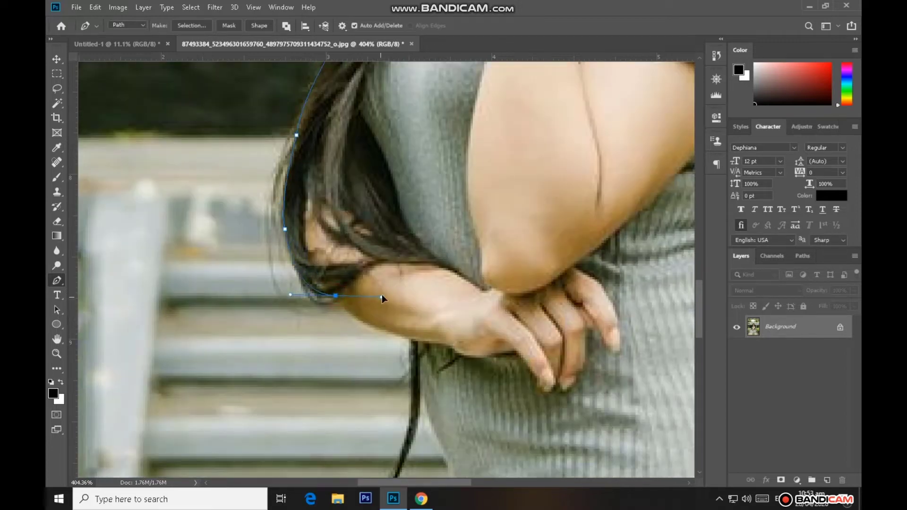
alt+click(336, 295)
scroll(383, 299, down, 2)
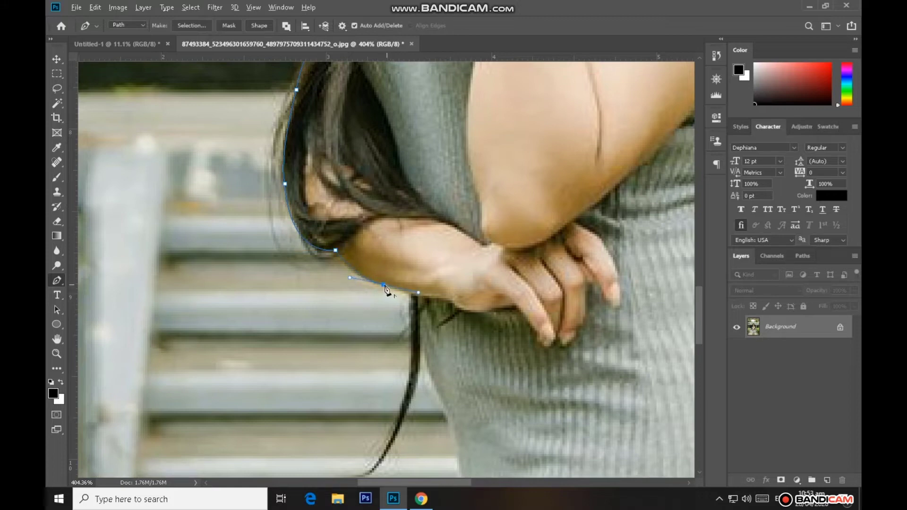
alt+click(384, 286)
click(415, 297)
scroll(425, 300, down, 1)
click(418, 279)
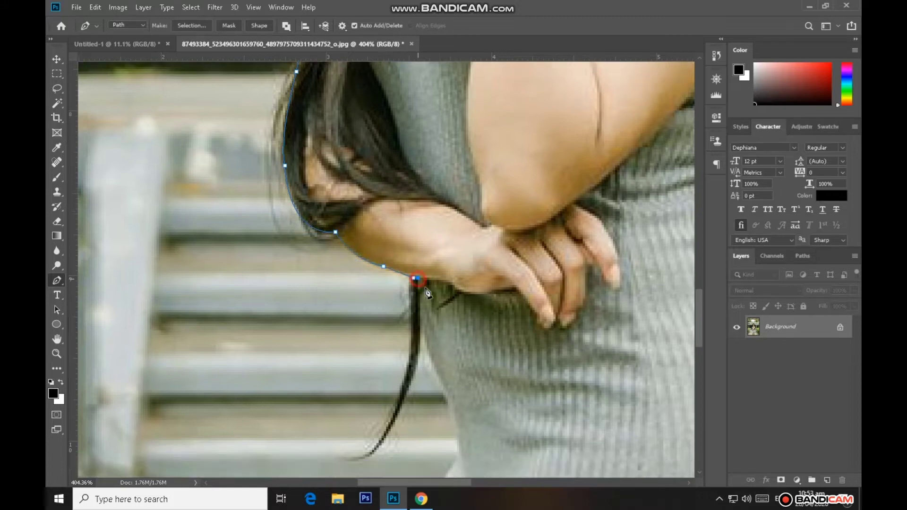
Trace the left edge of the dress at the waist below the forearm, leaving out the thin hanging strand
scroll(427, 291, down, 2)
drag(413, 326, 411, 330)
scroll(412, 323, down, 2)
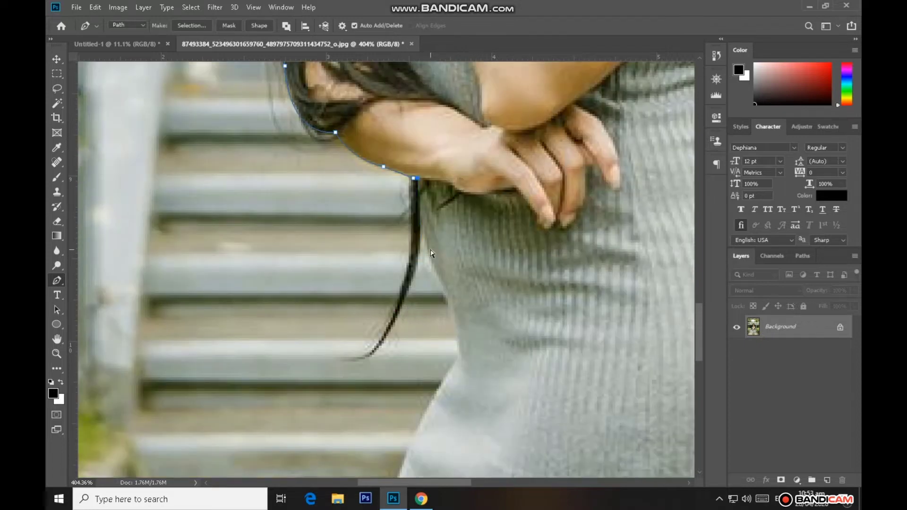
click(429, 256)
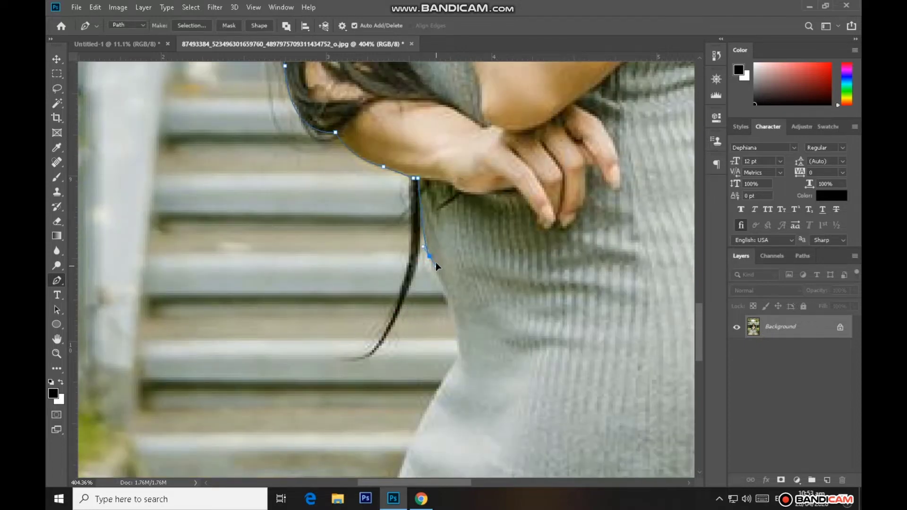
click(446, 291)
Run the path straight across the dress at the hips and start it up the long hair on the right side
scroll(447, 293, down, 7)
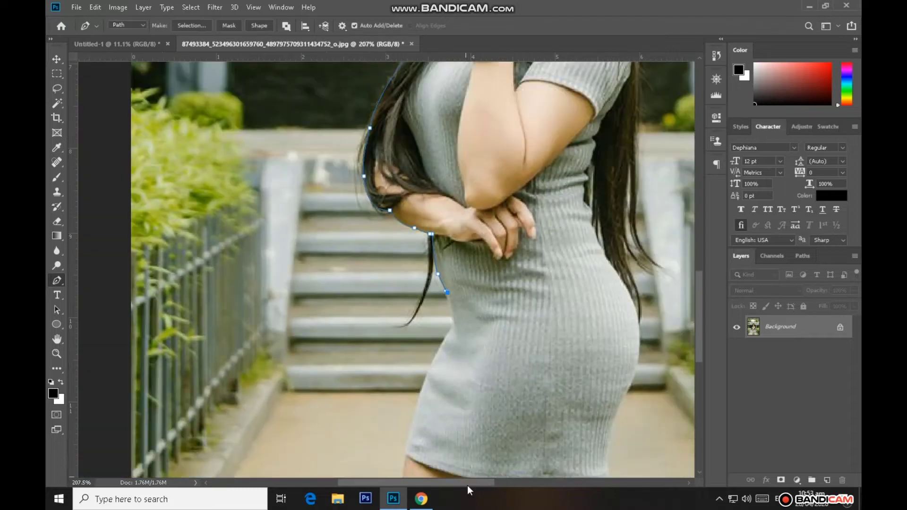
drag(467, 484, 490, 482)
click(531, 284)
scroll(524, 291, up, 6)
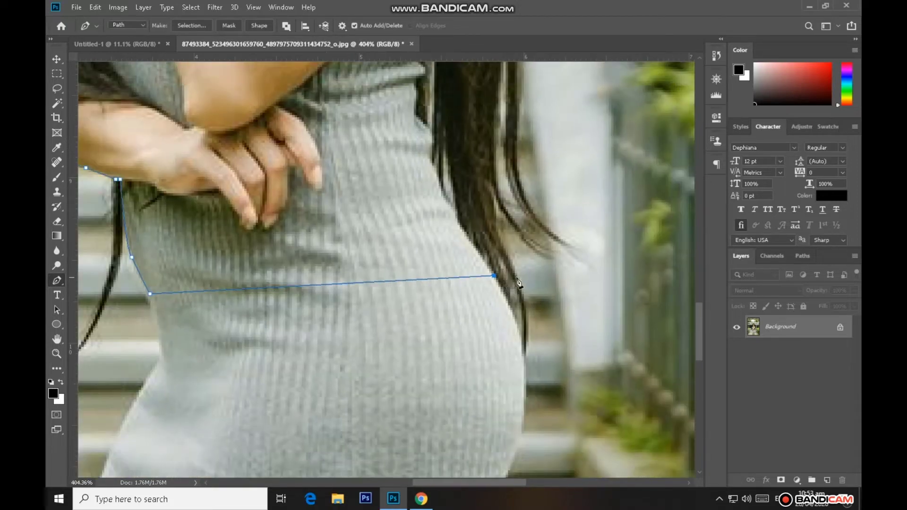
click(517, 278)
scroll(499, 284, up, 3)
drag(492, 268, 492, 214)
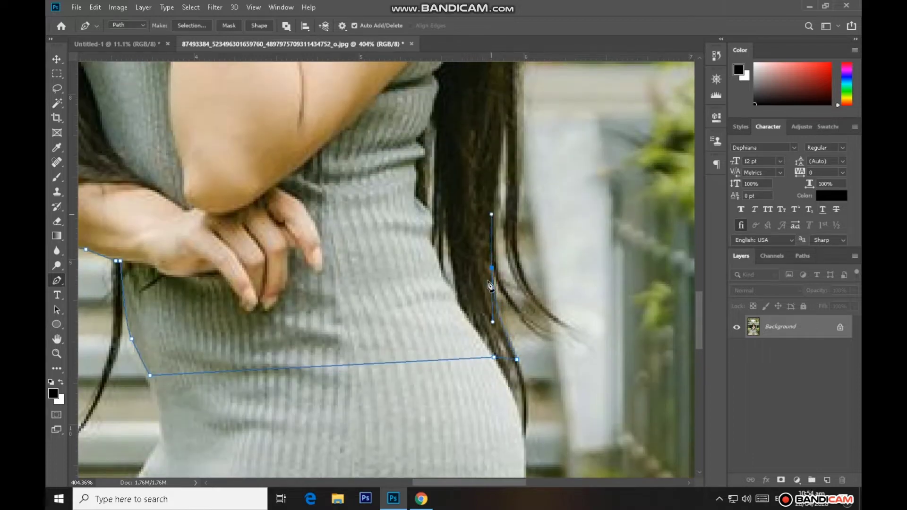
Outline the inner loose hair strand on the right side and follow the gap beside it upward
drag(532, 321, 535, 323)
alt+click(521, 316)
scroll(501, 304, up, 1)
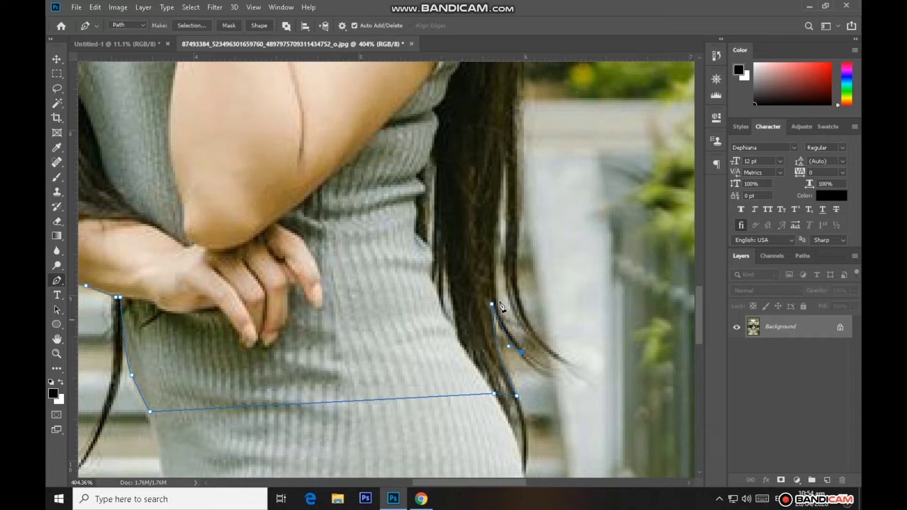
scroll(497, 285, up, 1)
drag(499, 267, 516, 173)
alt+click(498, 267)
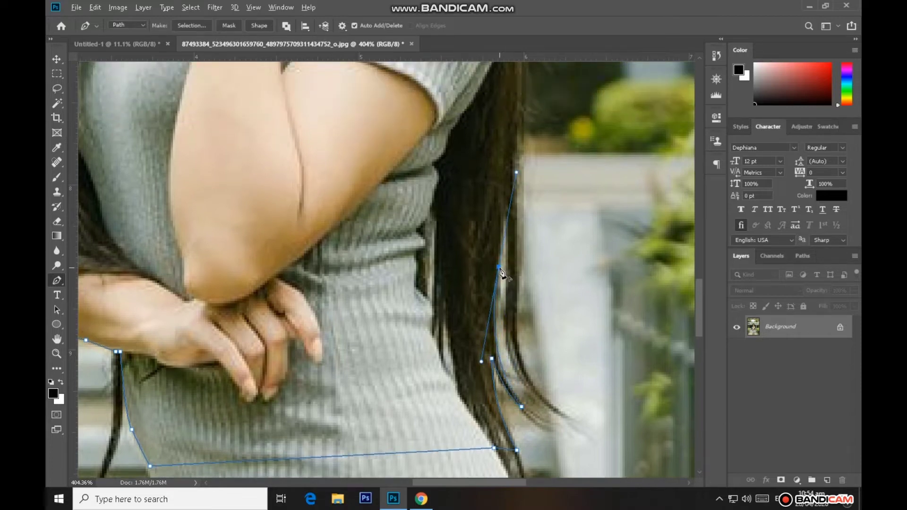
scroll(504, 270, up, 1)
click(505, 261)
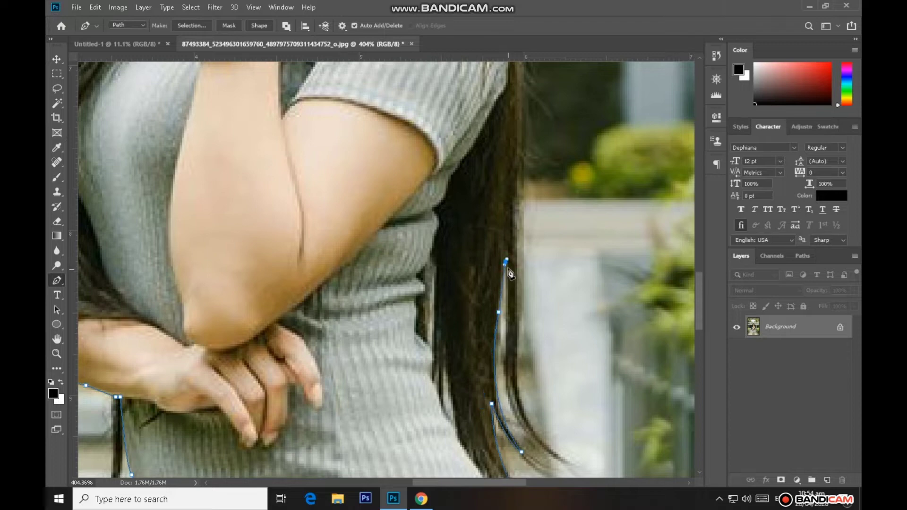
Outline the outer loose hair strand on the right, down to its tip and back up its outer edge
scroll(511, 273, down, 1)
drag(507, 304, 507, 320)
alt+click(508, 304)
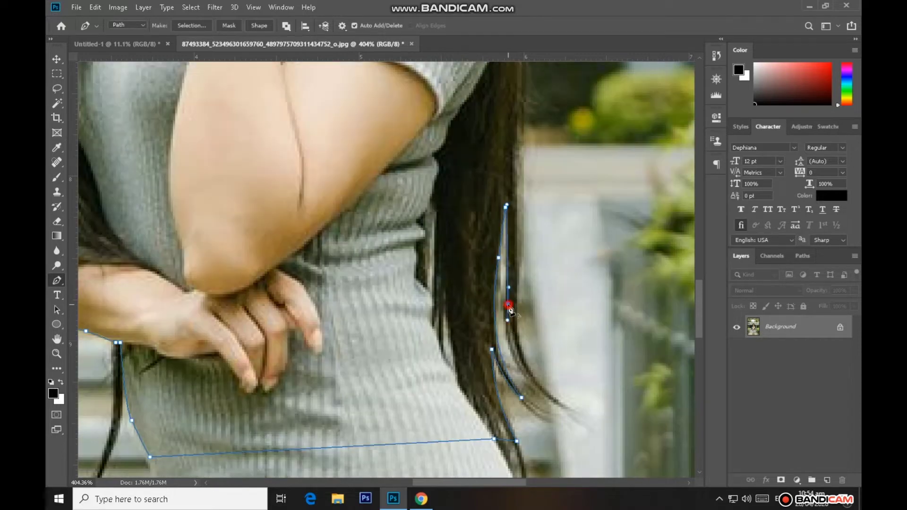
scroll(525, 342, down, 1)
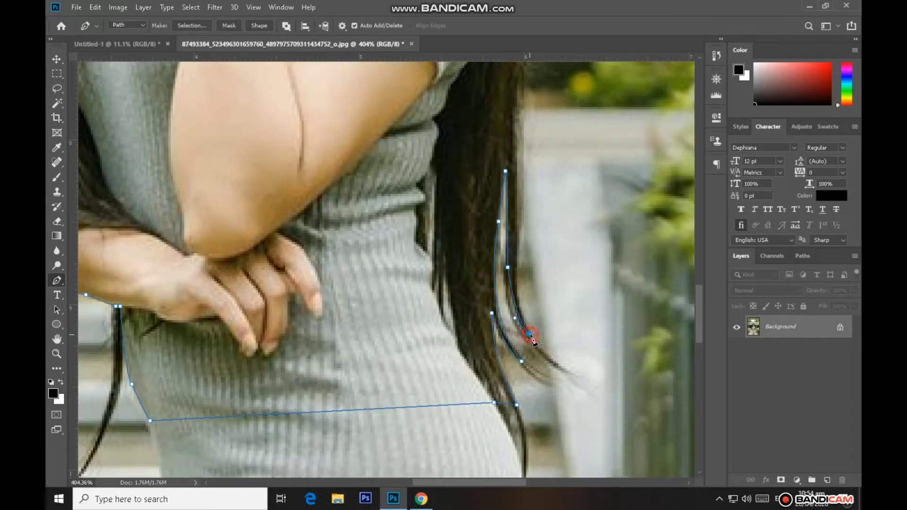
scroll(530, 336, up, 2)
drag(519, 314, 523, 248)
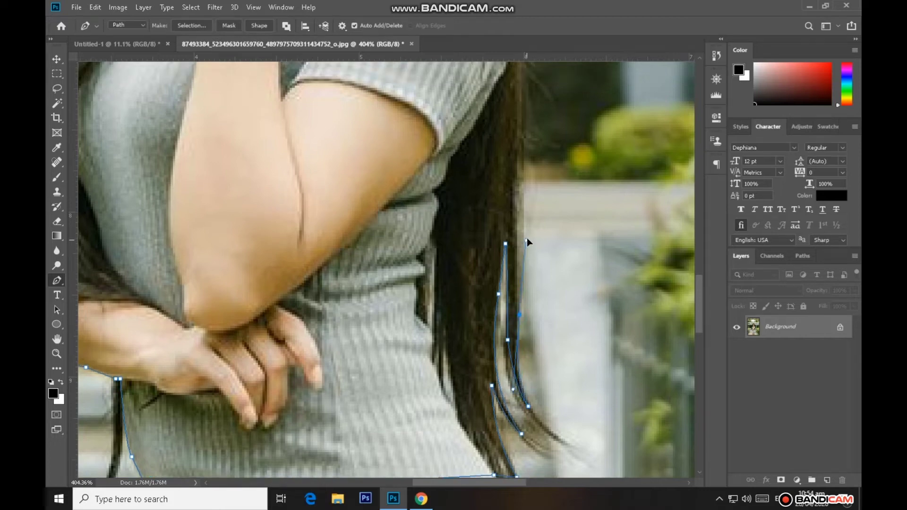
Continue the path up the right edge of the hair past the sleeve and shoulder to chin level
scroll(522, 316, up, 3)
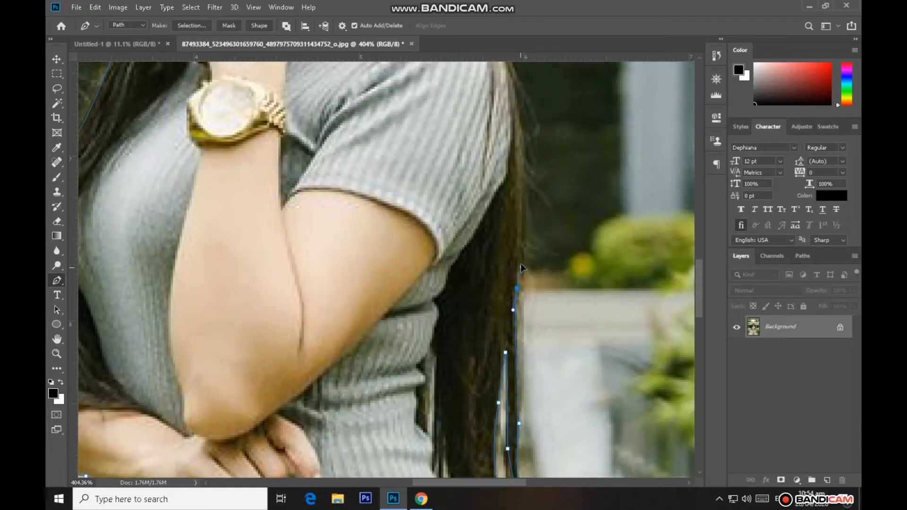
scroll(520, 295, up, 4)
click(522, 338)
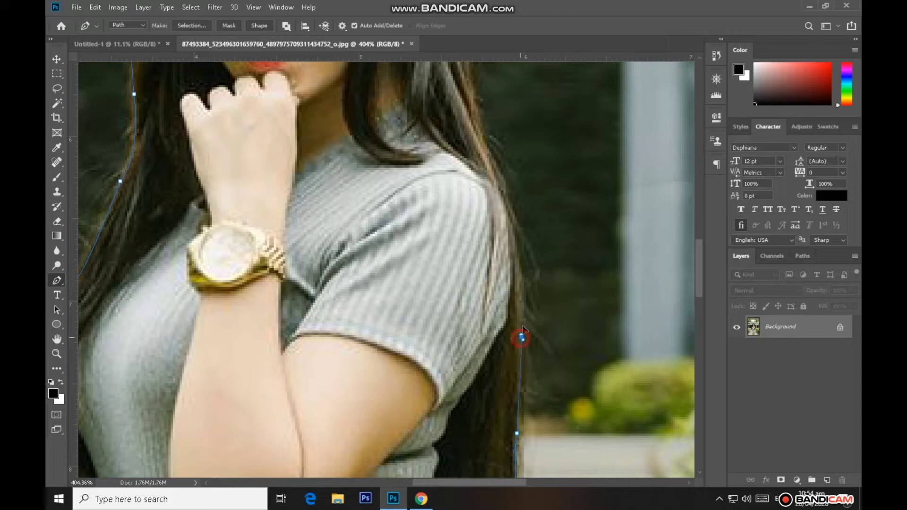
scroll(523, 345, up, 3)
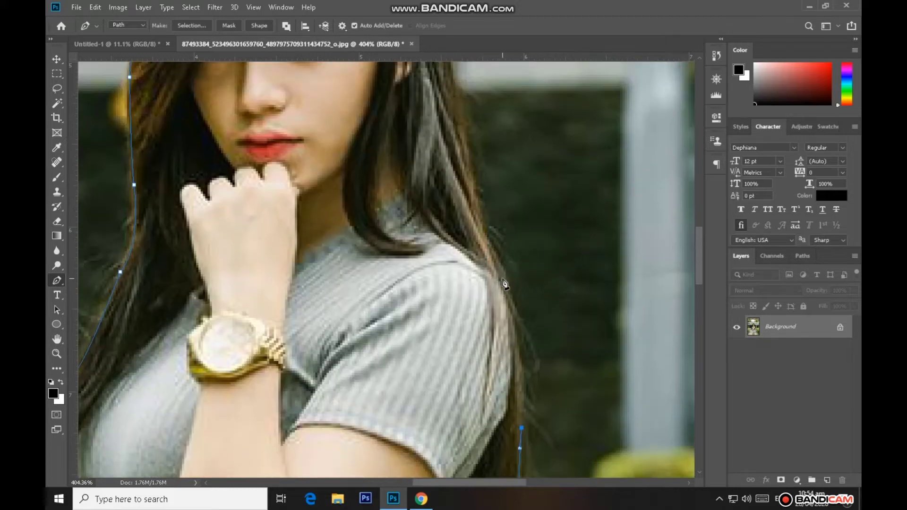
scroll(501, 284, up, 3)
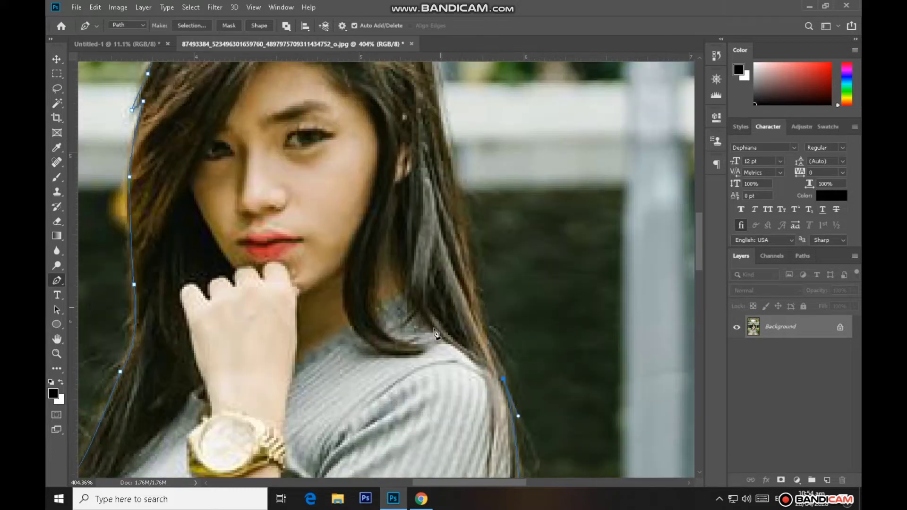
drag(471, 269, 467, 243)
Extend the path up the right side of the head past the temple, undoing the misplaced curve near the crown
scroll(449, 254, up, 3)
click(444, 240)
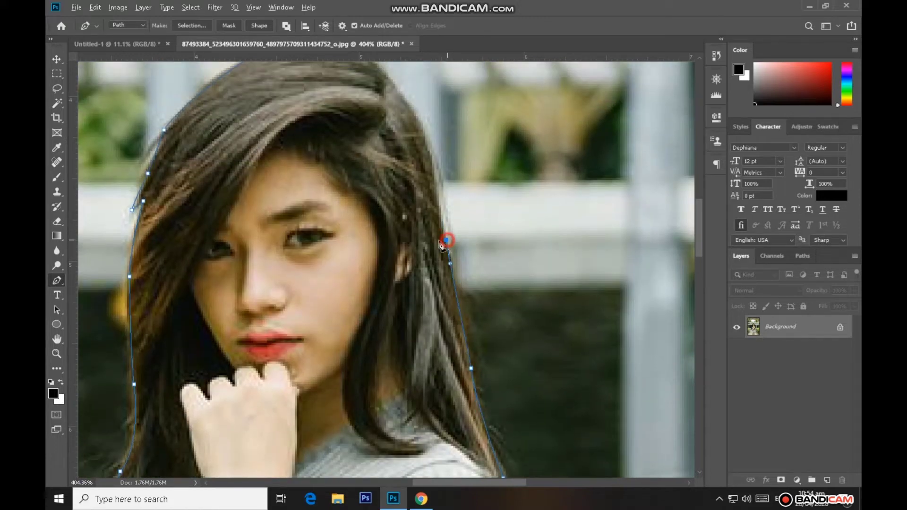
scroll(426, 231, up, 3)
drag(420, 214, 373, 195)
alt+click(422, 225)
scroll(383, 245, up, 1)
key(ctrl+z)
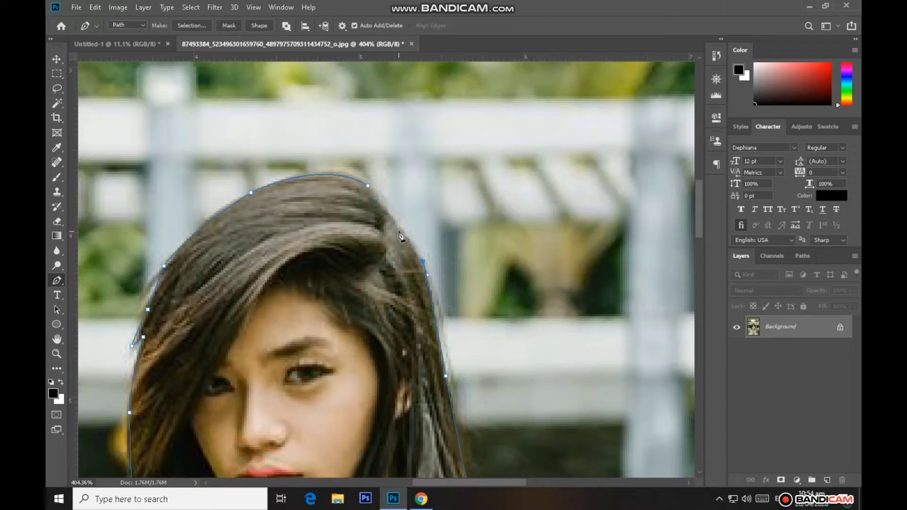
Trace the remaining upper right edge of the hair and close the path at its starting point on the crown
drag(398, 230, 370, 235)
scroll(385, 254, up, 1)
key(ctrl+z)
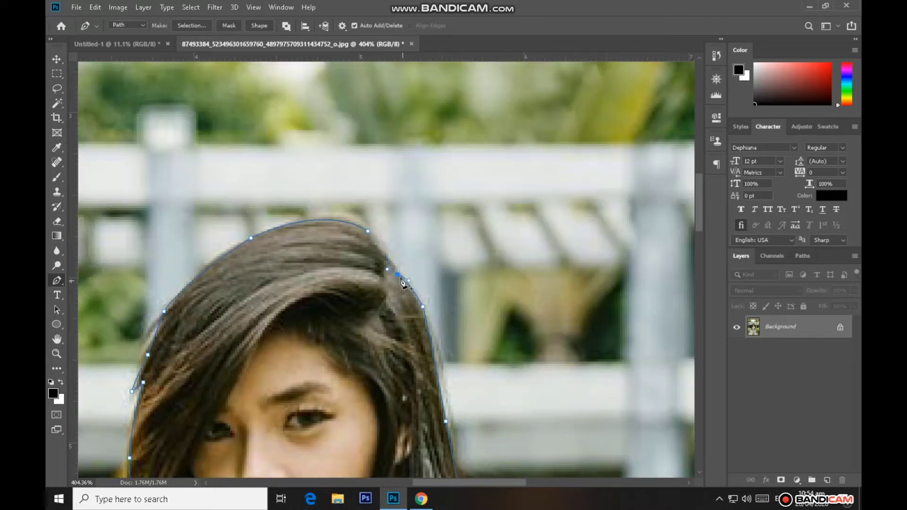
click(399, 275)
click(370, 233)
Turn the closed path into a selection and add a layer mask that hides the background around the woman
scroll(356, 252, down, 5)
right_click(344, 289)
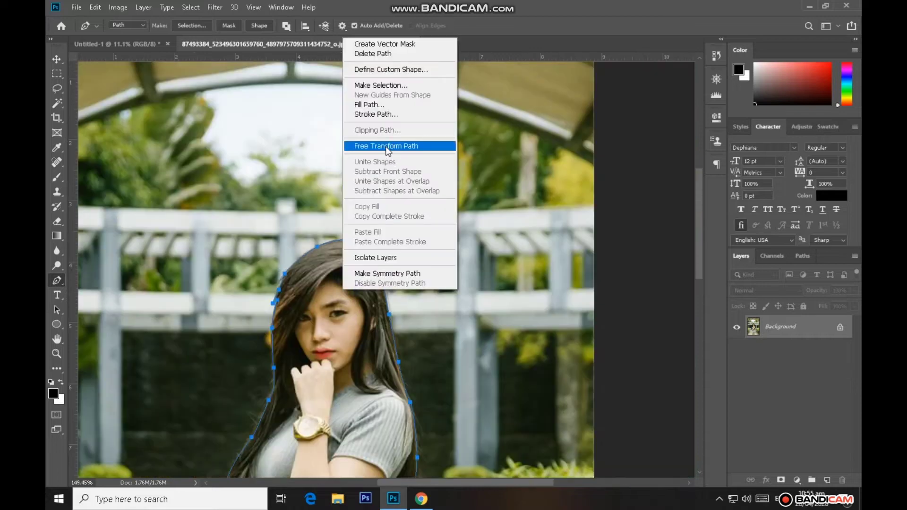
click(381, 85)
click(510, 126)
click(781, 480)
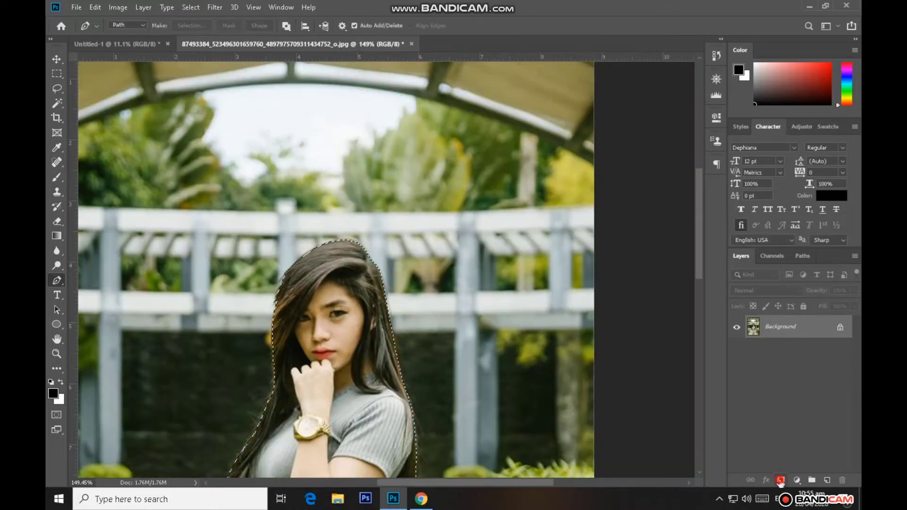
Duplicate the masked layer and convert the copy to a smart object
scroll(484, 334, down, 2)
key(ctrl+j)
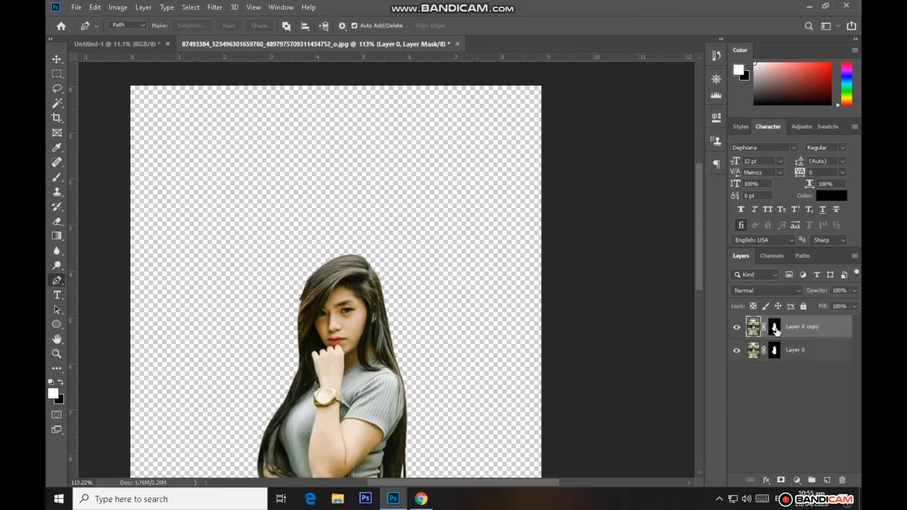
key(x)
right_click(775, 326)
key(Escape)
right_click(796, 337)
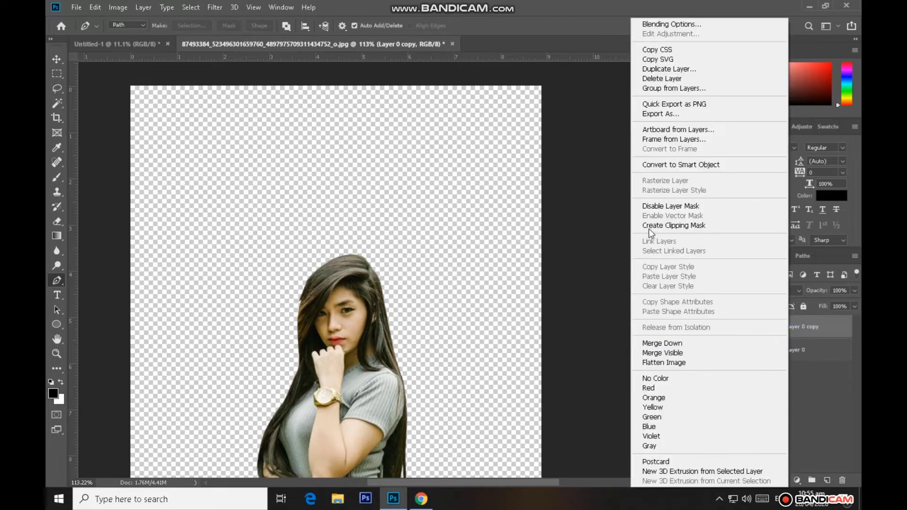
click(652, 171)
Move the smart object cutout into the Untitled-1 document and scale it up to about 9 by 16.7 in
click(57, 59)
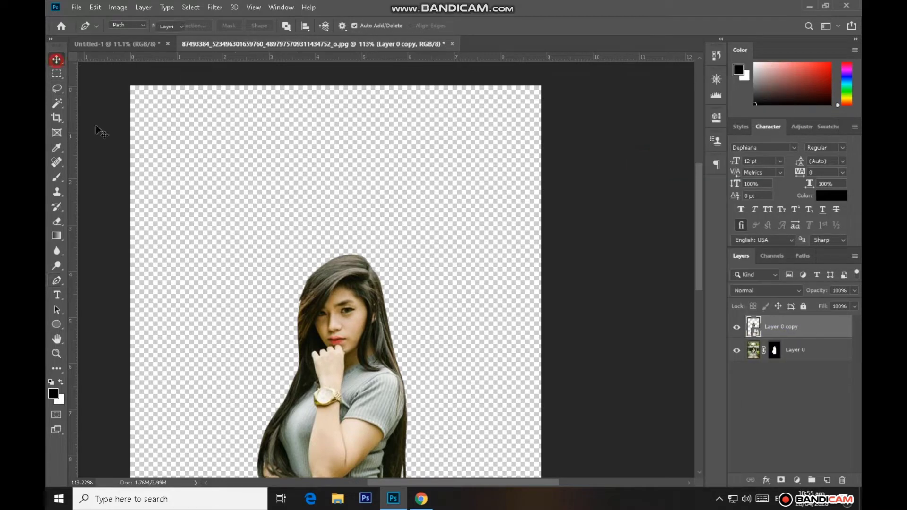
drag(146, 44, 368, 301)
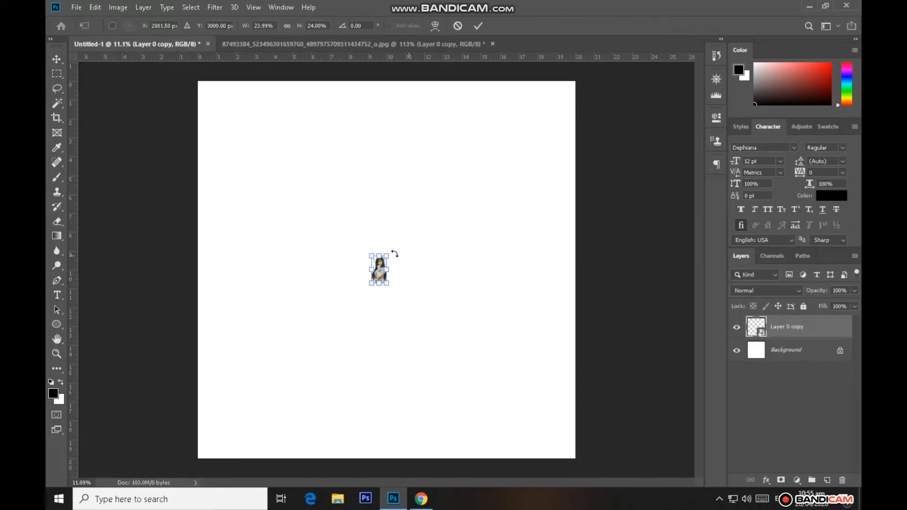
key(ctrl+t)
drag(386, 257, 540, 120)
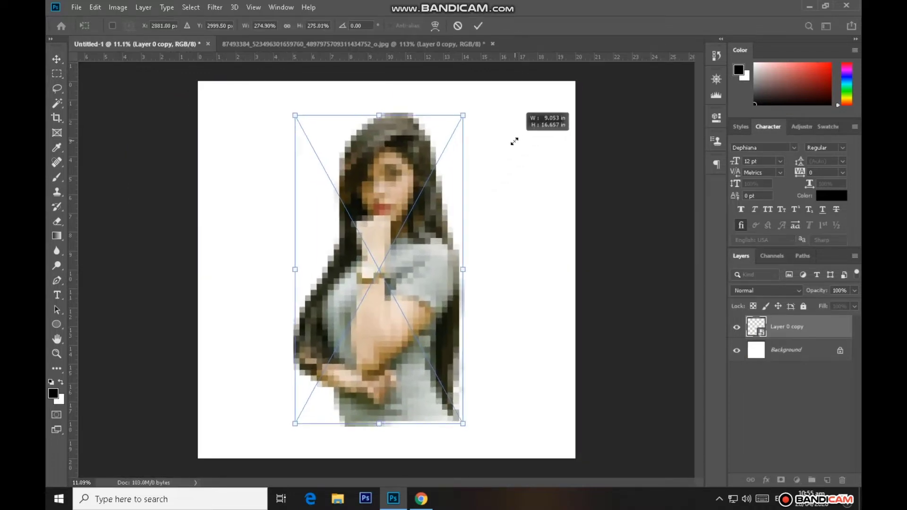
click(479, 25)
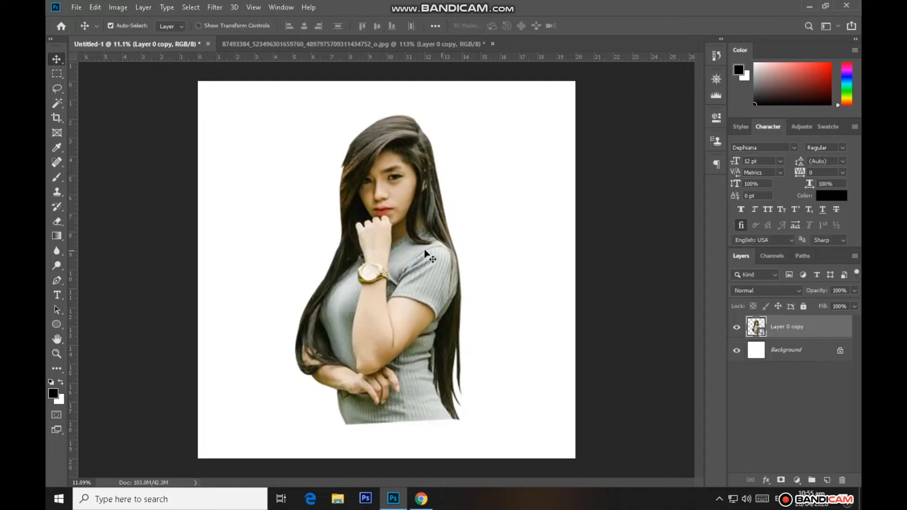
Nudge the woman's cutout slightly to the right on the canvas and hide her layer
drag(421, 264, 428, 264)
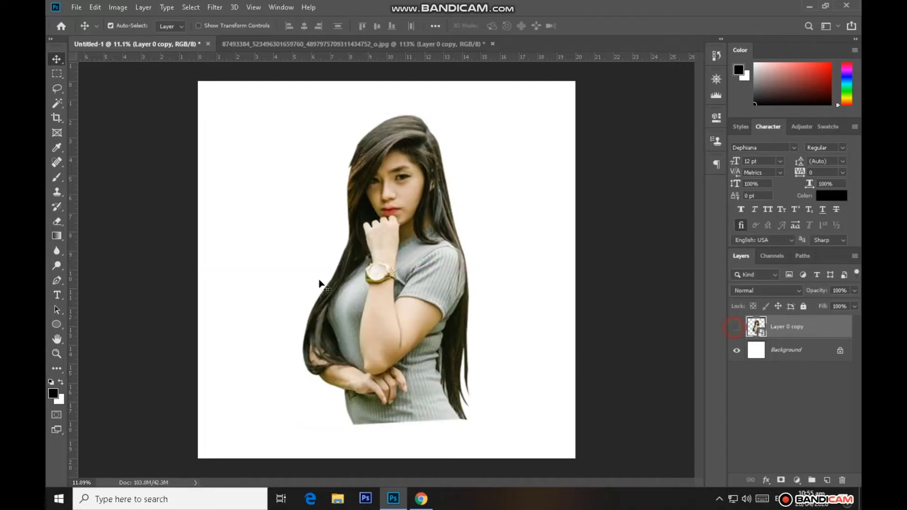
Draw a closed triangular path with the Pen tool across most of the white canvas
click(56, 280)
click(260, 148)
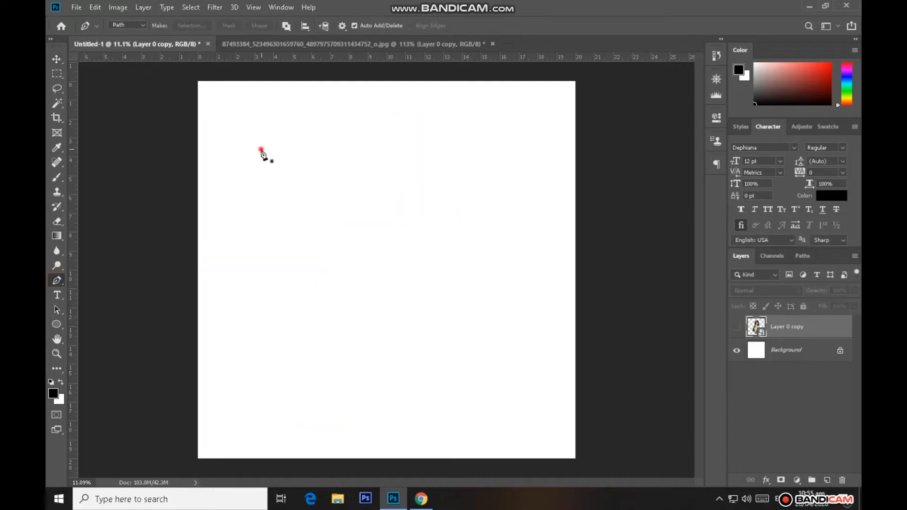
click(533, 203)
click(320, 402)
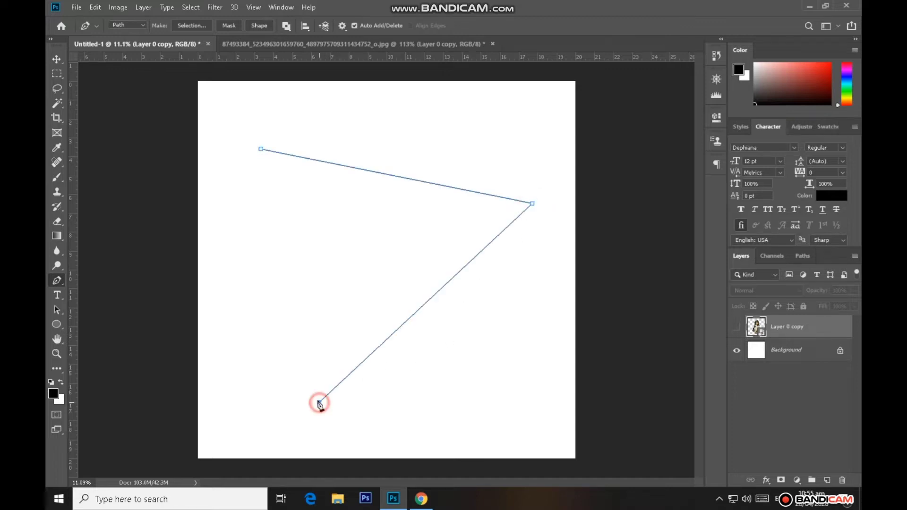
click(261, 149)
Turn the triangular path into a selection and copy that area of the Background to a new layer
right_click(355, 223)
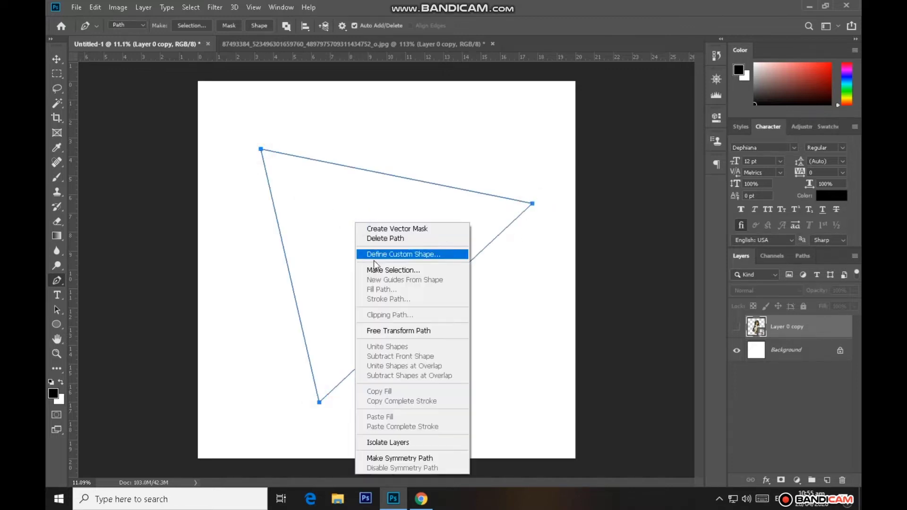
click(406, 268)
click(529, 126)
key(i)
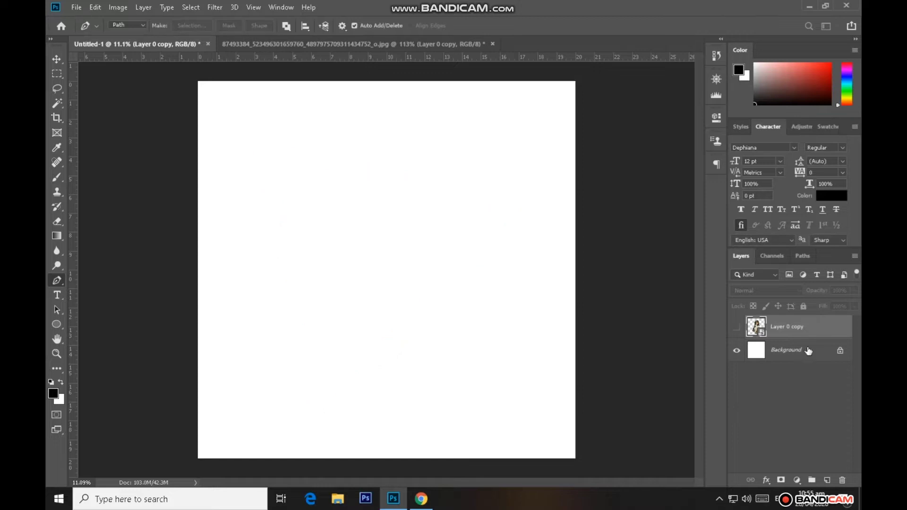
click(798, 352)
key(ctrl+j)
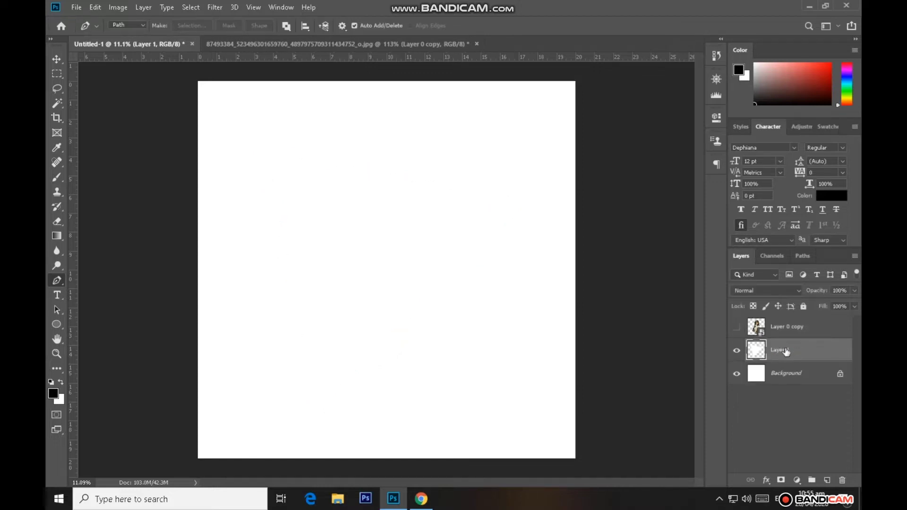
Add a thick black outside Stroke effect to the triangle layer
double_click(798, 352)
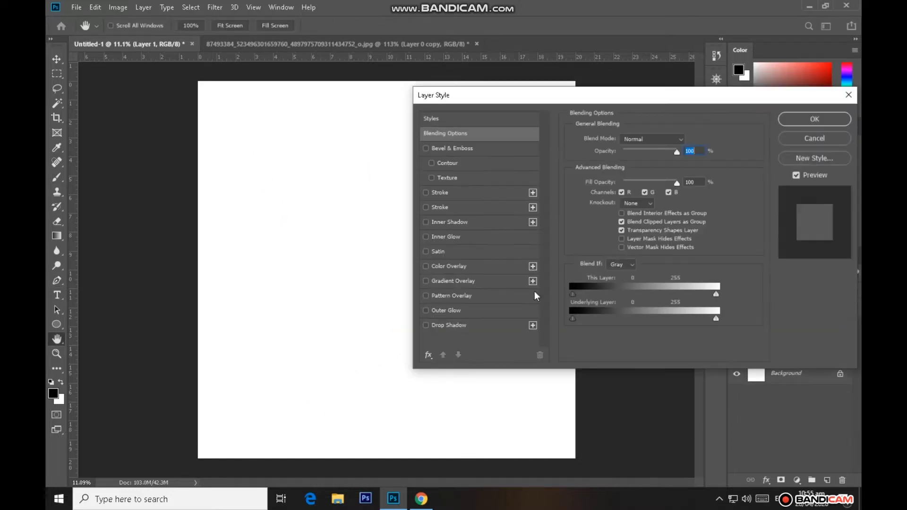
click(425, 207)
click(439, 207)
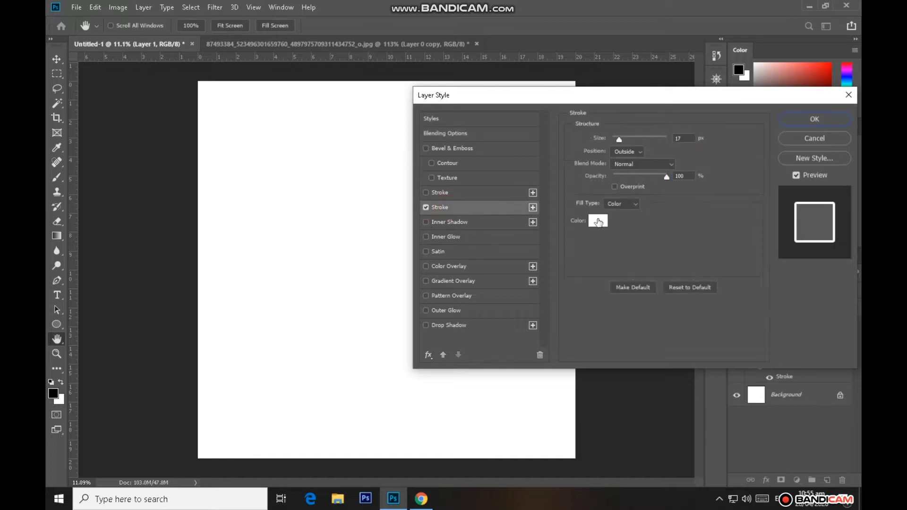
click(601, 221)
click(487, 324)
click(727, 182)
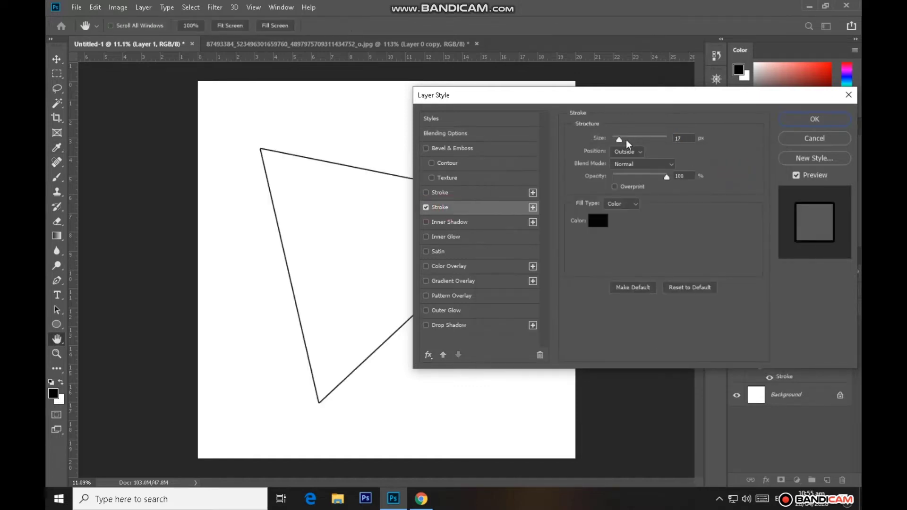
drag(625, 140, 639, 140)
key(Return)
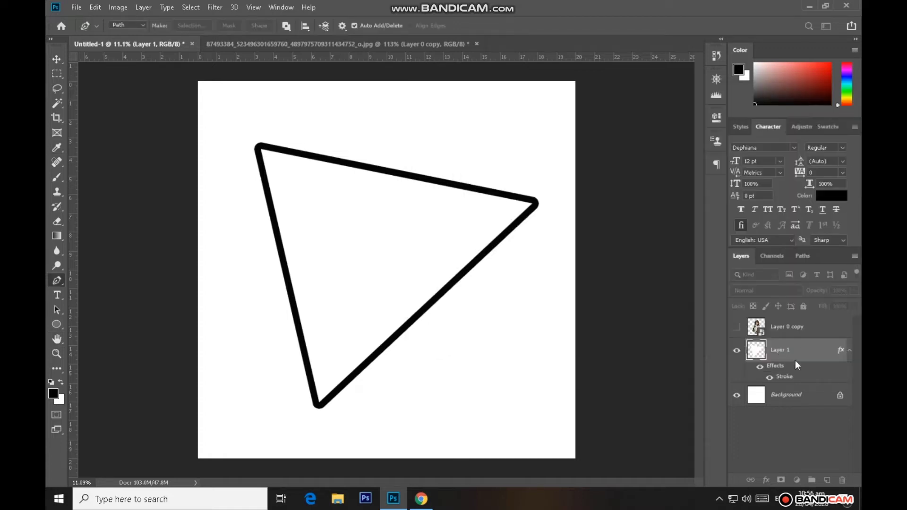
Convert the stroked triangle layer to a smart object and rasterize it
right_click(795, 355)
click(655, 165)
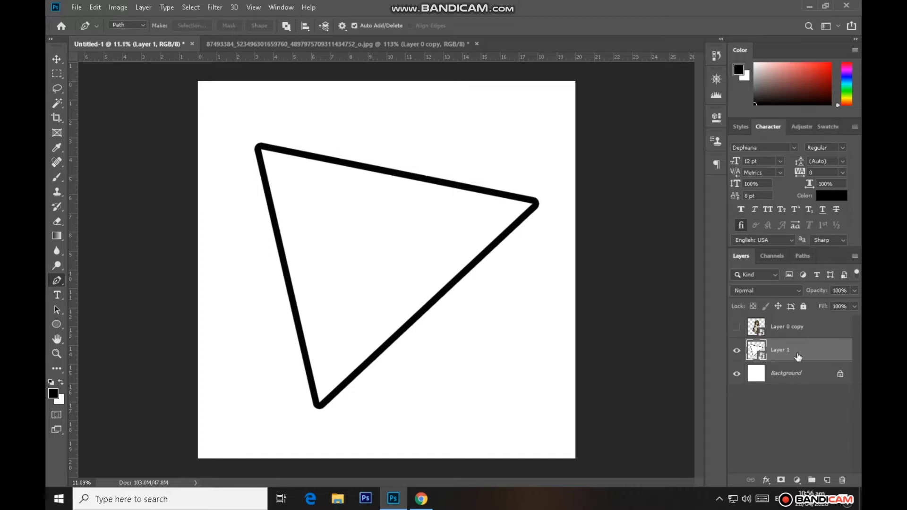
right_click(798, 354)
click(653, 206)
Delete the triangle's white interior using a Magic Wand selection, and fill the Background layer with black
click(57, 103)
click(354, 215)
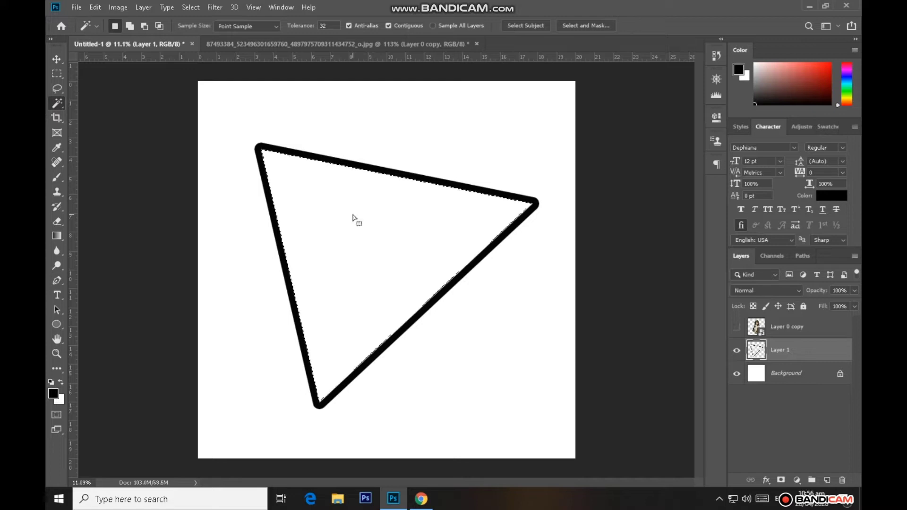
key(ctrl+d)
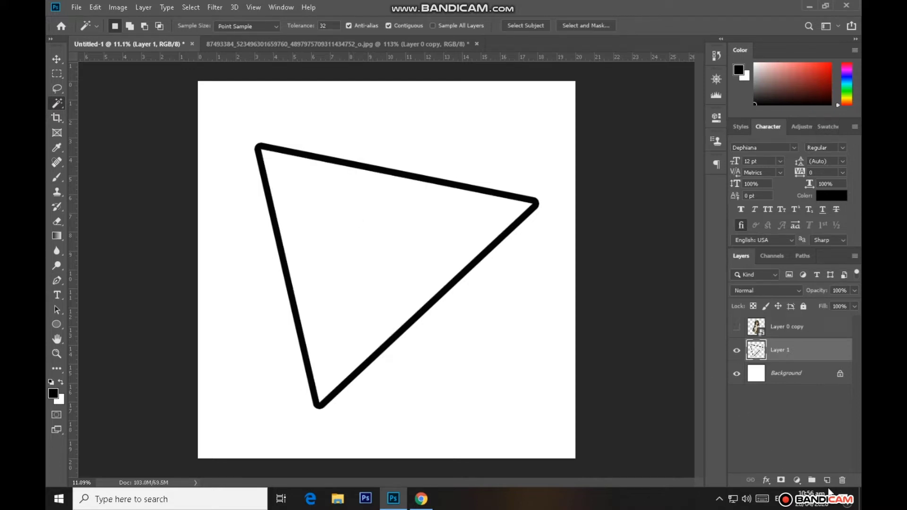
click(801, 376)
key(alt+BackSpace)
Add a Color Overlay in light red #ff5c5c to the triangle outline layer
click(809, 351)
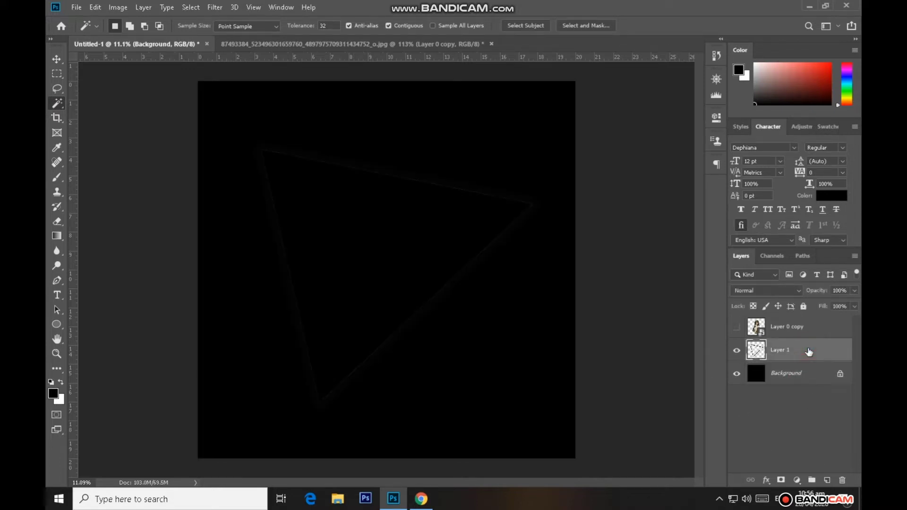
double_click(808, 351)
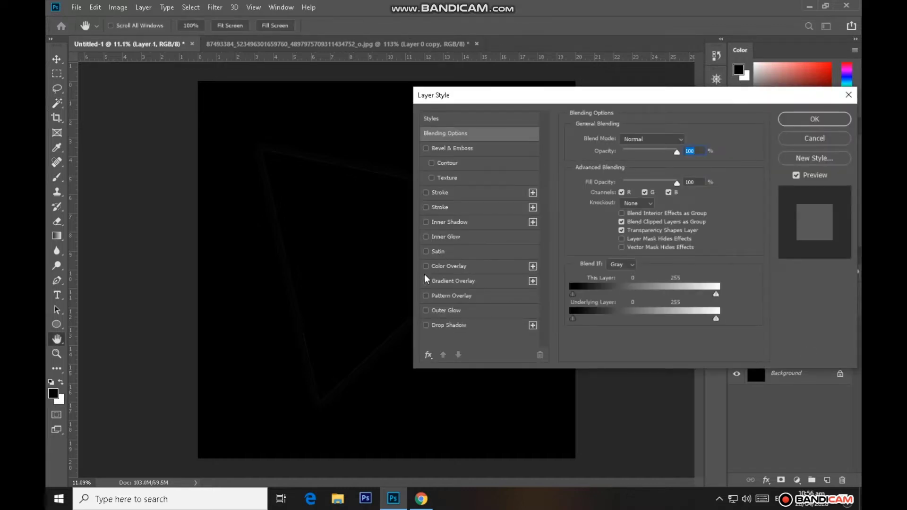
click(426, 266)
click(447, 266)
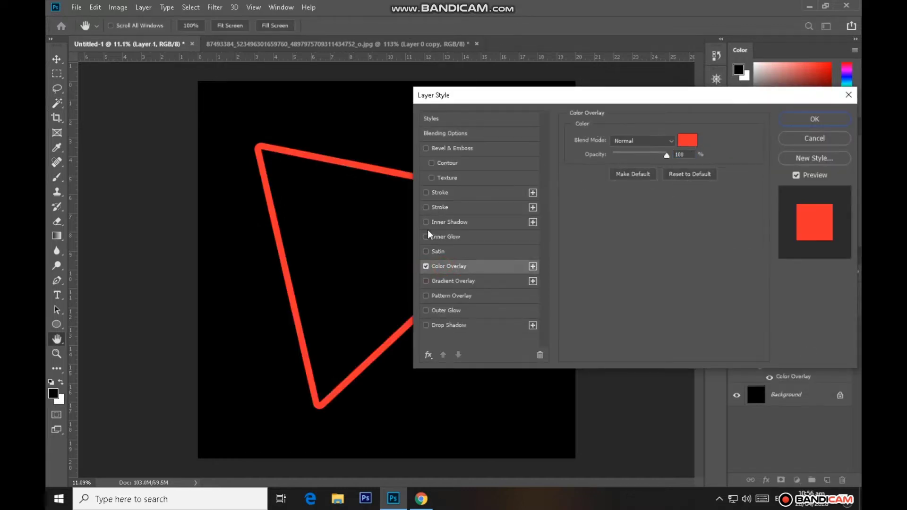
click(688, 140)
click(579, 182)
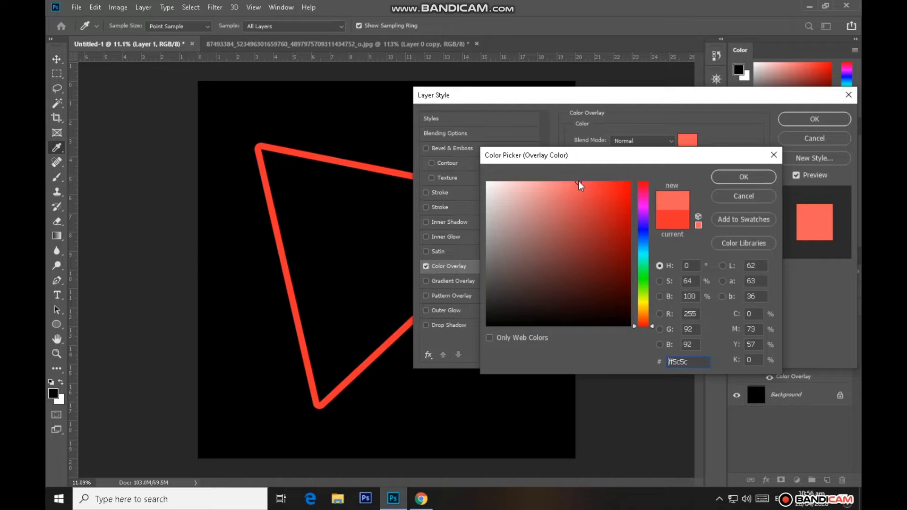
click(744, 178)
Enable a Stroke and a red Outer Glow on the triangle outline, setting the glow size to 250 px
click(426, 193)
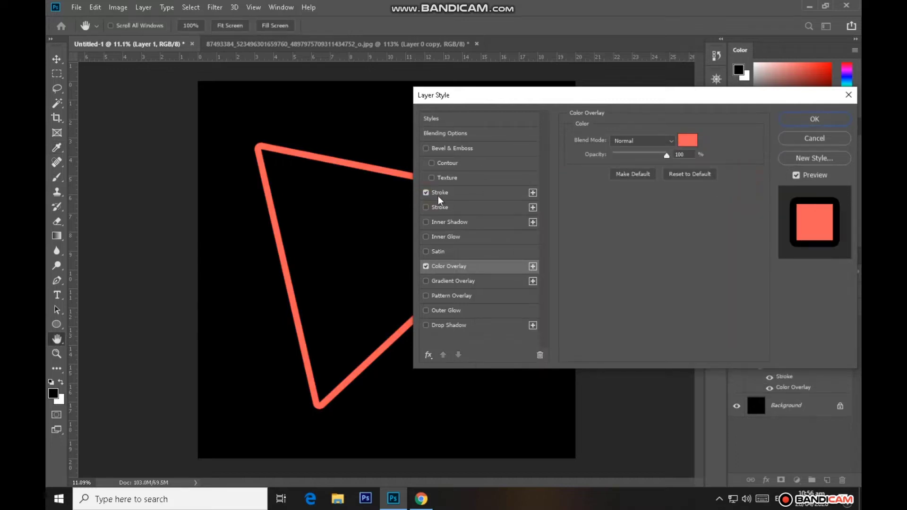
click(426, 311)
click(446, 310)
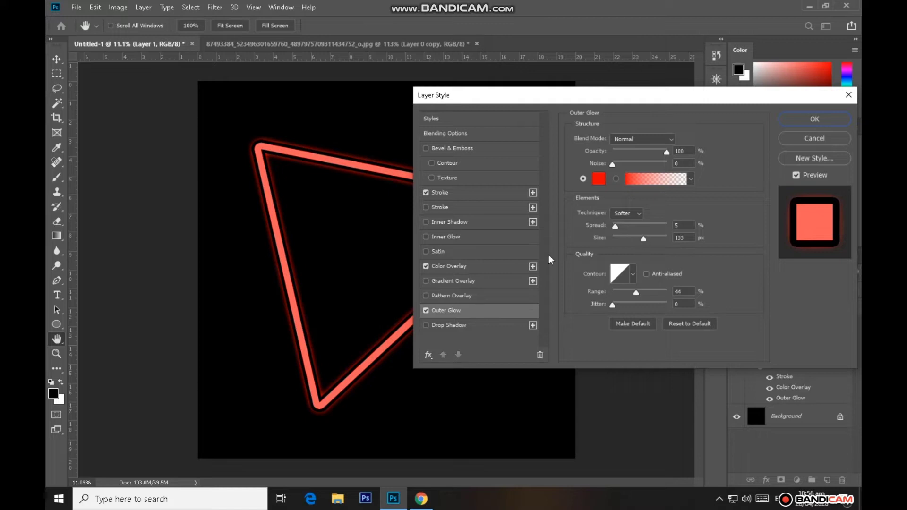
click(667, 151)
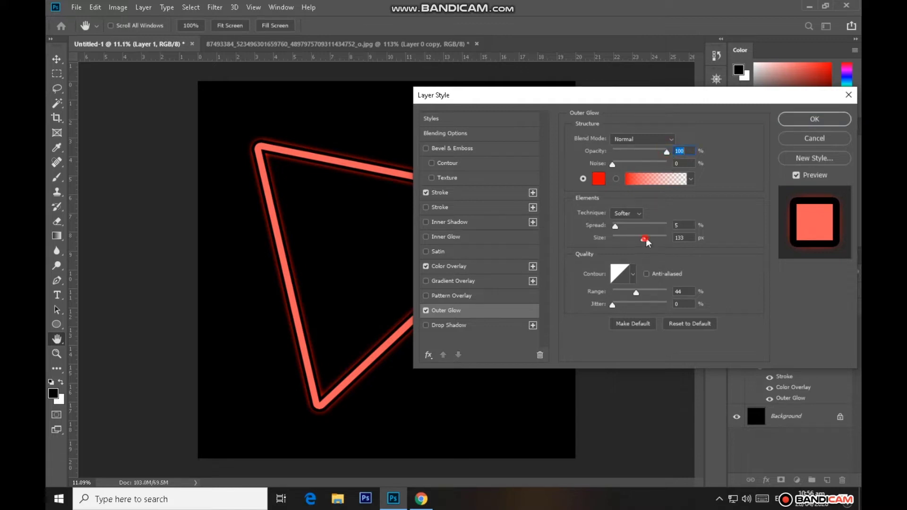
drag(646, 239, 667, 239)
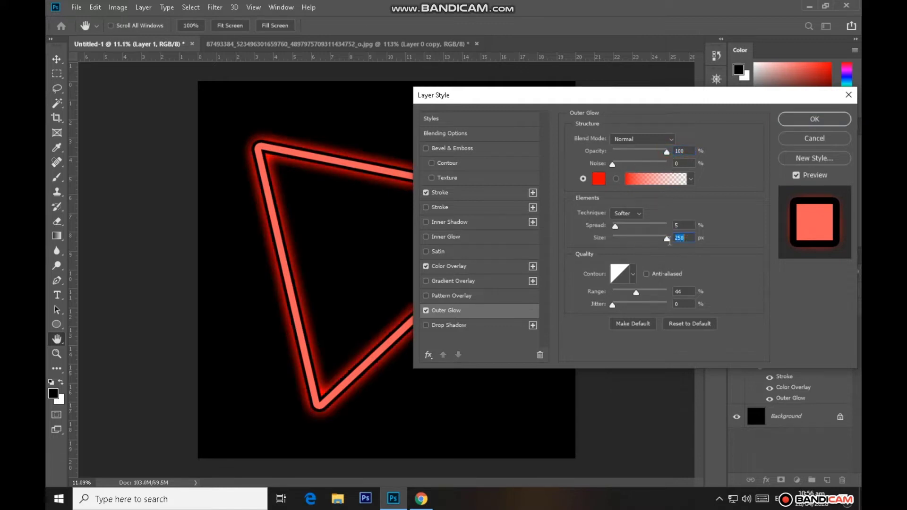
Set the triangle outline's Stroke to 27 px in white #ffffff
click(439, 268)
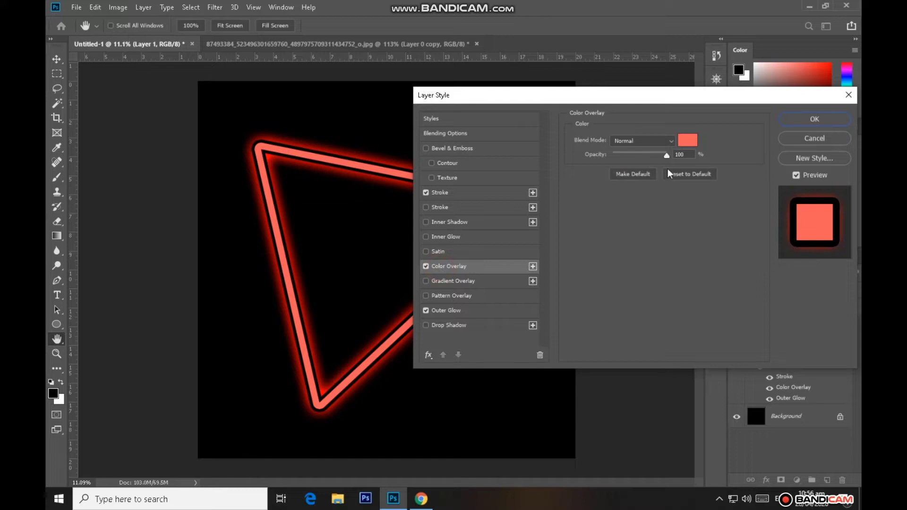
click(442, 194)
drag(624, 140, 621, 142)
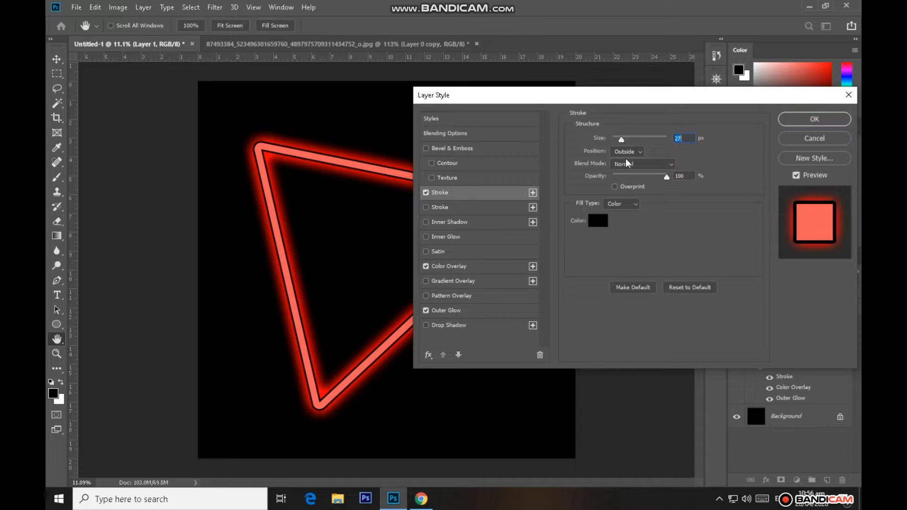
click(598, 221)
click(488, 180)
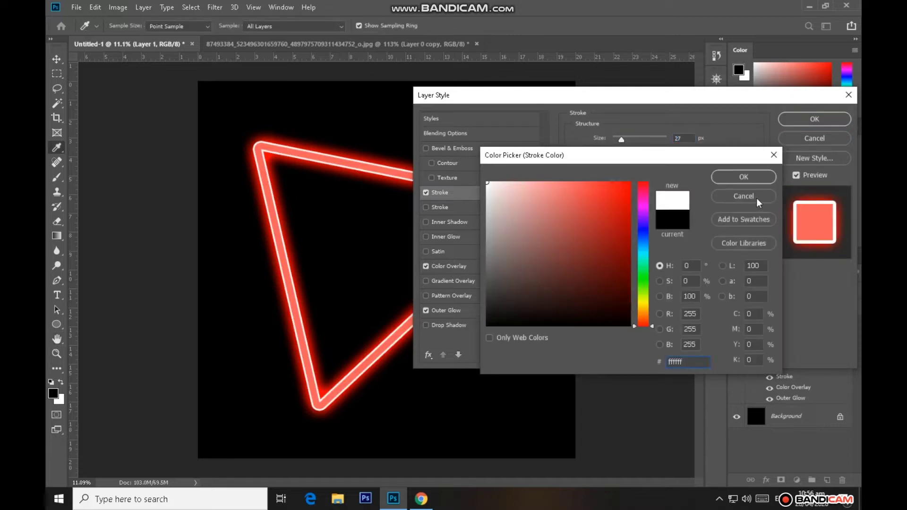
click(735, 181)
Change the triangle outline's Color Overlay to pure red #ff0000 and apply the layer style
click(451, 268)
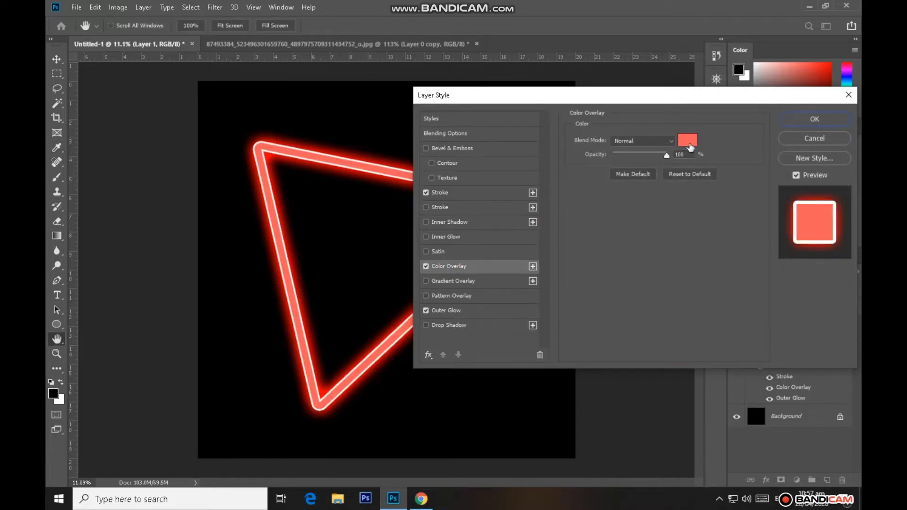
click(689, 143)
click(630, 182)
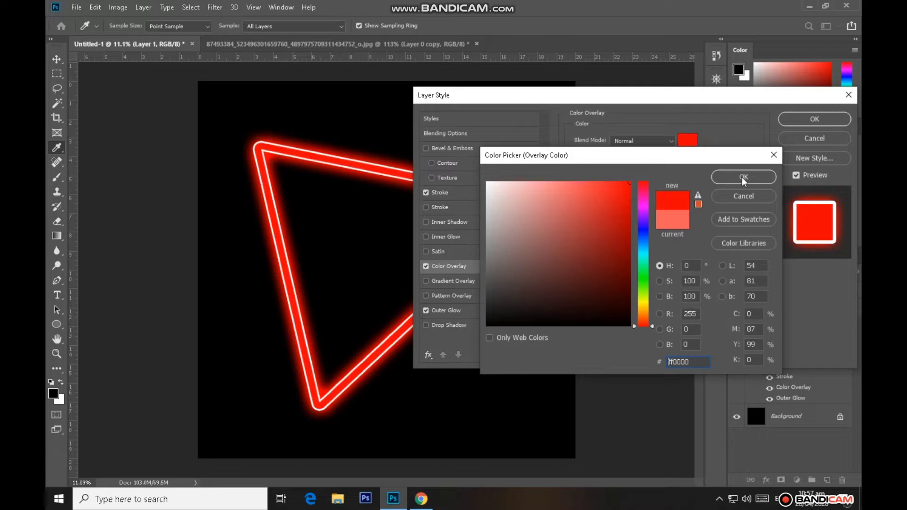
click(744, 179)
click(793, 119)
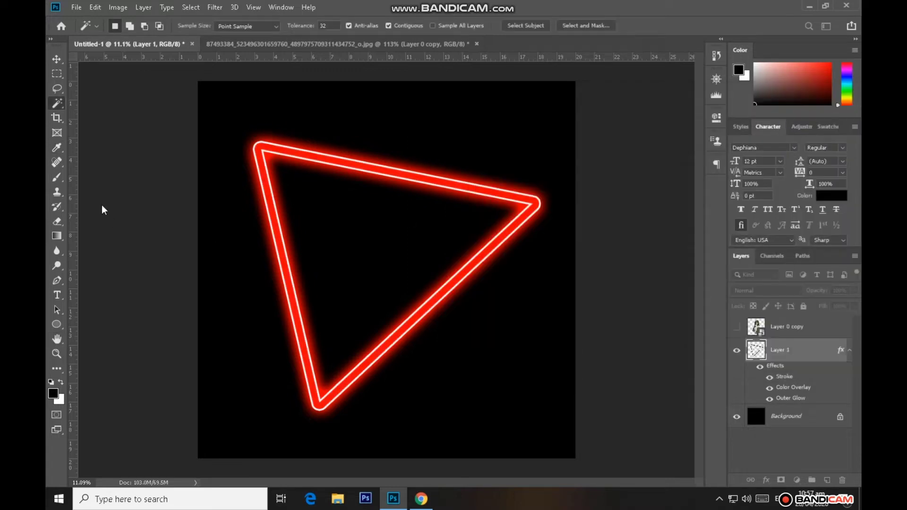
Show the woman's layer again and rotate the neon triangle behind her so that one corner points right
click(57, 60)
click(736, 327)
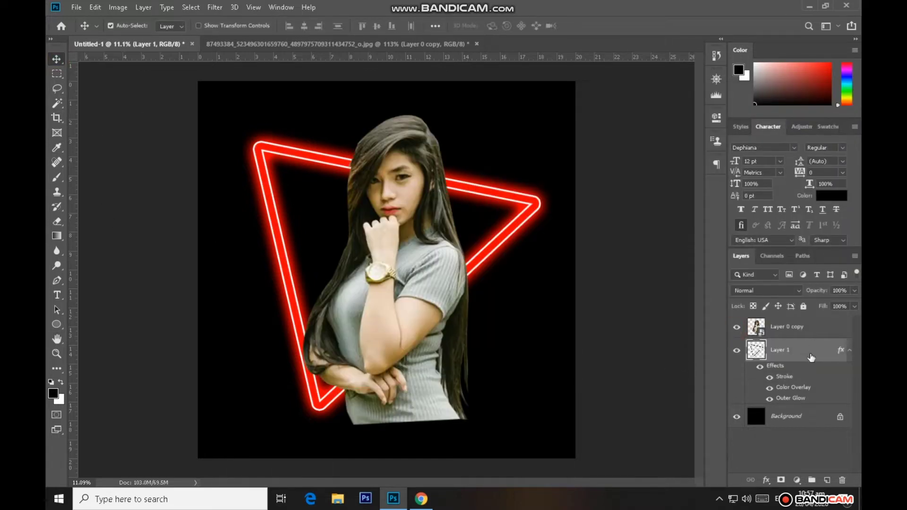
right_click(799, 355)
key(ctrl+t)
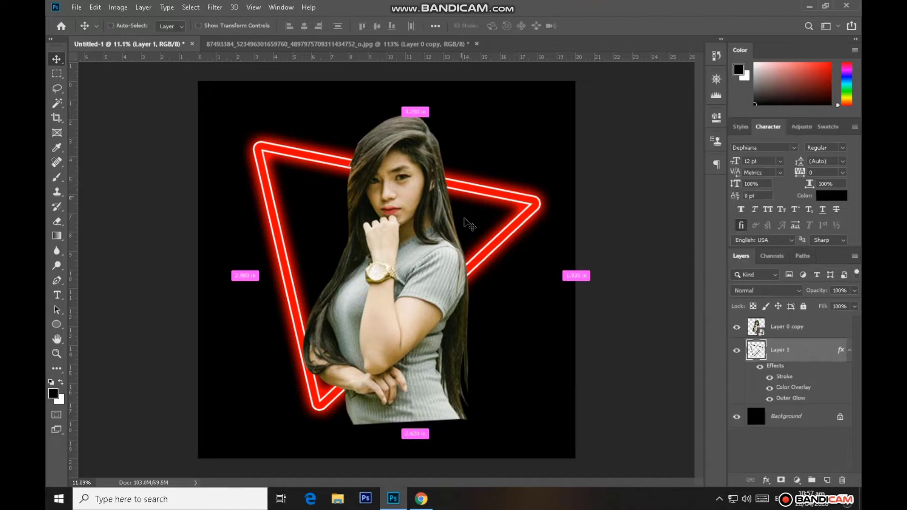
drag(582, 188, 494, 259)
click(589, 26)
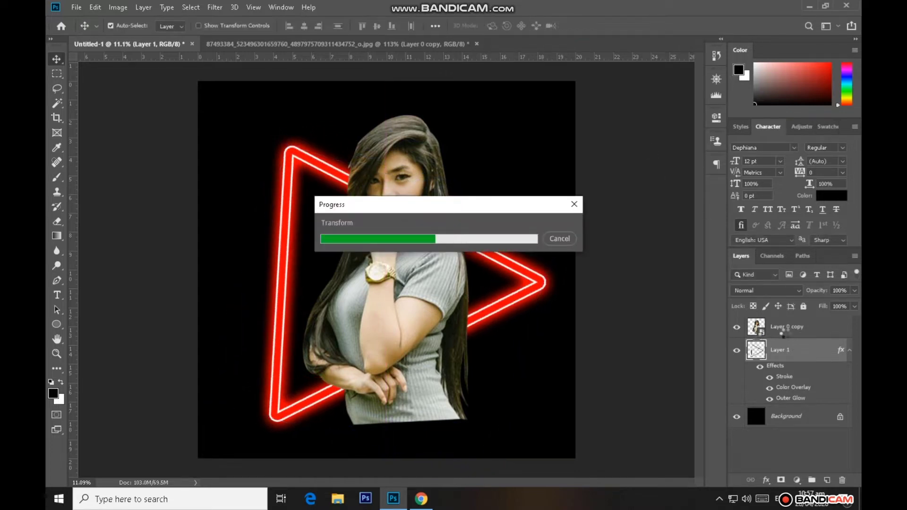
Duplicate the woman's layer and stack one copy below the neon triangle layer, keeping the other above it
click(794, 326)
key(ctrl+j)
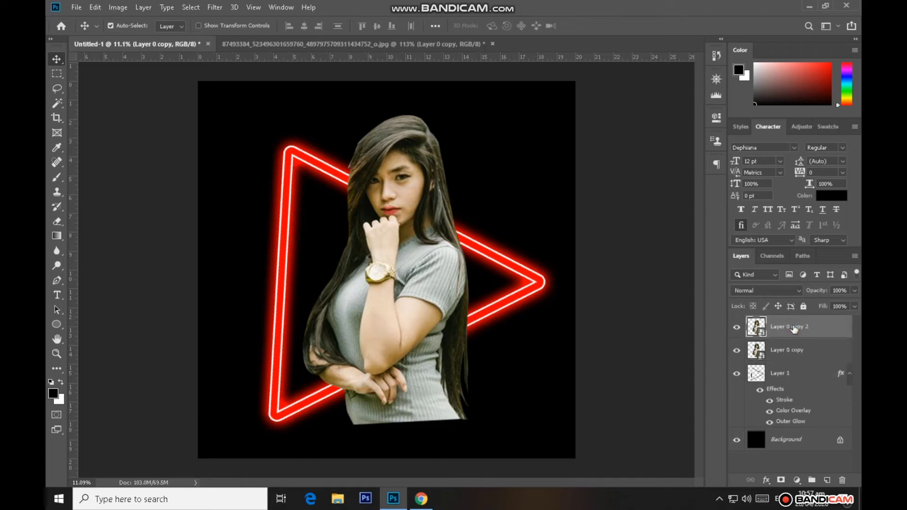
drag(793, 326, 793, 401)
click(851, 350)
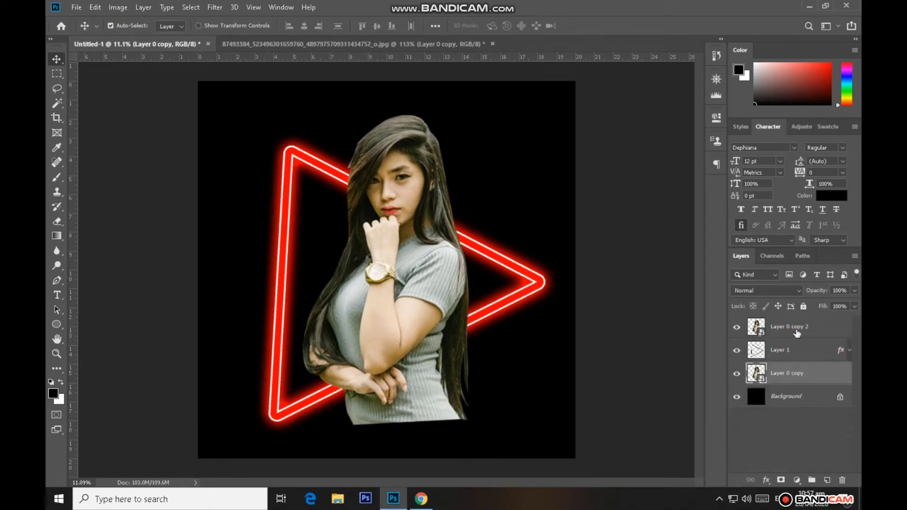
Lower the Fill of the woman's upper copy to 39%
click(805, 332)
click(854, 307)
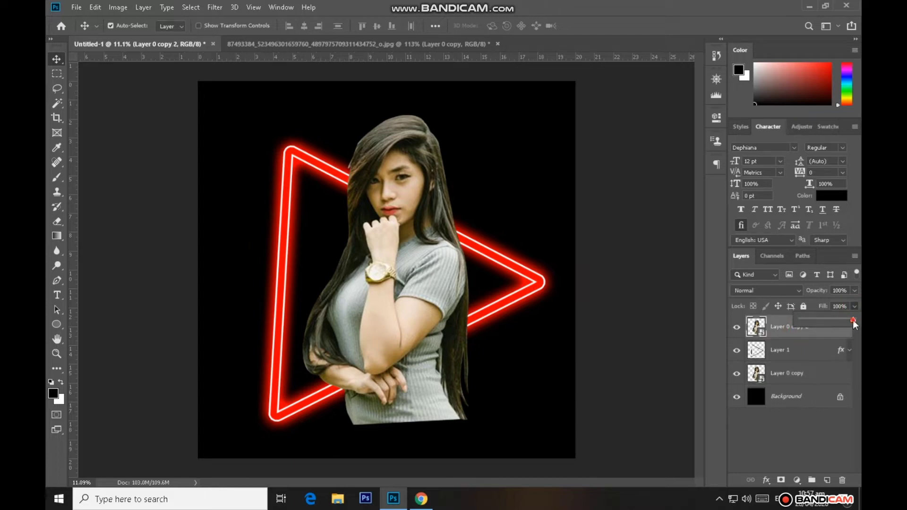
drag(824, 319, 822, 319)
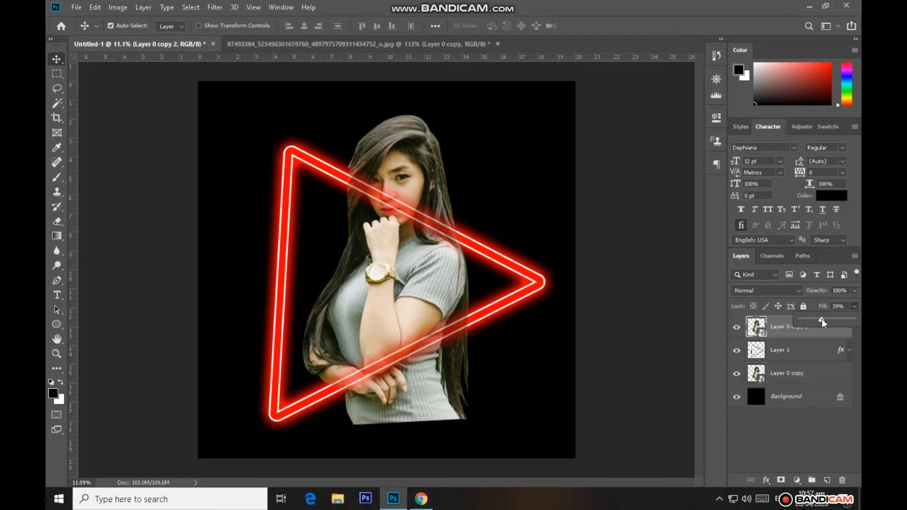
Trace a closed Pen path along the triangle's lower edge and around the part of the woman's body below it
click(57, 280)
scroll(435, 362, up, 3)
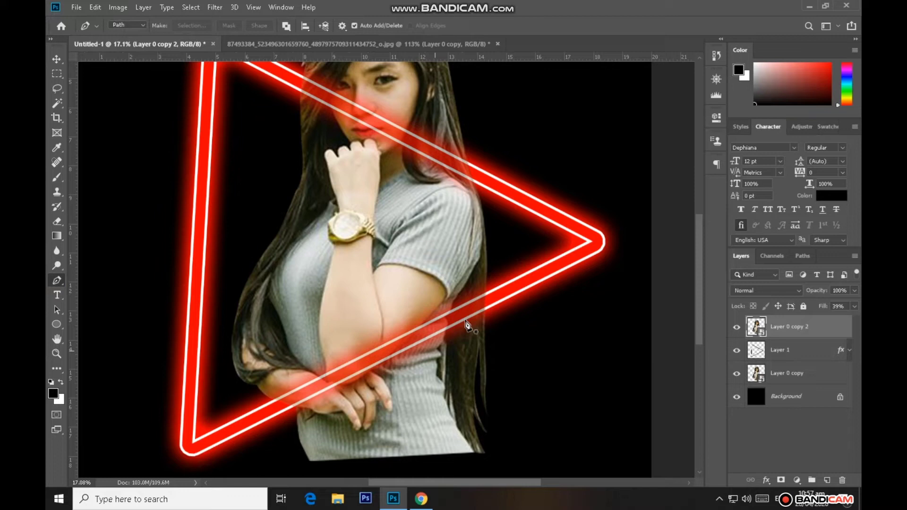
click(530, 269)
click(253, 410)
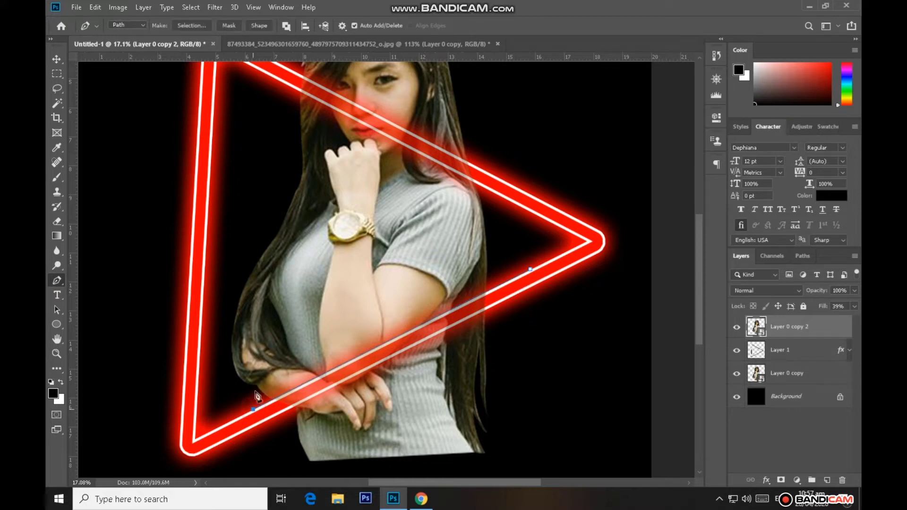
scroll(255, 407, down, 3)
click(272, 412)
drag(504, 417, 520, 416)
drag(582, 321, 572, 302)
click(530, 207)
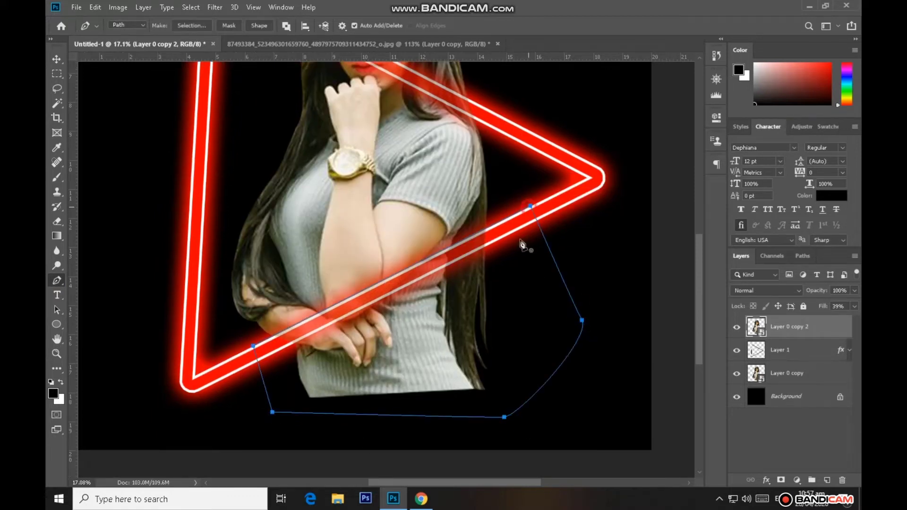
Convert the path to a selection with 0 pixels feather, rasterize the woman's upper copy and delete the selected area from it
right_click(512, 344)
click(539, 141)
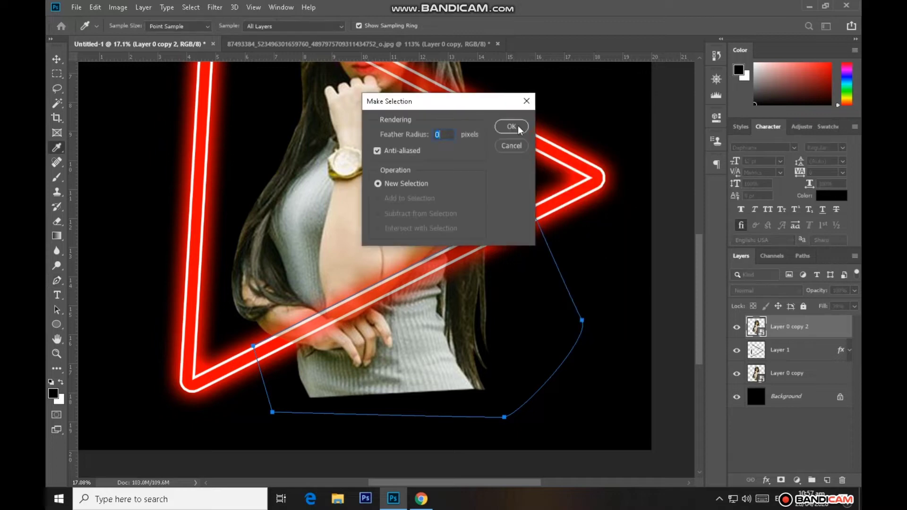
click(512, 126)
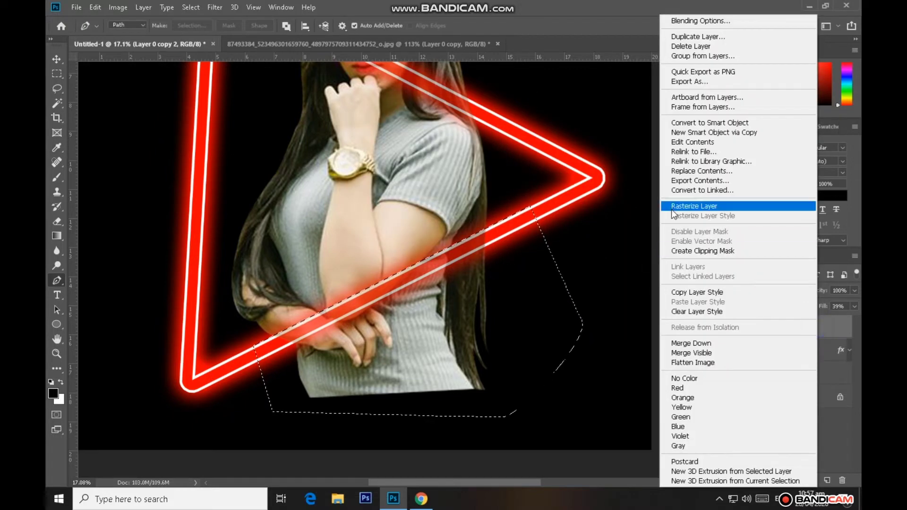
click(694, 206)
key(Delete)
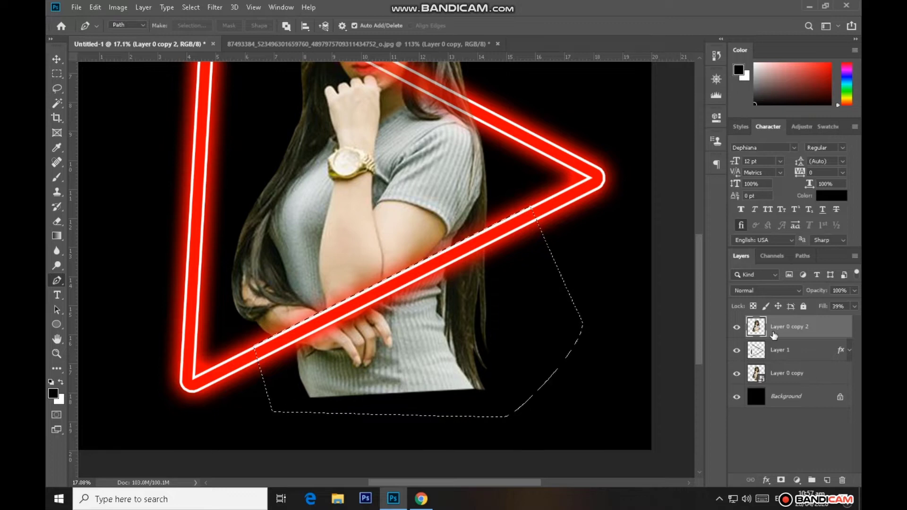
Rasterize the woman's lower copy, delete the same selected area from it and clear the selection
right_click(807, 376)
click(667, 208)
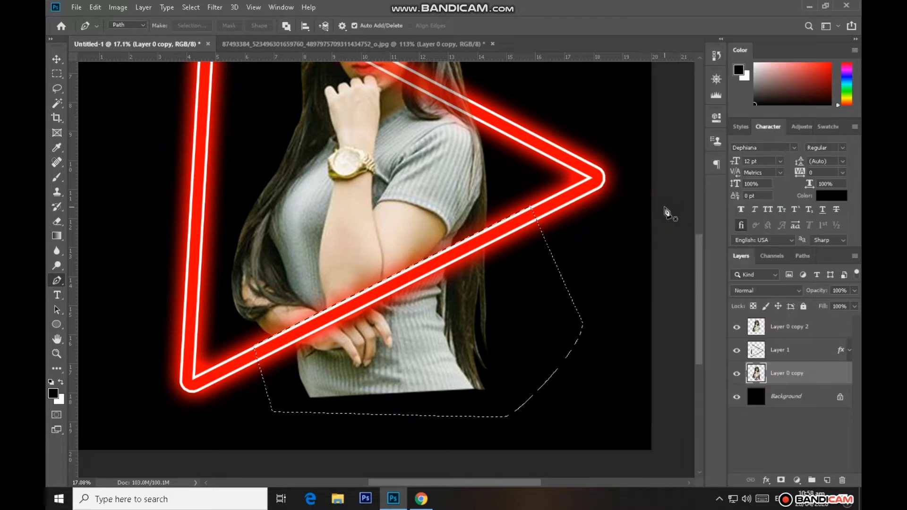
key(ctrl+d)
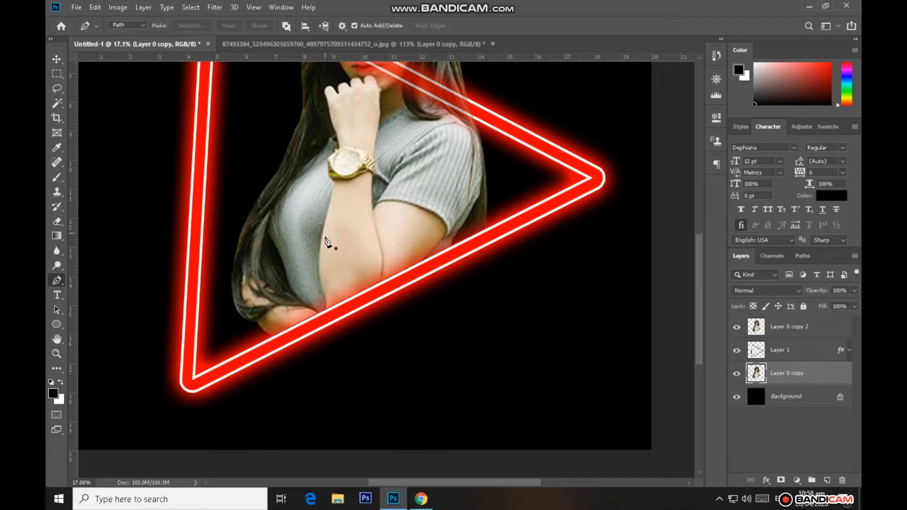
Raise the Fill of the woman's upper copy to 100%
scroll(326, 242, down, 1)
scroll(326, 242, down, 1)
scroll(326, 242, up, 6)
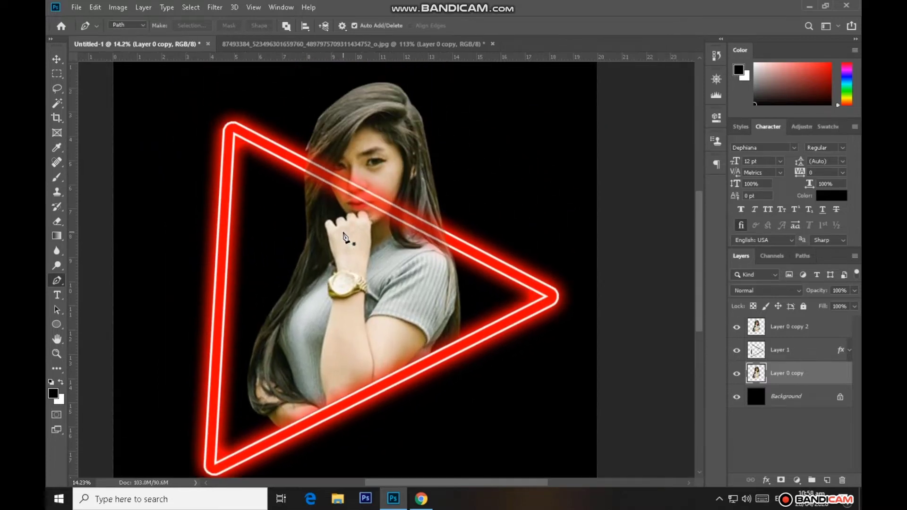
scroll(348, 239, down, 1)
click(795, 330)
drag(854, 306, 829, 319)
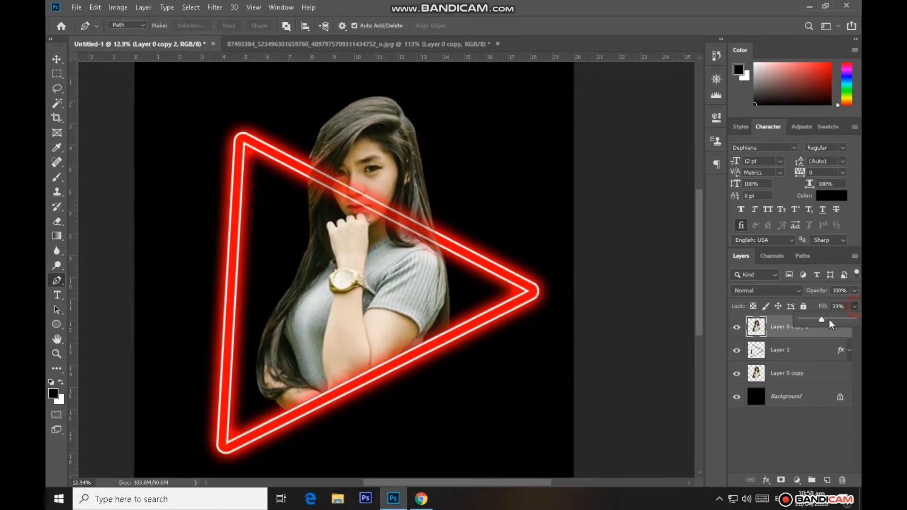
scroll(422, 283, down, 1)
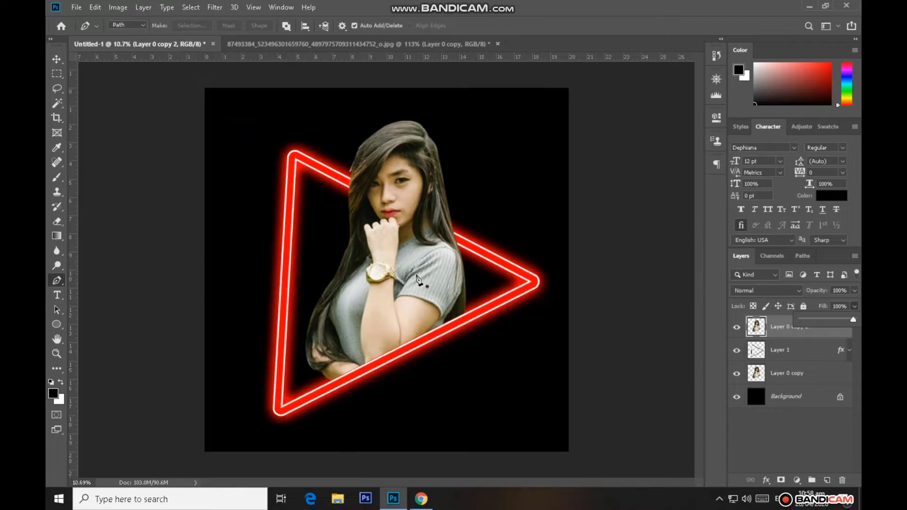
Open the smoke image Untitled-2 from Downloads and turn its background into an editable layer
click(76, 7)
click(93, 29)
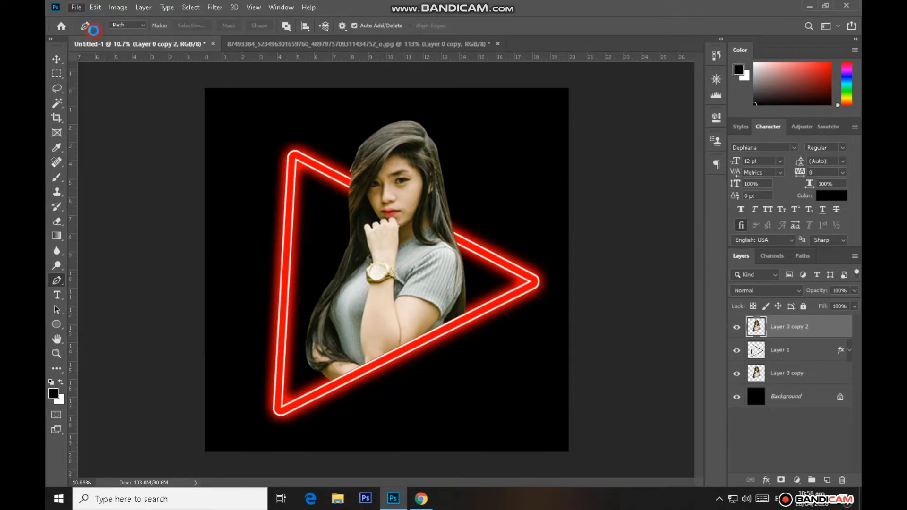
click(317, 186)
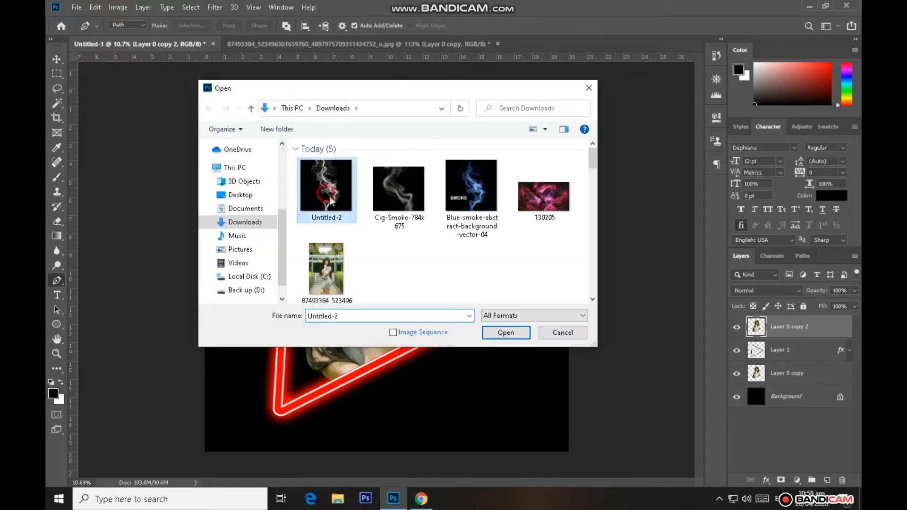
click(511, 333)
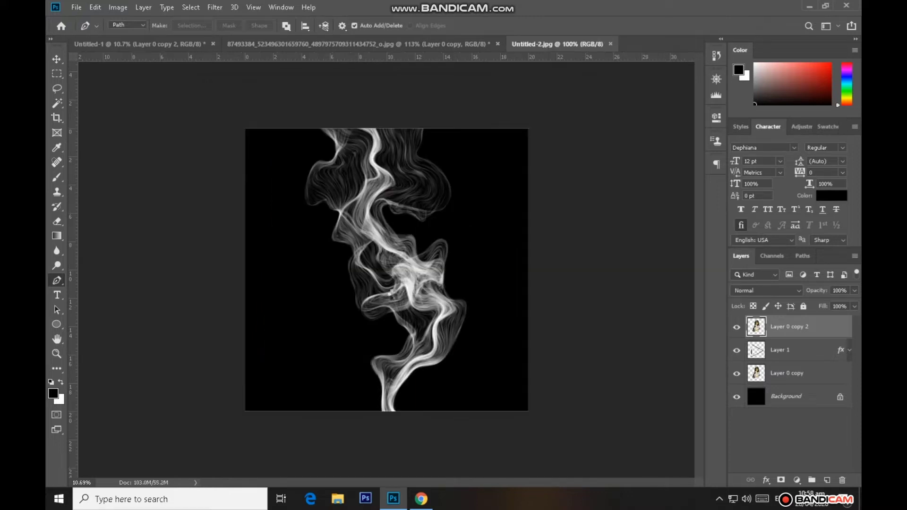
double_click(816, 327)
key(Return)
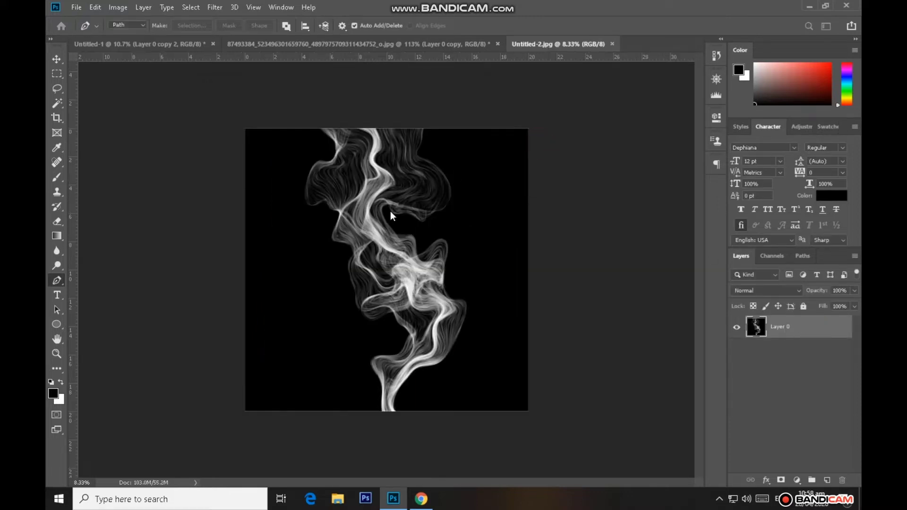
Hide the smoke image's black background by setting Blend If for This Layer's shadows to 0 / 50, and apply the layer style
key(v)
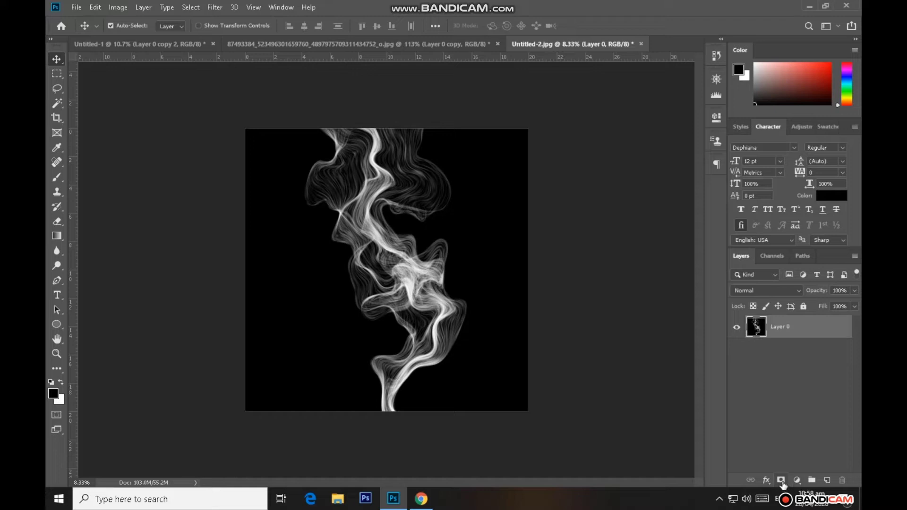
click(797, 480)
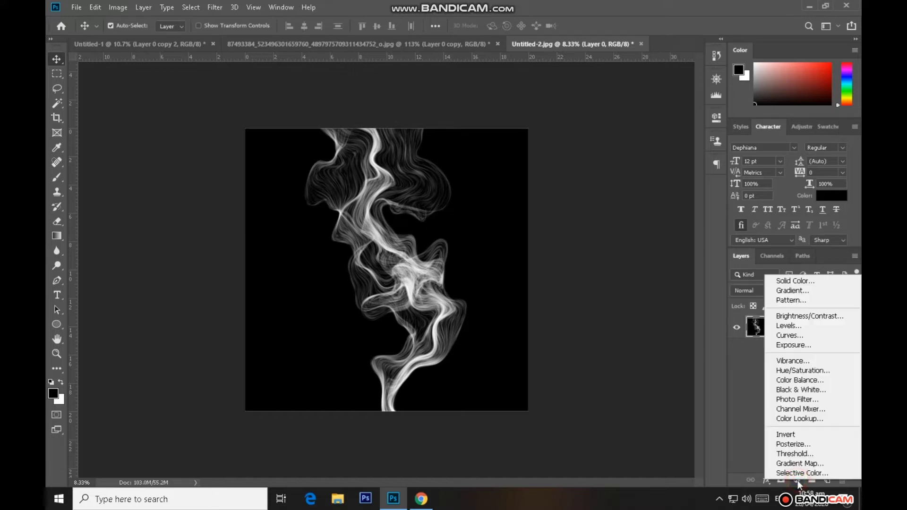
click(738, 448)
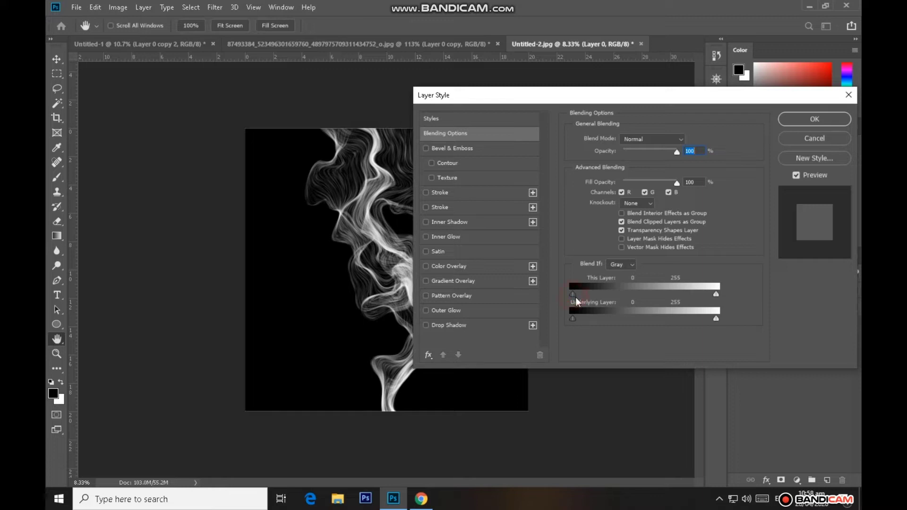
drag(575, 296, 602, 300)
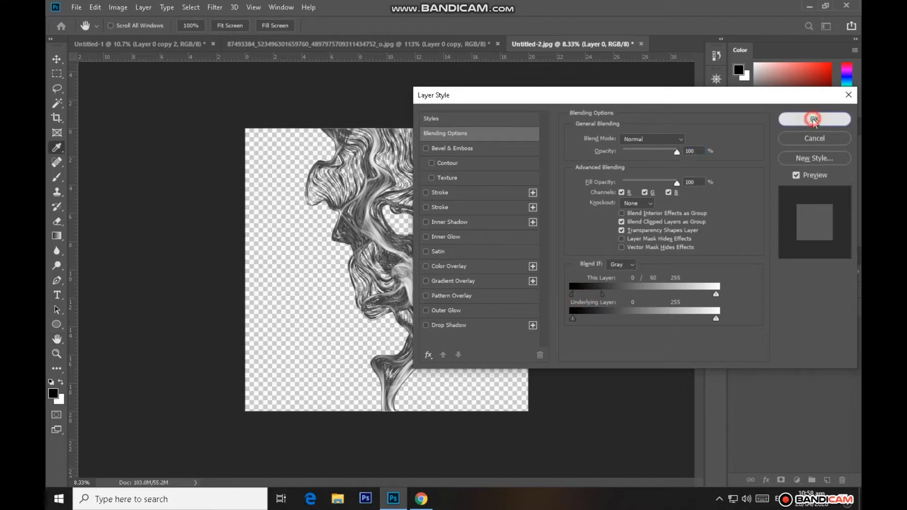
click(814, 119)
Bring the smoke layer into the Untitled-1 composition and scale it to 78.96%
drag(425, 204, 367, 280)
scroll(368, 272, down, 4)
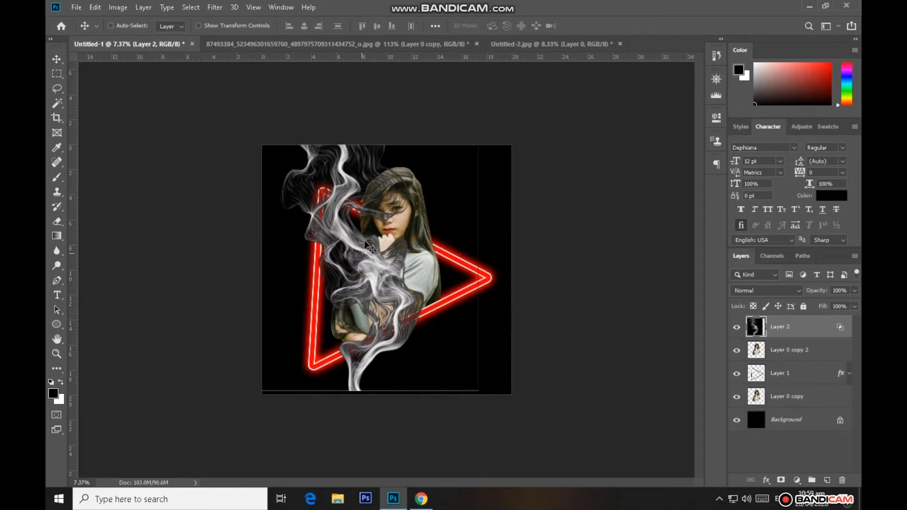
key(ctrl+t)
drag(472, 145, 448, 168)
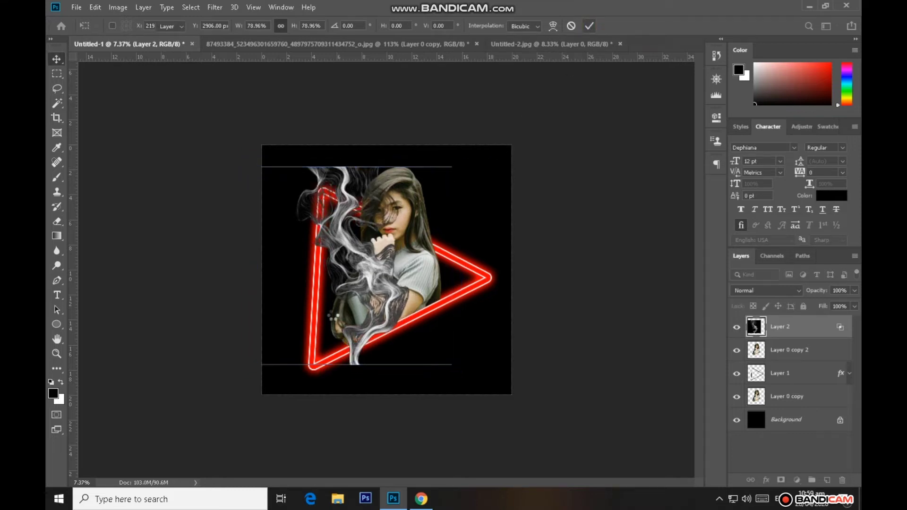
key(Return)
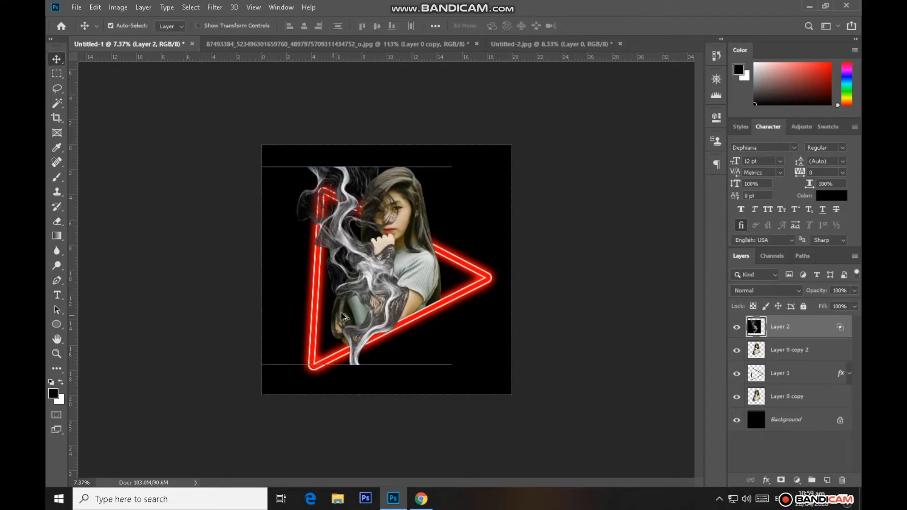
Move the smoke over the triangle's vertical side beside the woman and rotate it about 12 degrees
scroll(342, 317, up, 3)
scroll(344, 316, up, 1)
drag(360, 286, 327, 306)
scroll(380, 284, down, 2)
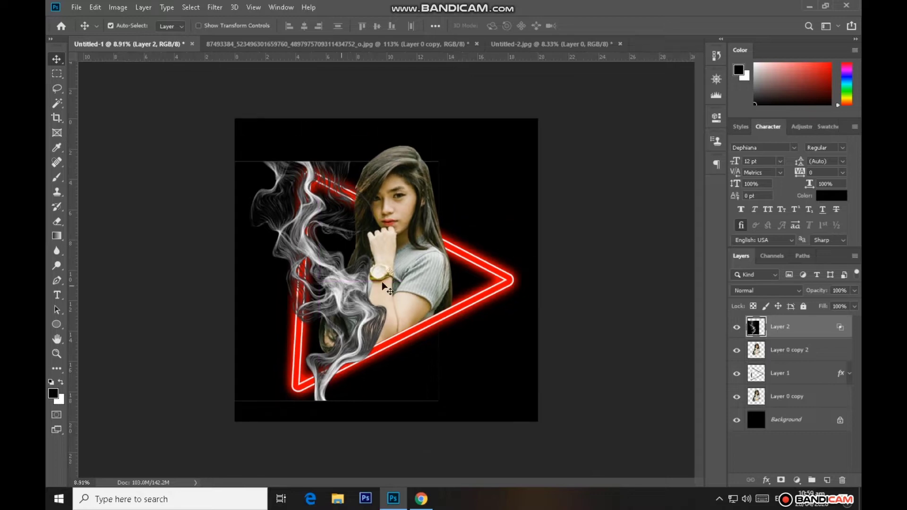
key(ctrl+t)
drag(461, 186, 468, 200)
drag(339, 291, 329, 289)
scroll(302, 303, up, 3)
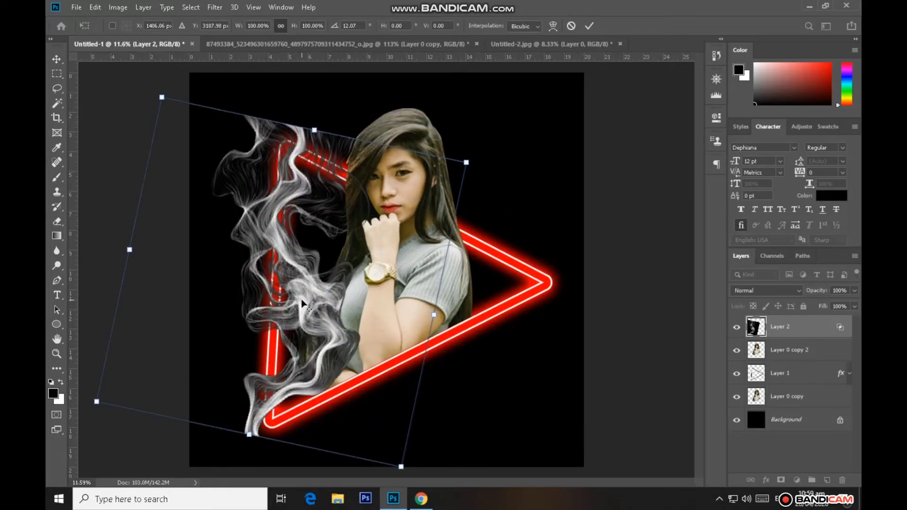
click(590, 27)
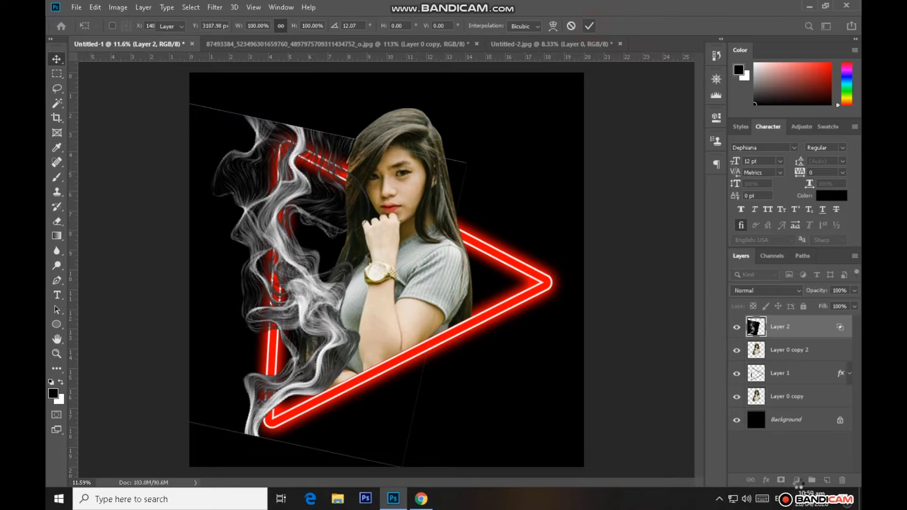
Soften the smoke's Blend If, setting This Layer's shadows to 0 / 147 and keeping Underlying Layer at 0 to 255, and apply it
click(795, 480)
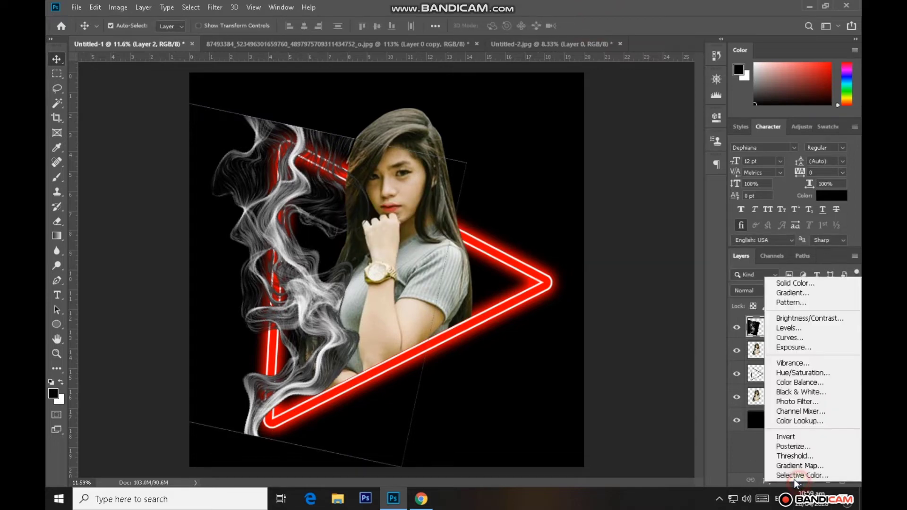
click(801, 326)
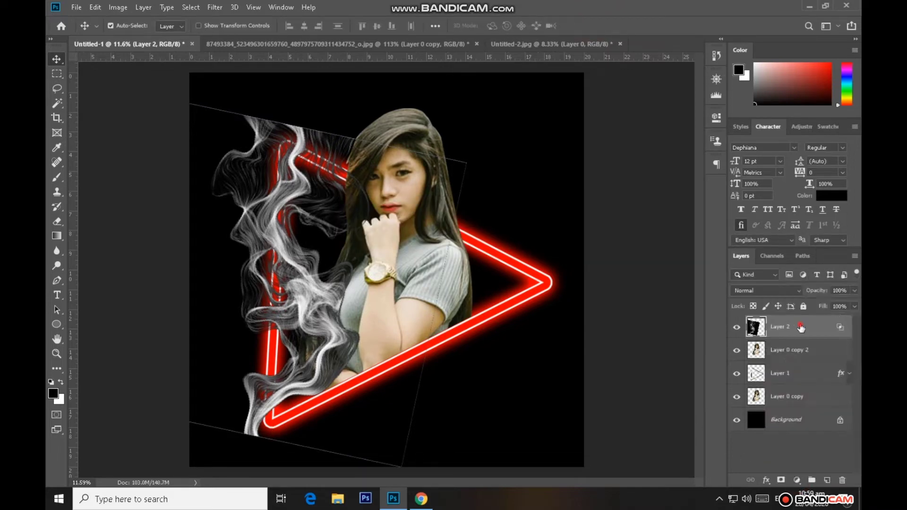
double_click(798, 327)
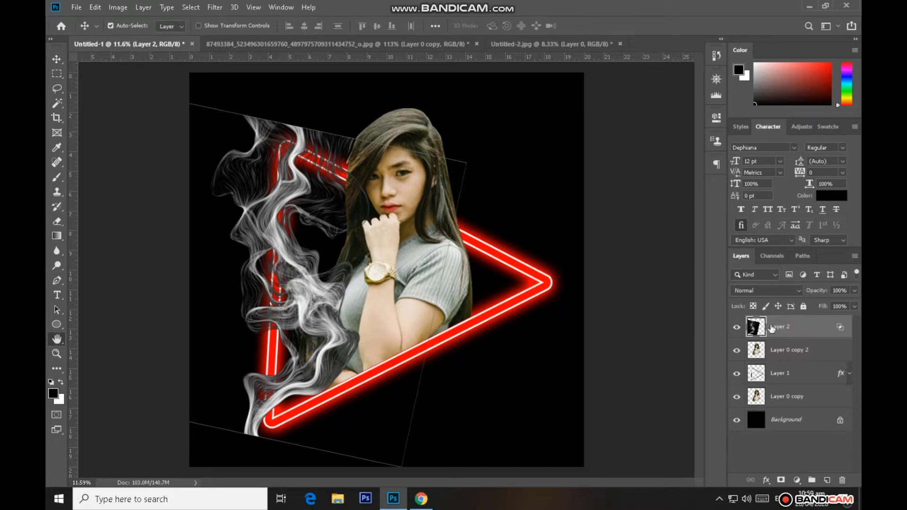
drag(610, 299, 622, 301)
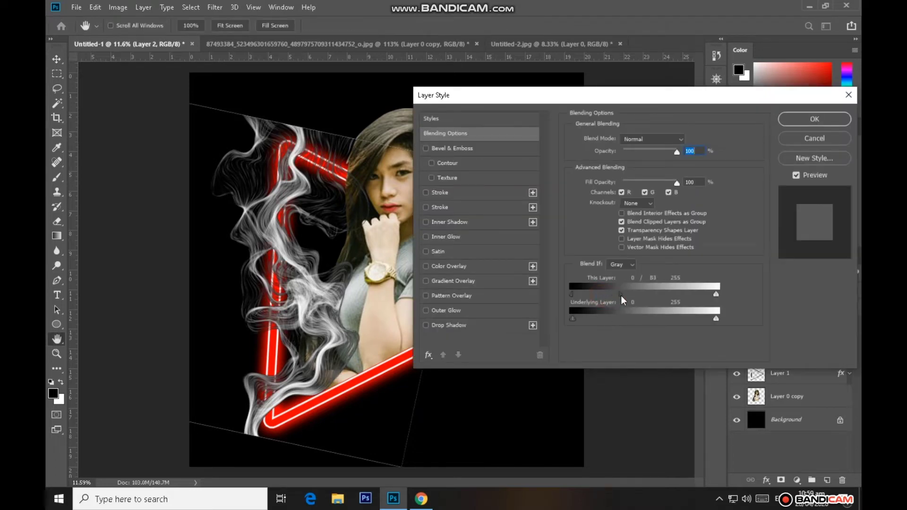
mouse_move(717, 297)
mouse_down()
mouse_move(704, 298)
mouse_move(724, 300)
mouse_up()
mouse_move(573, 319)
mouse_down()
mouse_move(580, 325)
mouse_move(570, 322)
mouse_up()
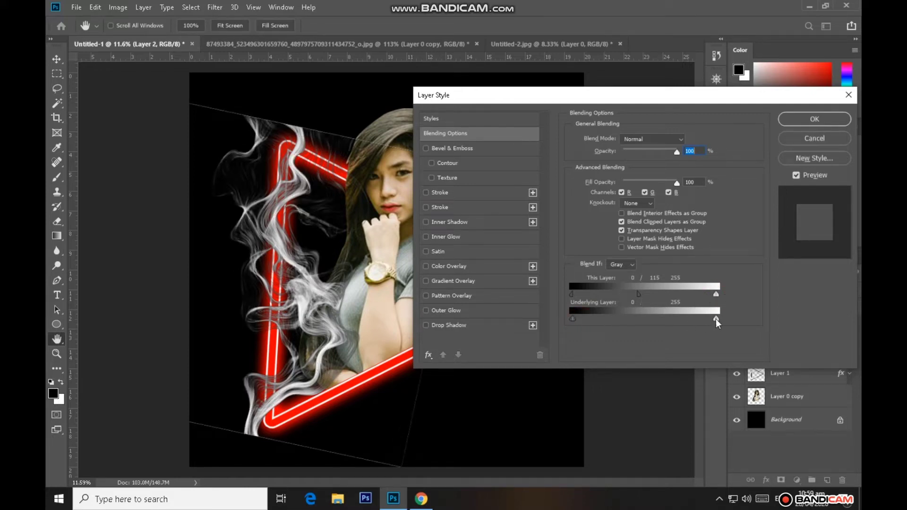
drag(717, 320, 707, 320)
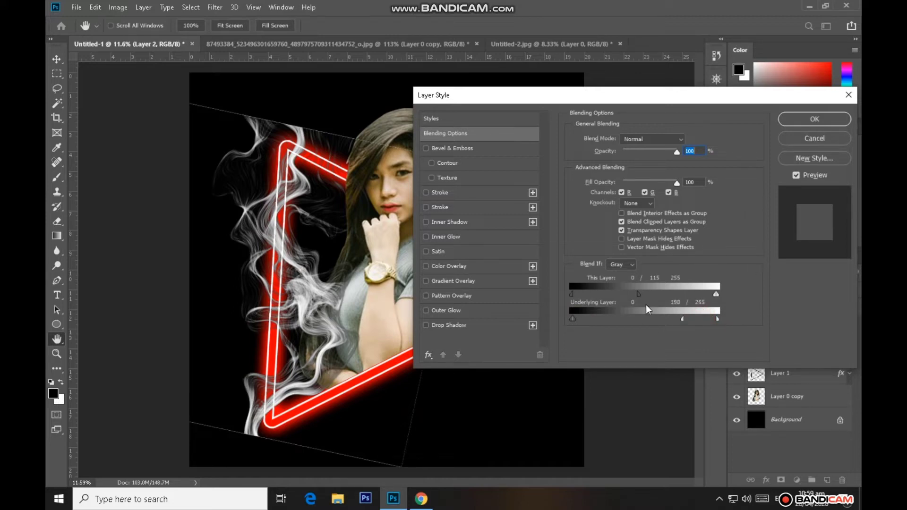
drag(651, 298, 659, 299)
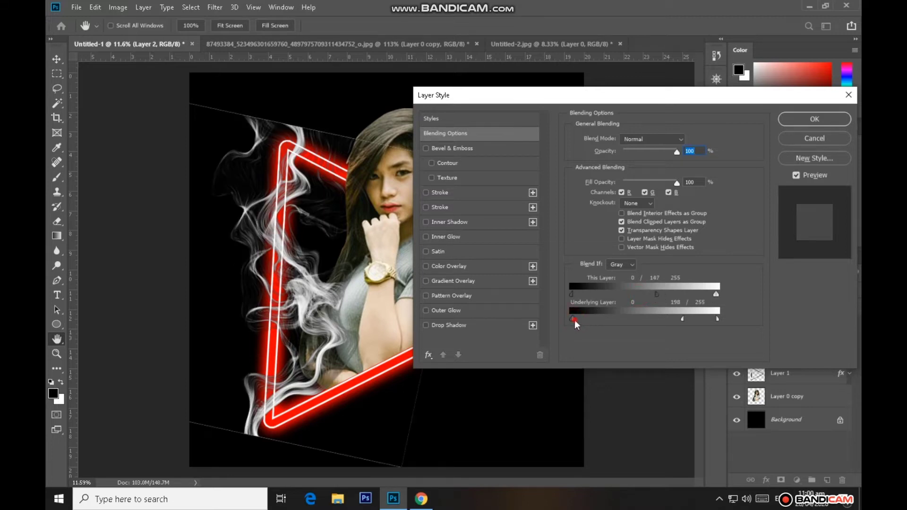
drag(710, 323, 729, 324)
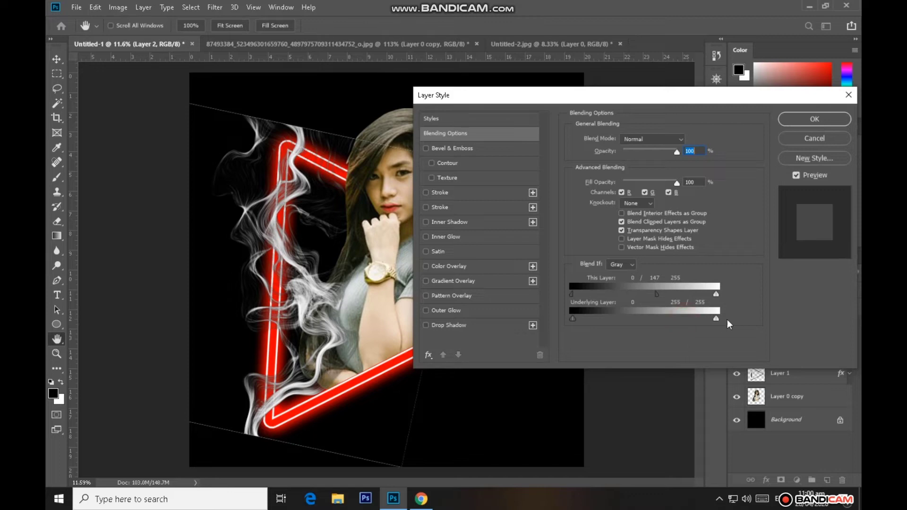
click(798, 122)
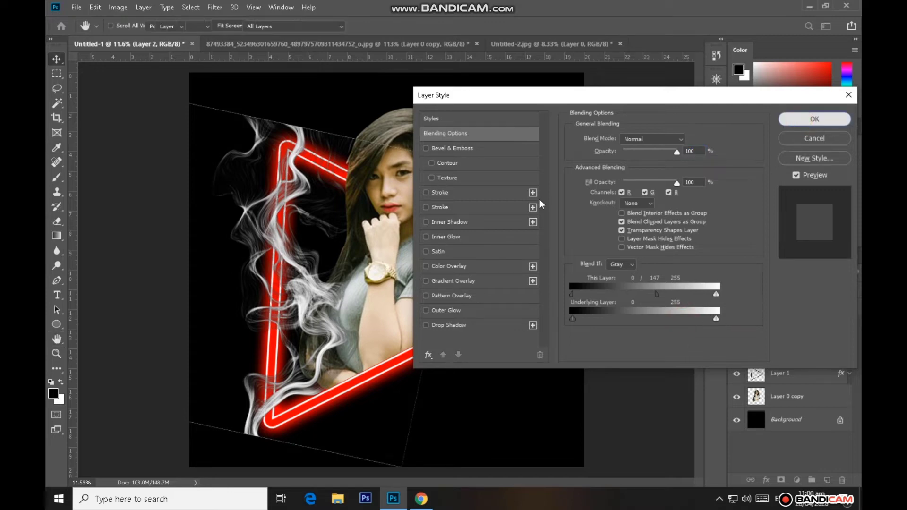
Set up the Eraser with a Soft Round brush at a size of 600 px
scroll(412, 233, down, 1)
click(56, 223)
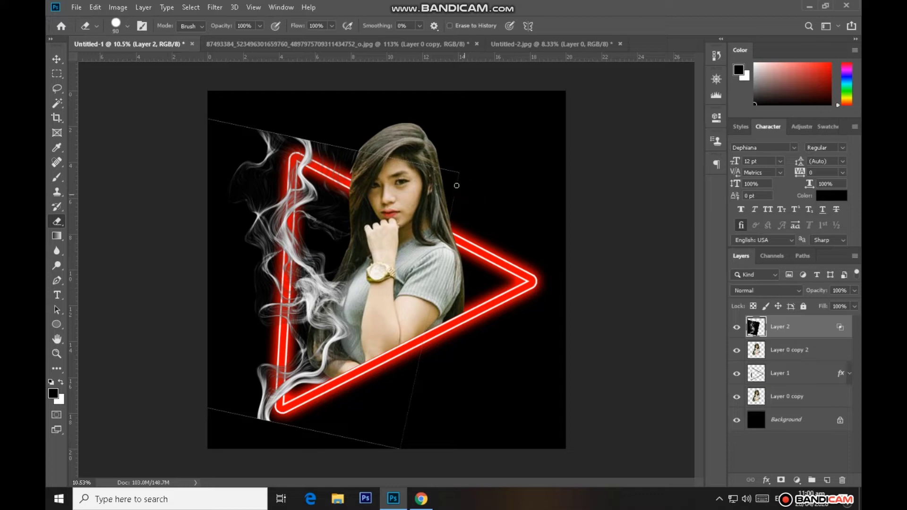
key(bracketright)
key(bracketright)
key(bracketright)
key(bracketright)
key(bracketright)
key(bracketright)
key(bracketright)
key(bracketright)
key(bracketright)
key(bracketright)
key(bracketright)
key(bracketright)
key(bracketright)
key(bracketright)
key(bracketright)
key(bracketright)
click(127, 26)
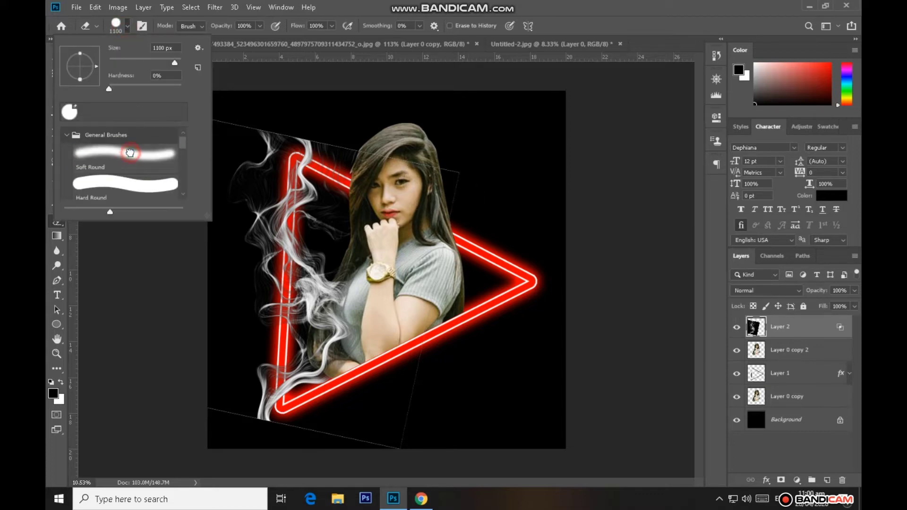
click(130, 152)
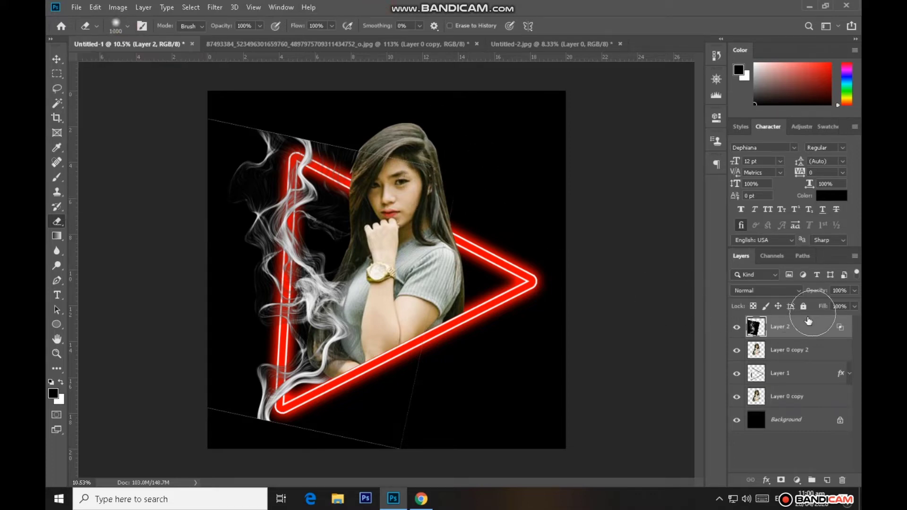
key(bracketleft)
key(bracketleft)
key(bracketleft)
key(bracketleft)
click(419, 26)
click(446, 163)
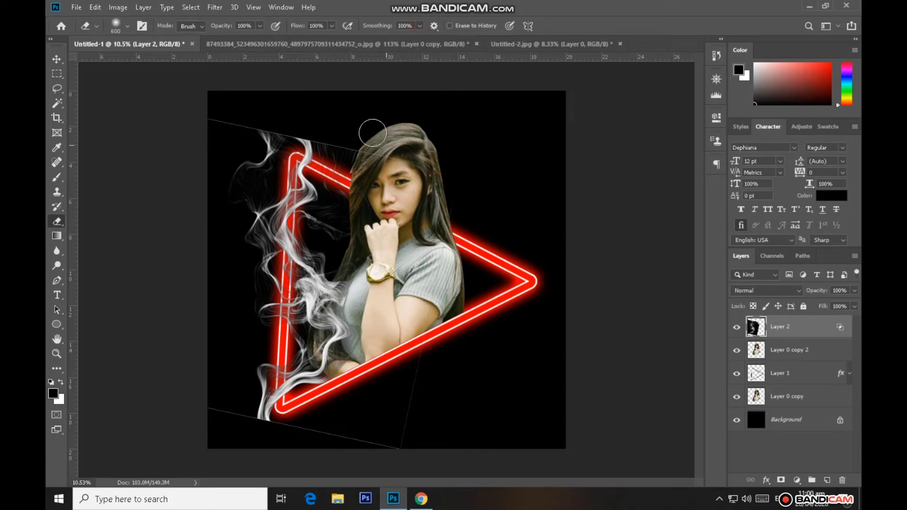
Convert the smoke layer to a smart object and rasterize it so its blending is baked into the pixels
right_click(798, 330)
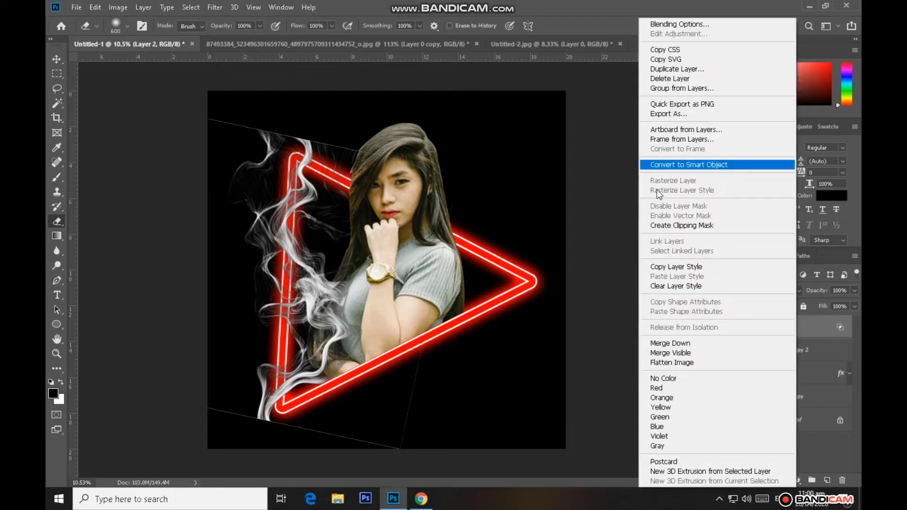
click(689, 164)
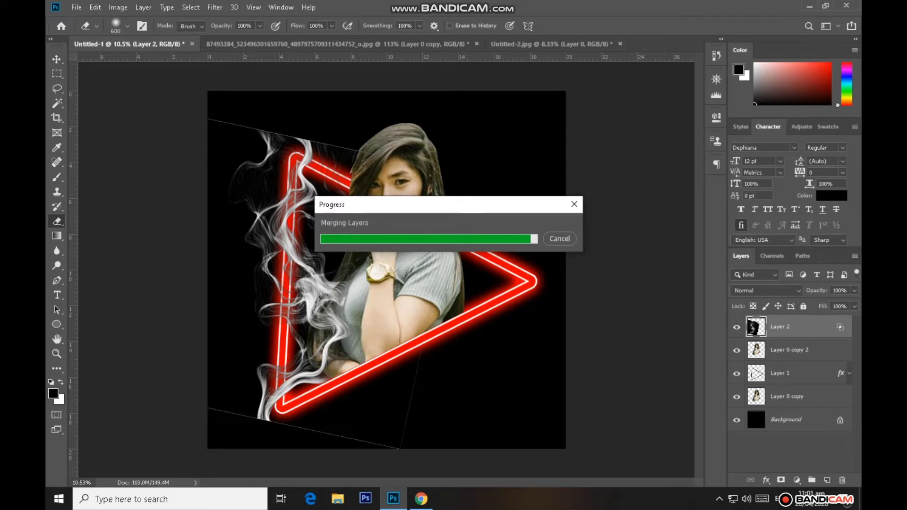
right_click(810, 333)
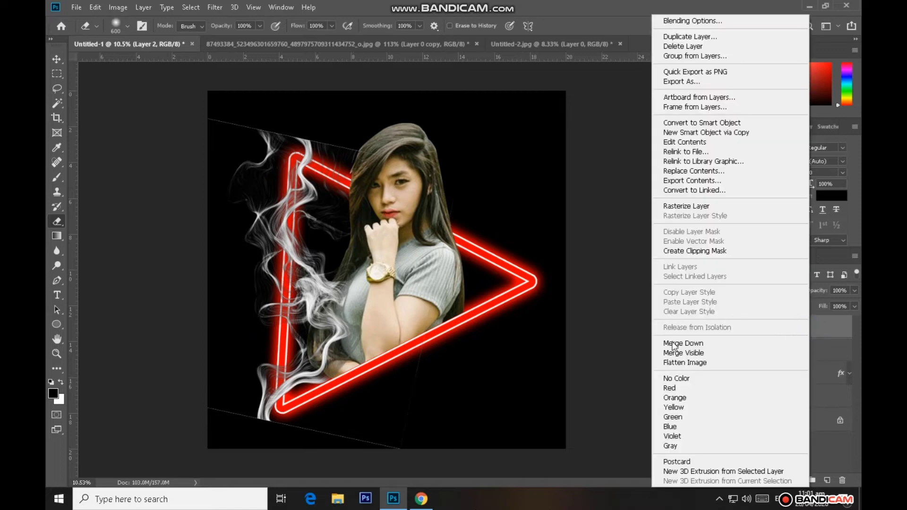
click(678, 207)
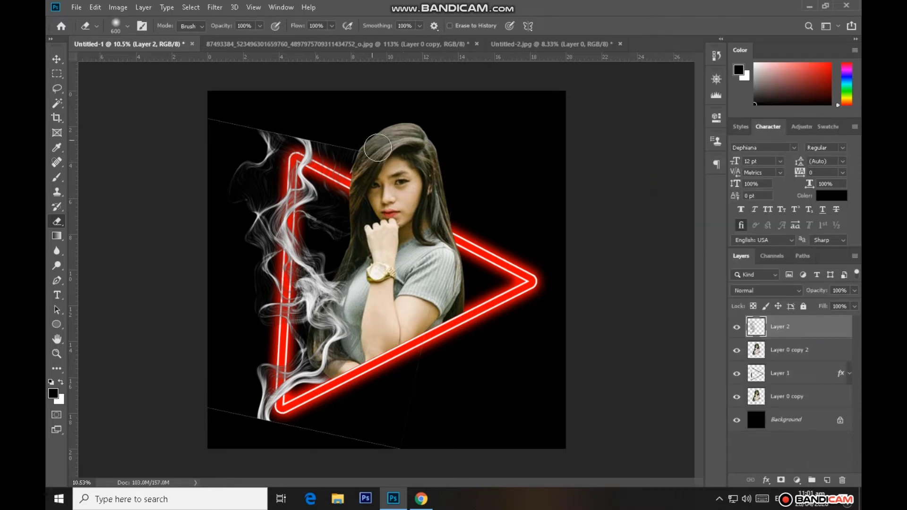
Erase the thin straight border lines around the smoke image, undoing one stray stroke
mouse_move(385, 151)
mouse_down()
mouse_move(360, 142)
mouse_move(374, 137)
mouse_up()
mouse_move(207, 117)
mouse_down()
mouse_move(241, 110)
mouse_move(227, 105)
mouse_move(241, 120)
mouse_up()
mouse_move(226, 424)
mouse_down()
mouse_move(226, 402)
mouse_move(212, 411)
mouse_move(233, 403)
mouse_move(242, 429)
mouse_up()
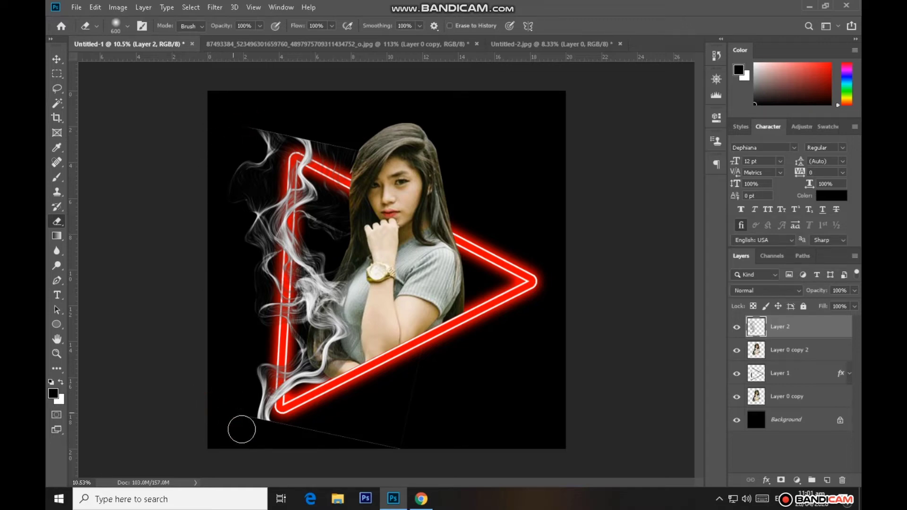
mouse_move(395, 462)
mouse_down()
mouse_move(328, 429)
mouse_move(286, 429)
mouse_up()
mouse_move(347, 147)
mouse_down()
mouse_move(282, 115)
mouse_move(265, 120)
mouse_move(265, 108)
mouse_up()
key(ctrl+z)
mouse_move(211, 144)
mouse_down()
mouse_move(212, 153)
mouse_move(219, 142)
mouse_up()
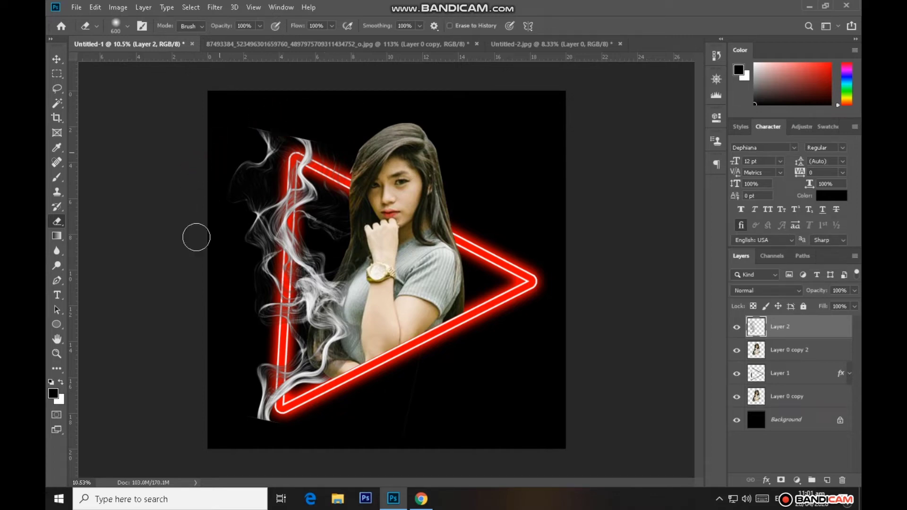
Convert the cleaned smoke layer to a smart object again
click(57, 59)
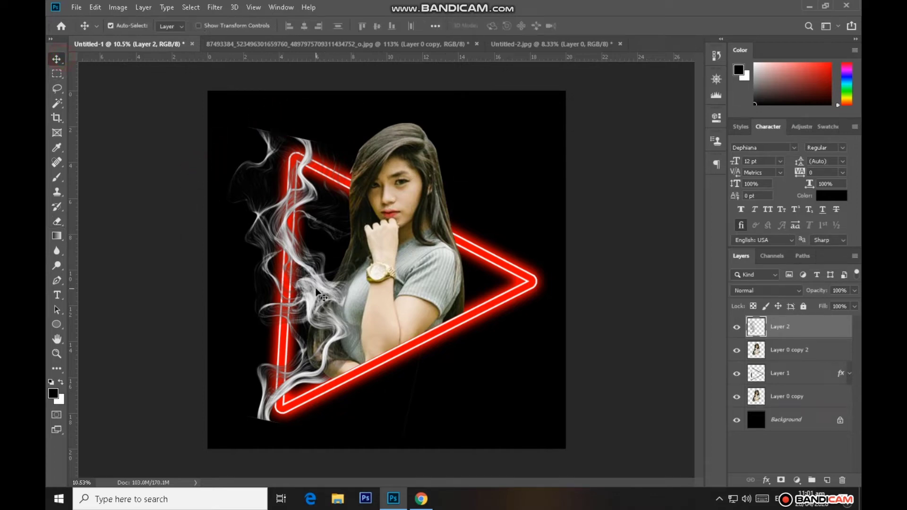
right_click(805, 333)
click(645, 164)
Scale the smoke to 85.13%, rotate it -3.26 degrees, and position it over the triangle's vertical side
key(ctrl+t)
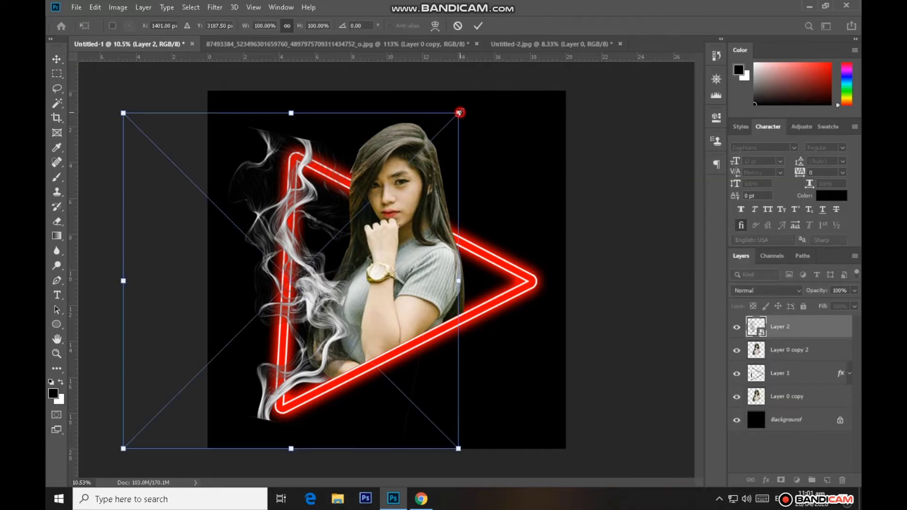
drag(460, 113, 433, 138)
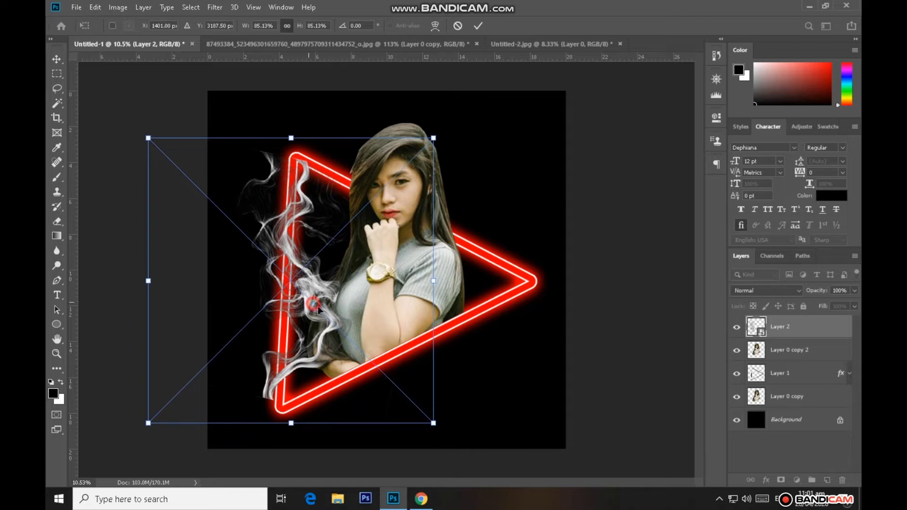
mouse_move(307, 304)
mouse_down()
mouse_move(317, 312)
mouse_move(308, 310)
mouse_up()
drag(452, 442, 461, 432)
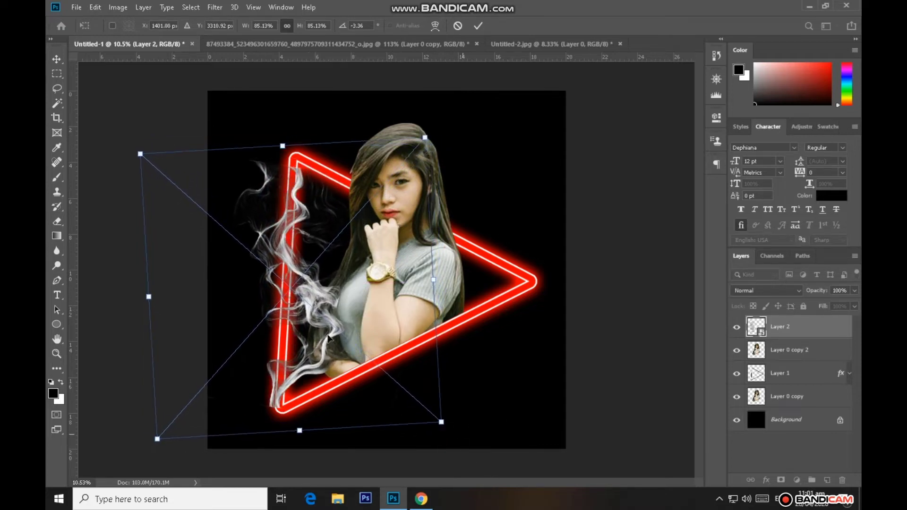
drag(315, 310, 316, 310)
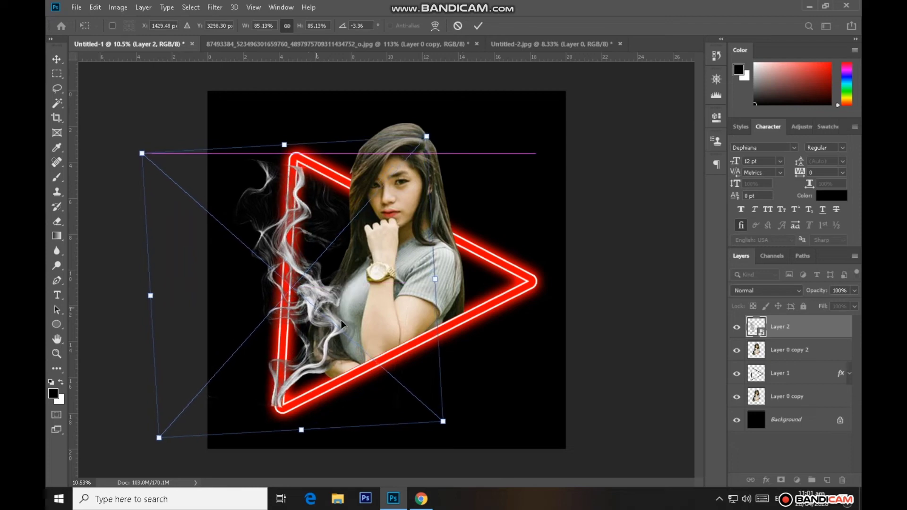
click(478, 26)
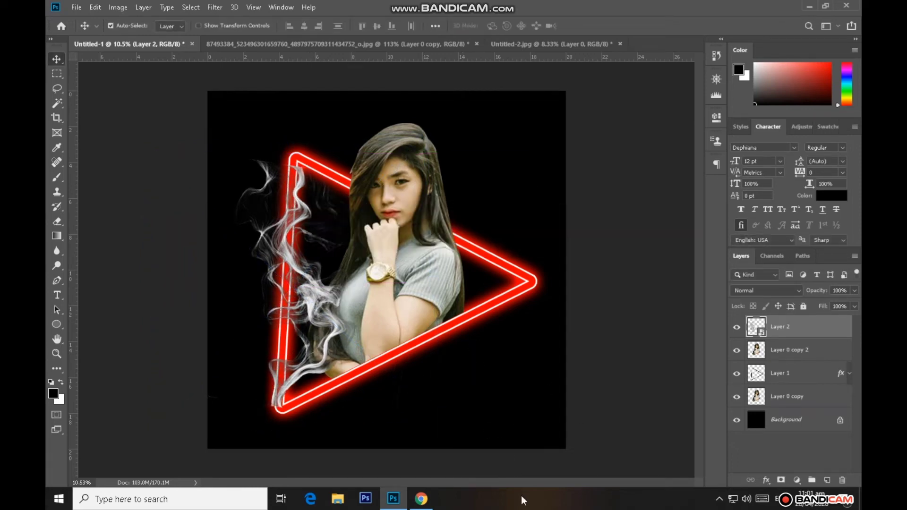
Duplicate the smoke layer, rotate the copy to 41.64 degrees, and move it toward the triangle's lower side
key(ctrl+j)
key(ctrl+t)
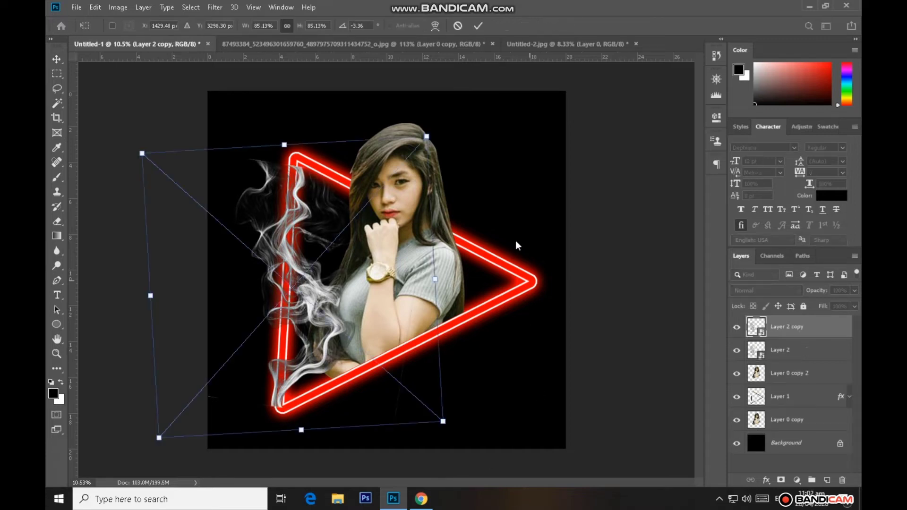
drag(486, 160, 544, 331)
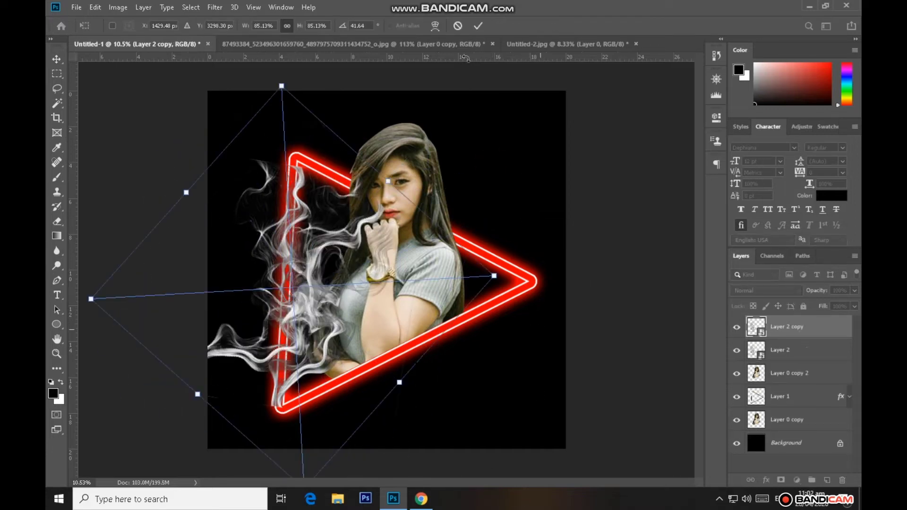
click(478, 26)
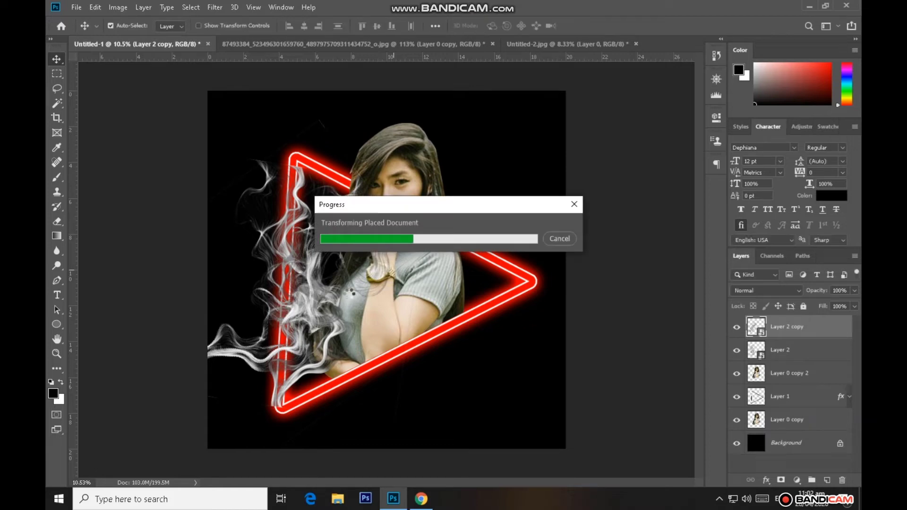
drag(415, 266, 477, 258)
Rotate the smoke copy to 51.91 degrees and fit it along the triangle's lower slanted side
key(ctrl+t)
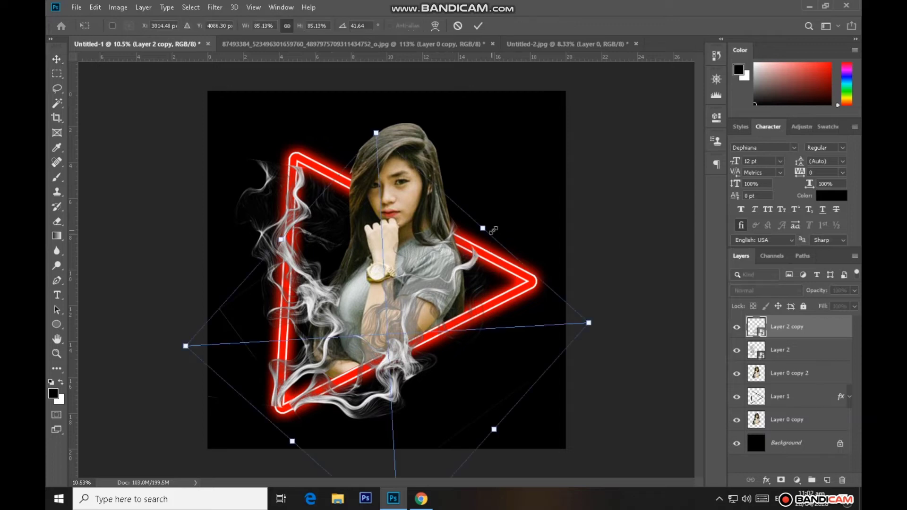
drag(520, 196, 483, 306)
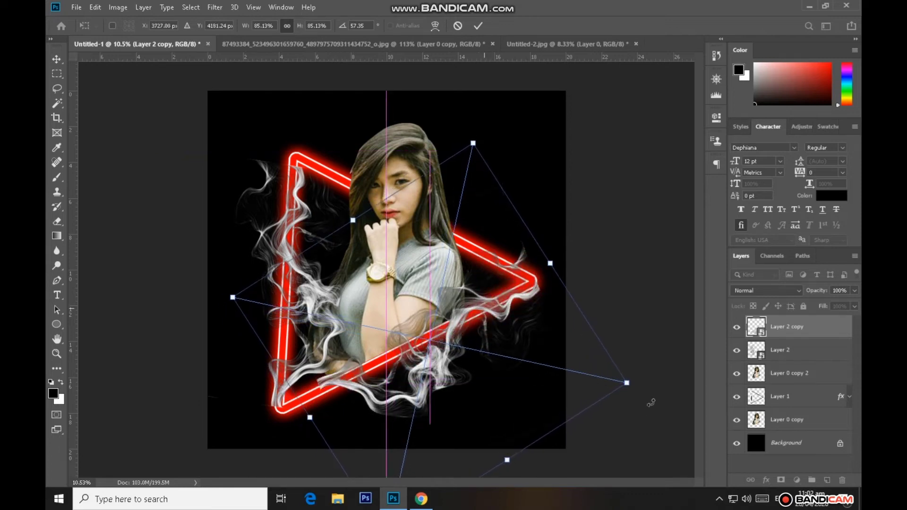
drag(651, 402, 659, 366)
drag(442, 370, 431, 375)
click(478, 26)
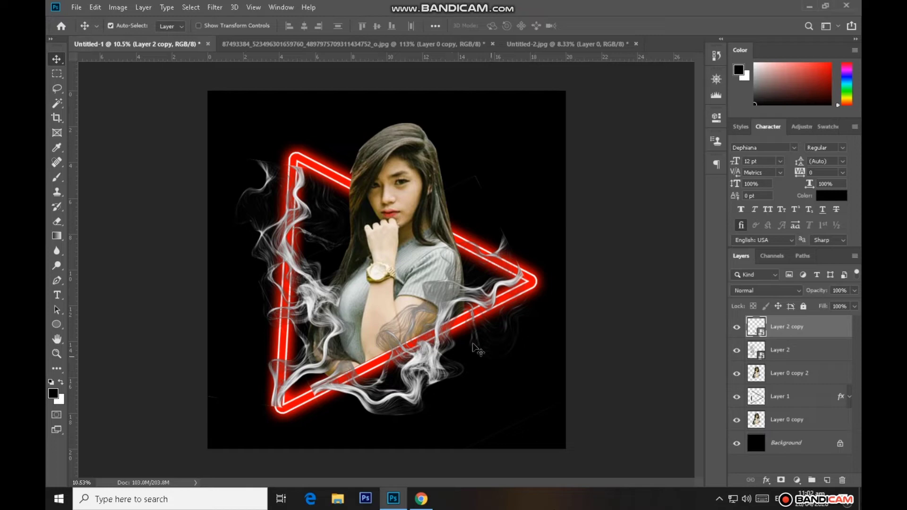
Duplicate the smoke copy, rotate the new one to -63.33 degrees, and place it along the triangle's upper slanted side
key(ctrl+j)
key(ctrl+t)
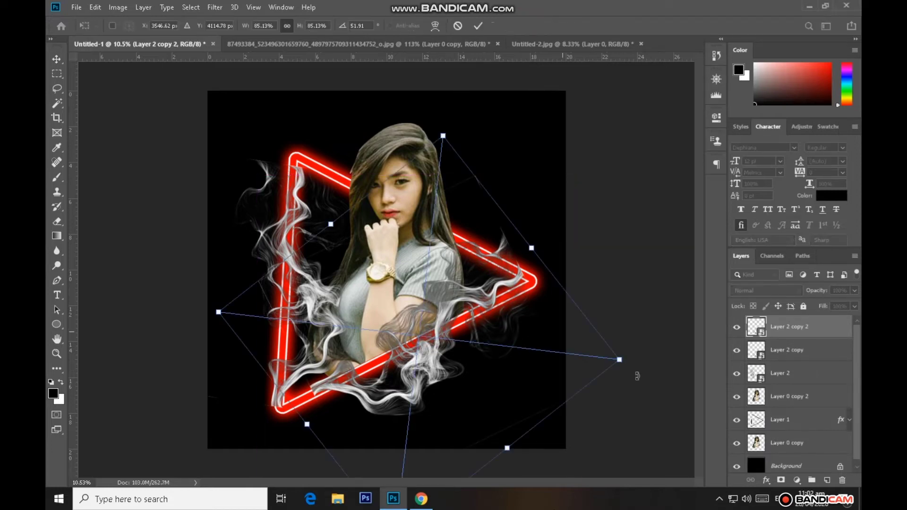
drag(637, 376, 448, 139)
drag(440, 291, 436, 203)
drag(616, 270, 627, 235)
drag(468, 250, 471, 238)
drag(612, 289, 621, 246)
mouse_move(484, 252)
mouse_down()
mouse_move(478, 242)
mouse_move(492, 245)
mouse_up()
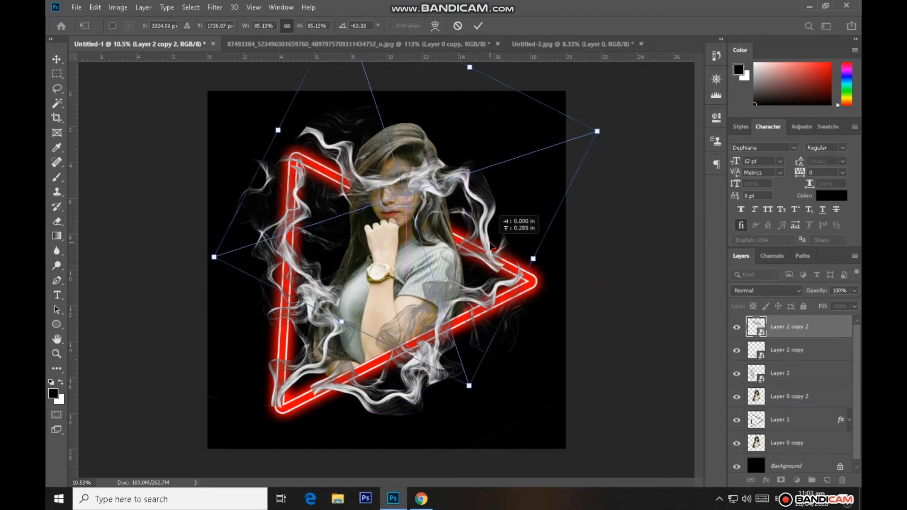
click(482, 27)
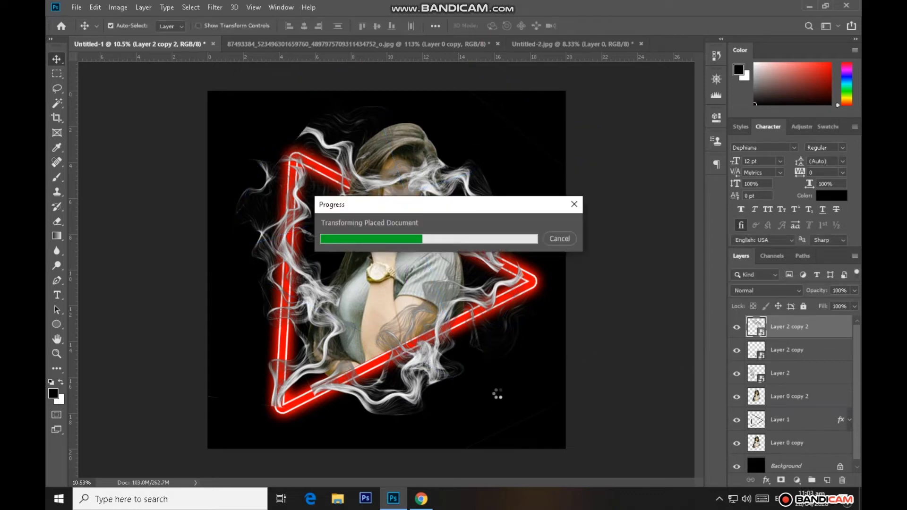
Stack Layer 2 copy 2 beneath Layer 0 copy 2 so it runs behind the woman, nudge it, and rasterize it
drag(815, 325, 805, 407)
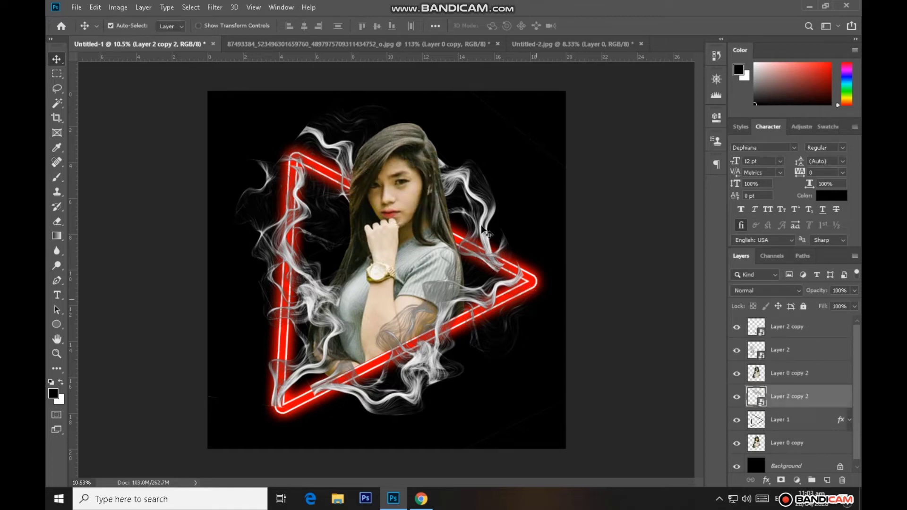
drag(482, 229, 485, 229)
right_click(817, 400)
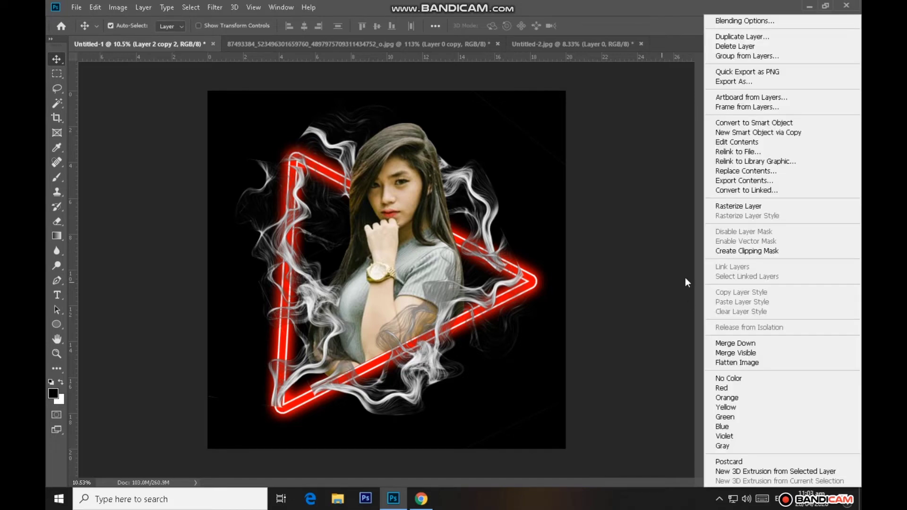
click(738, 206)
Rasterize the two remaining smoke layers, Layer 2 and Layer 2 copy
right_click(790, 421)
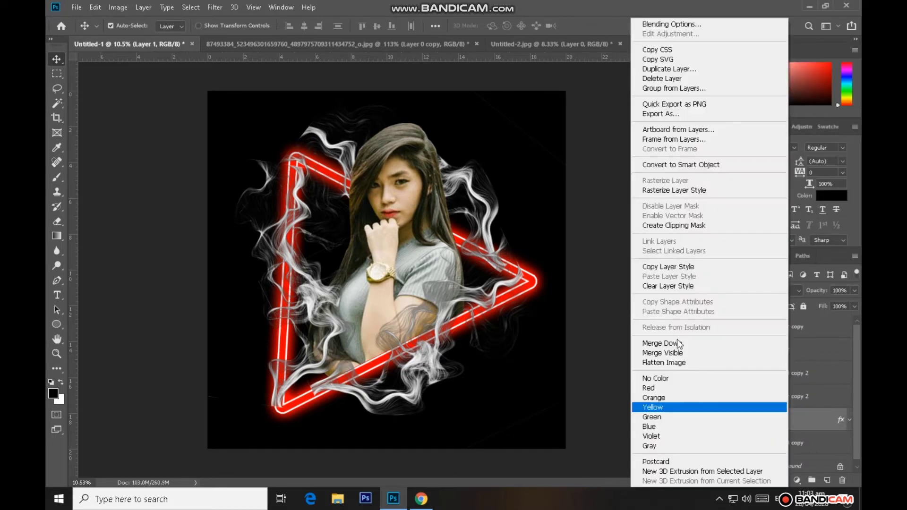
click(607, 240)
click(786, 395)
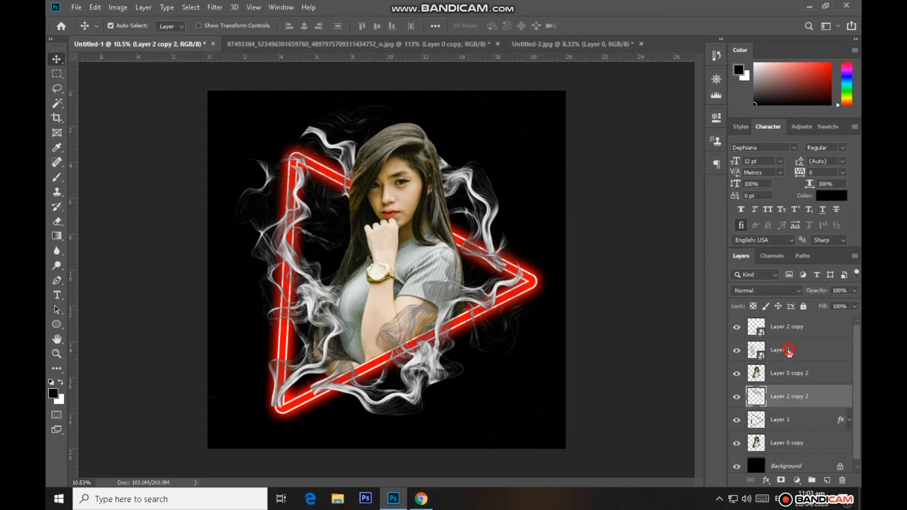
right_click(788, 350)
click(648, 206)
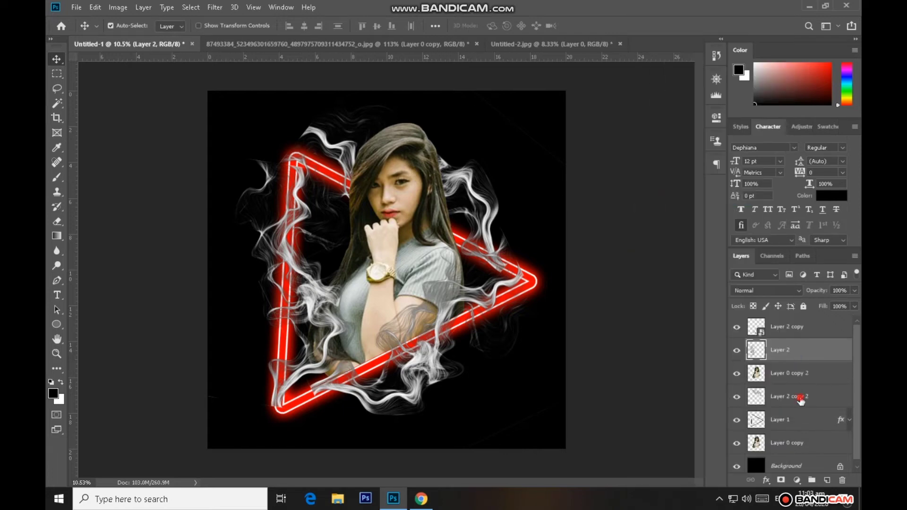
click(806, 325)
right_click(807, 325)
click(662, 205)
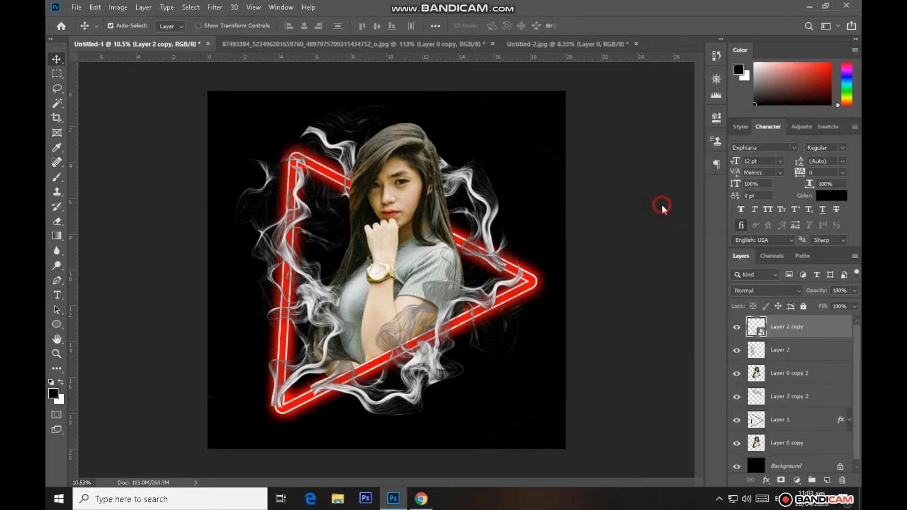
Check which smoke each layer holds by toggling visibility, and erase the excess smoke on Layer 2 copy 2 near the triangle's outer corner
click(736, 327)
click(736, 327)
click(58, 223)
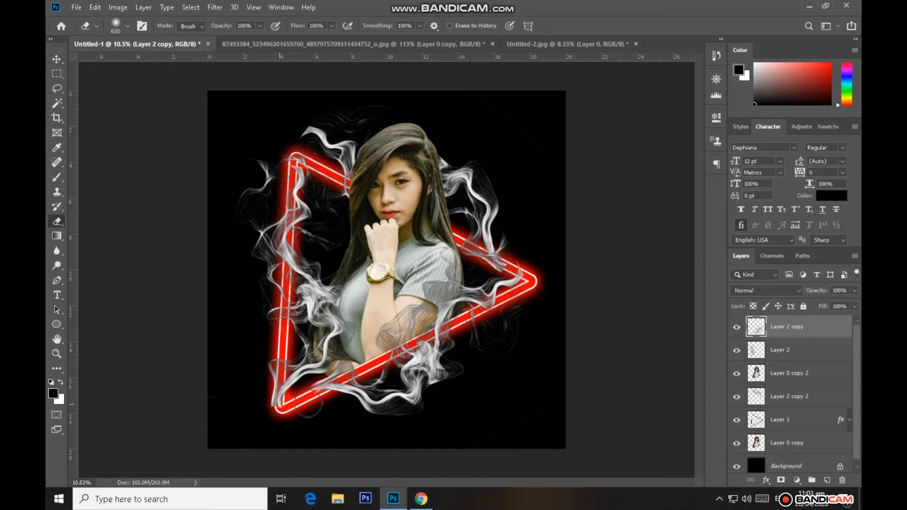
click(736, 351)
click(785, 353)
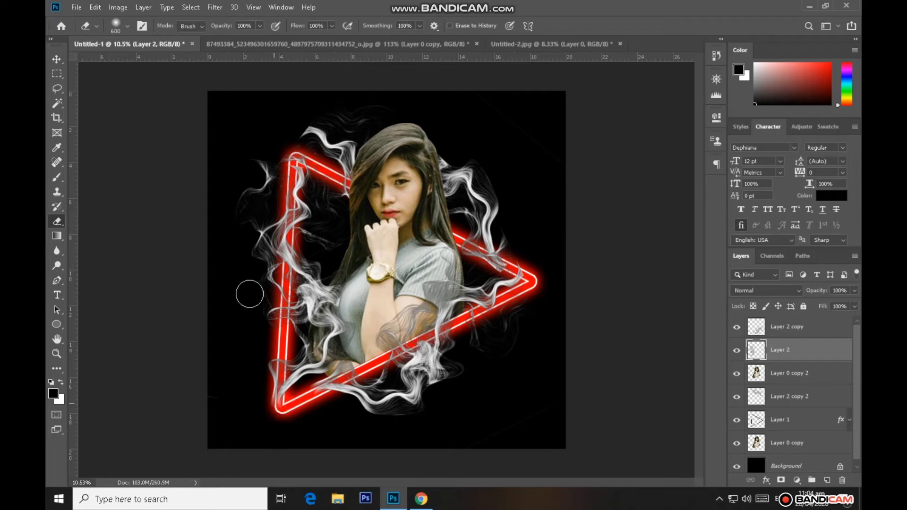
click(737, 398)
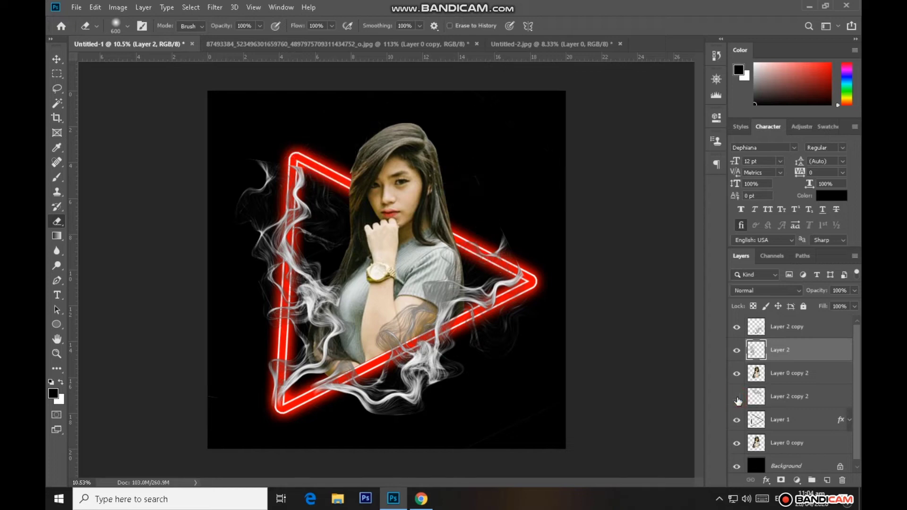
click(794, 399)
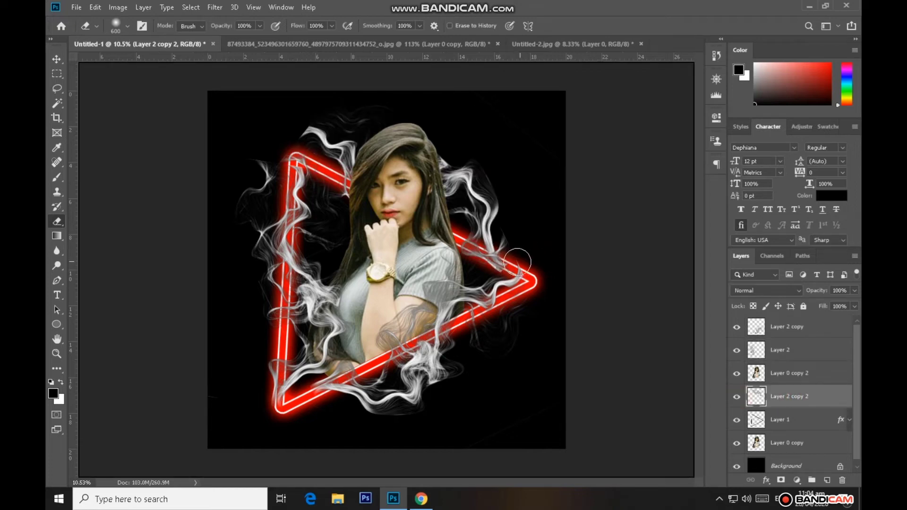
mouse_move(518, 262)
mouse_down()
mouse_move(512, 282)
mouse_move(487, 286)
mouse_up()
click(57, 59)
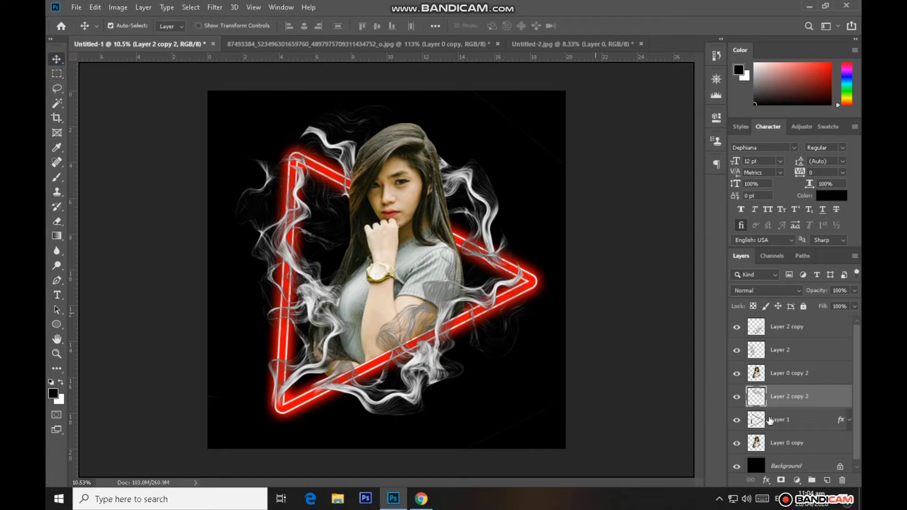
With Layer 1 active, trace the neon triangle with a Pen tool path through its corners and turn the path into a selection
click(784, 420)
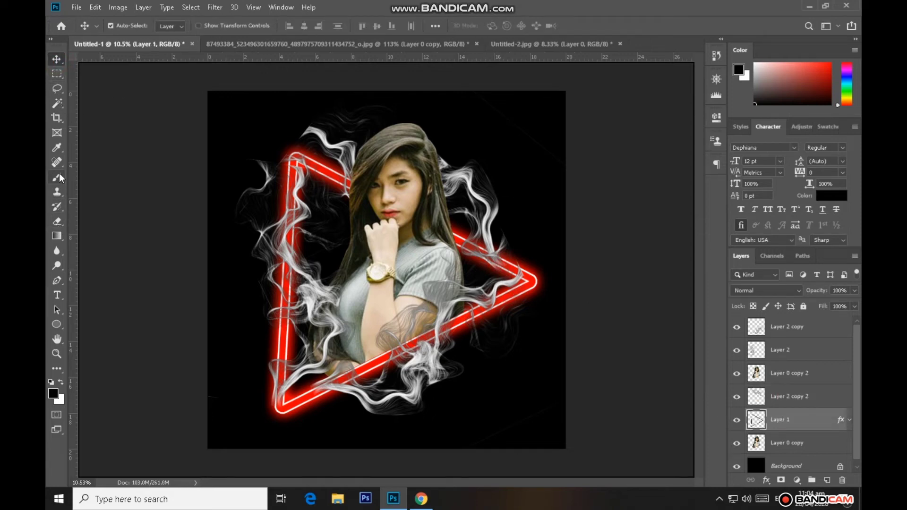
click(57, 280)
click(297, 157)
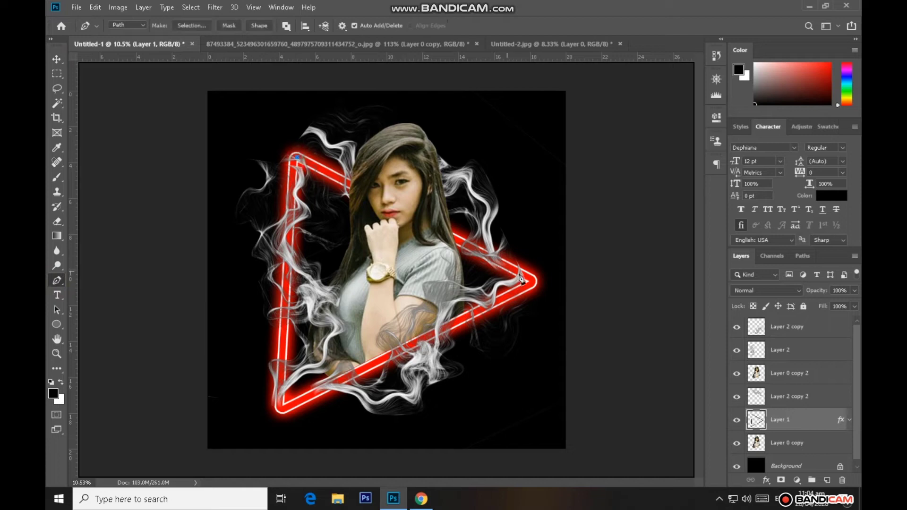
click(282, 408)
click(282, 373)
right_click(334, 226)
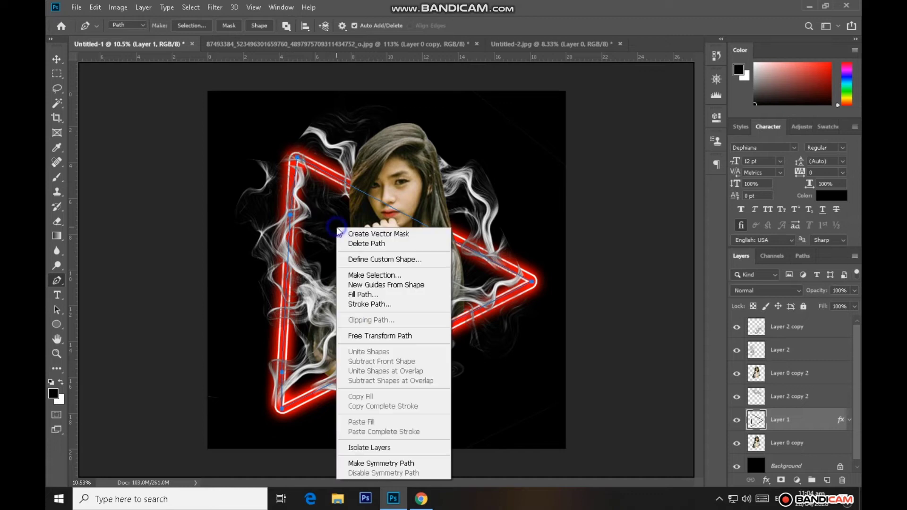
click(367, 276)
key(Return)
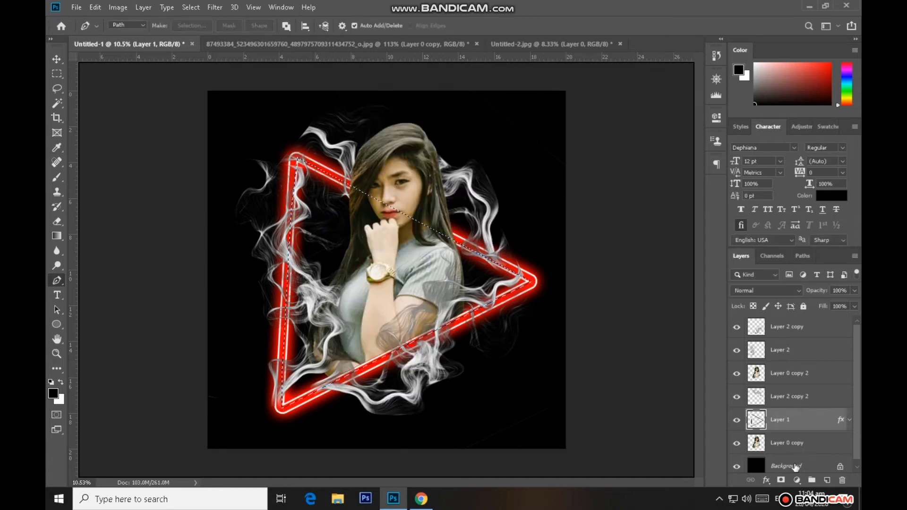
Copy the triangular selection of the Background layer onto a new layer
click(796, 467)
key(ctrl+j)
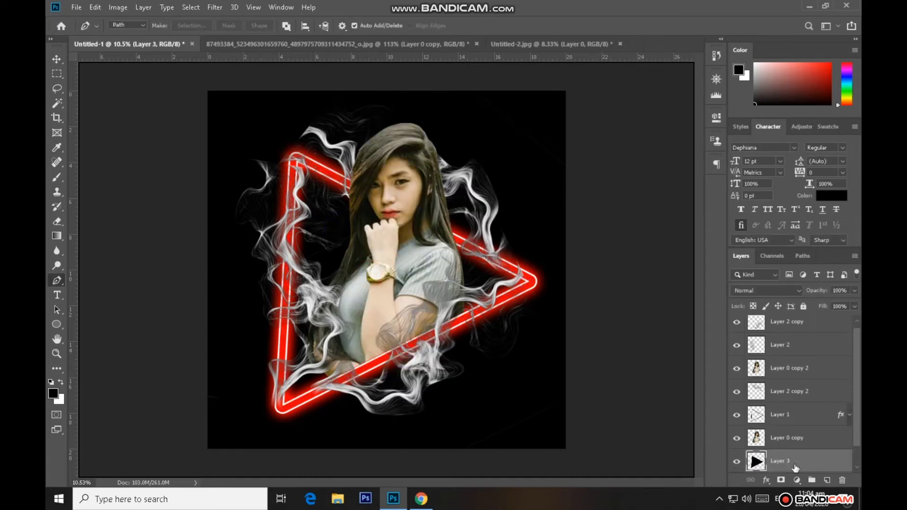
click(56, 59)
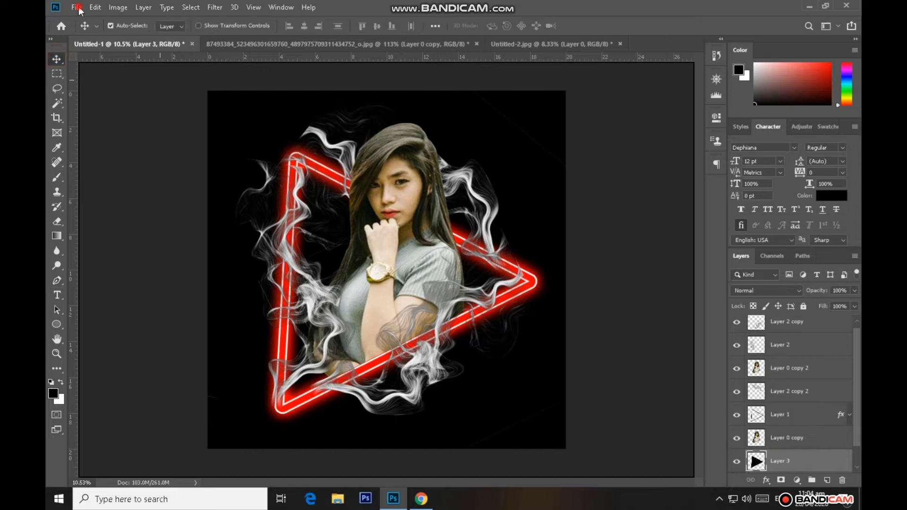
Open the red nebula image 130205.jpg from the Downloads folder
click(76, 7)
click(86, 31)
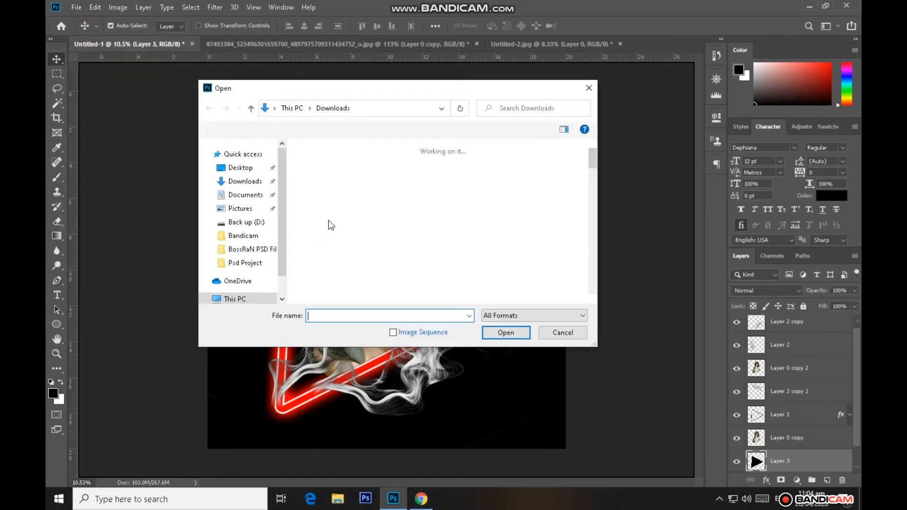
click(544, 194)
click(508, 336)
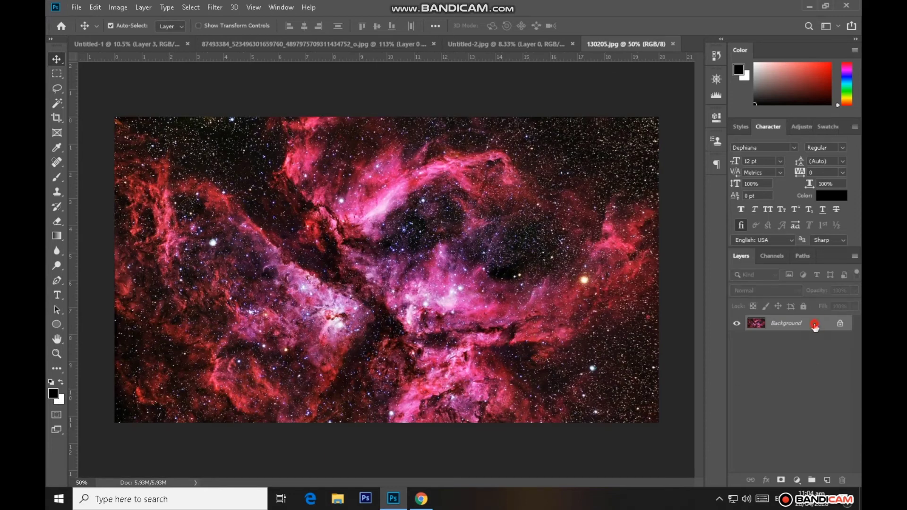
double_click(815, 326)
key(Return)
Convert the nebula image's Background to a Smart Object and bring it into the Untitled-1 document
right_click(797, 321)
click(662, 165)
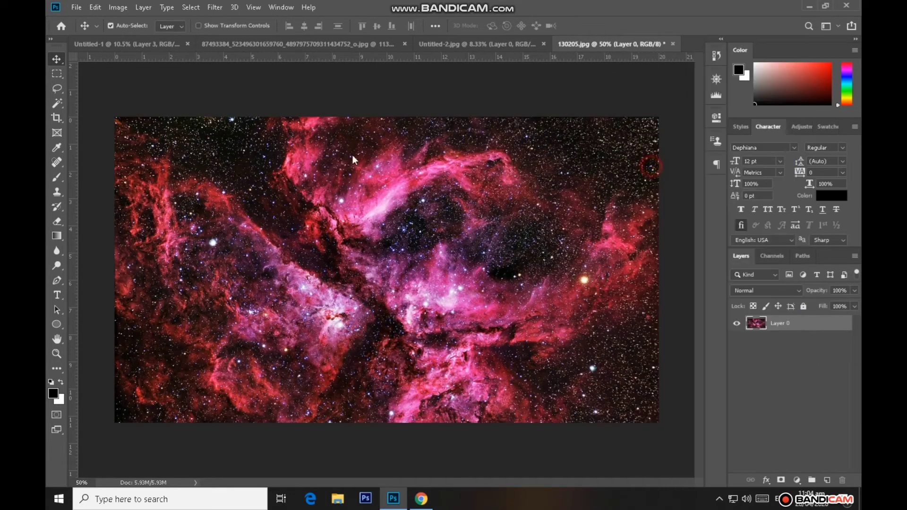
drag(330, 204, 427, 261)
Stack the nebula layer beneath the black triangle Layer 3 and enlarge it proportionally to 167.52%
scroll(804, 395, down, 2)
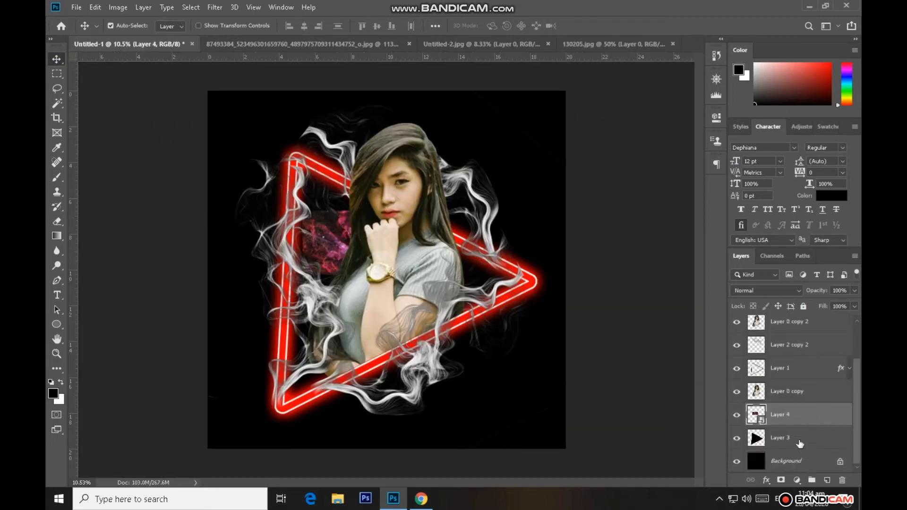
drag(799, 416, 798, 455)
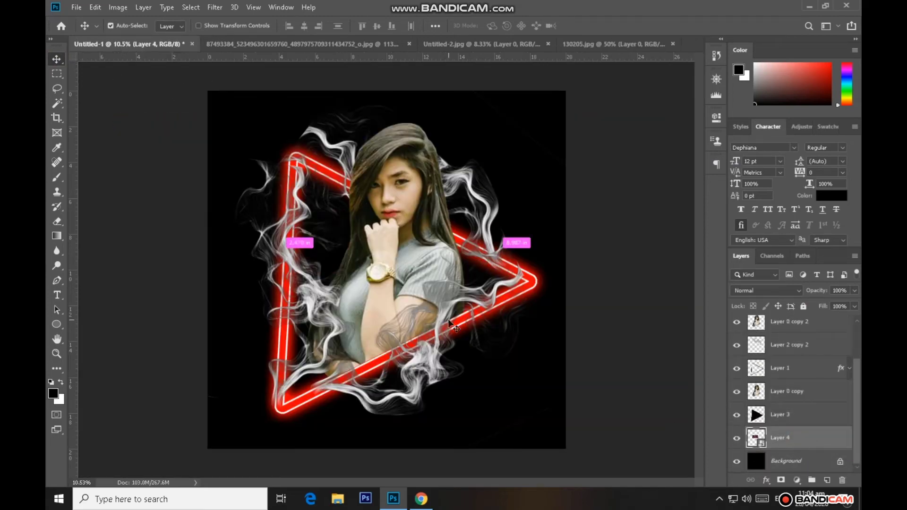
key(ctrl+t)
drag(425, 206, 670, 75)
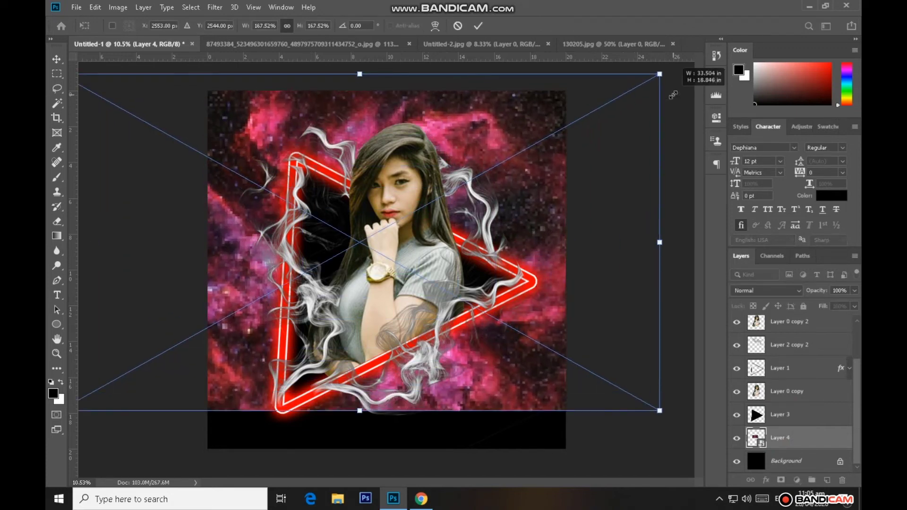
click(478, 26)
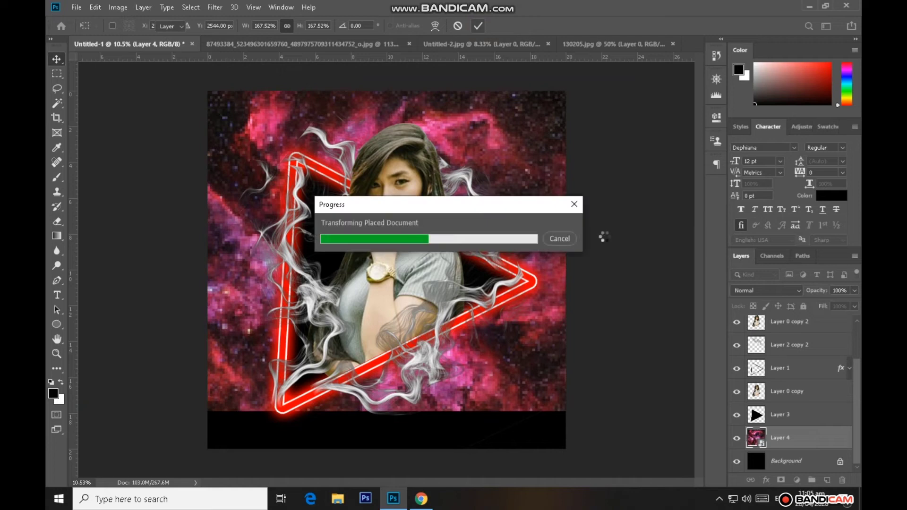
Center the nebula layer on the canvas horizontally and vertically, then clear the selection
key(ctrl+a)
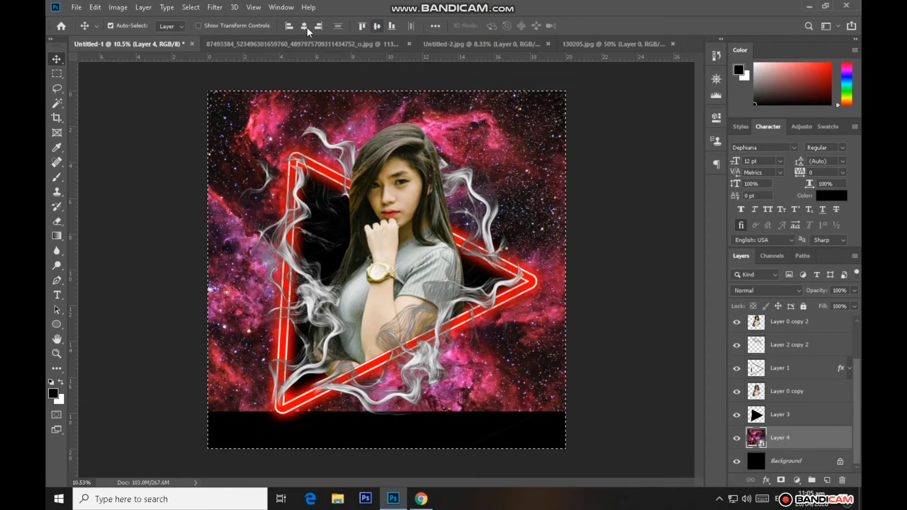
click(305, 26)
click(377, 25)
key(ctrl+d)
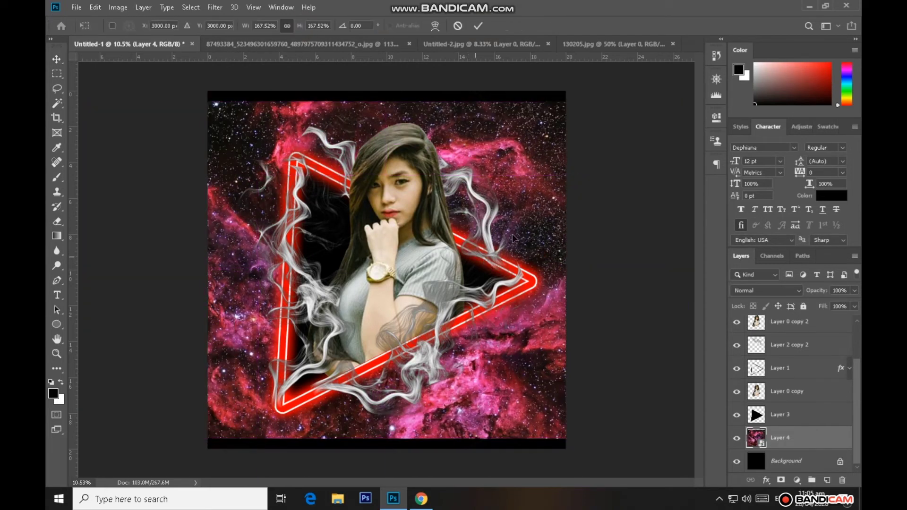
Enlarge the nebula layer around its center until it covers the whole canvas, and lower its fill to 58%
key(ctrl+t)
key(ctrl+0)
scroll(512, 157, down, 2)
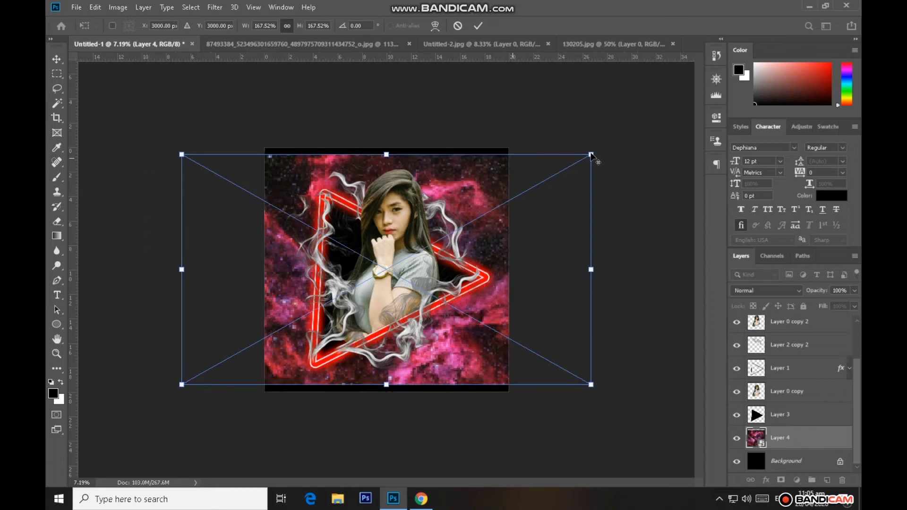
drag(591, 153, 614, 138)
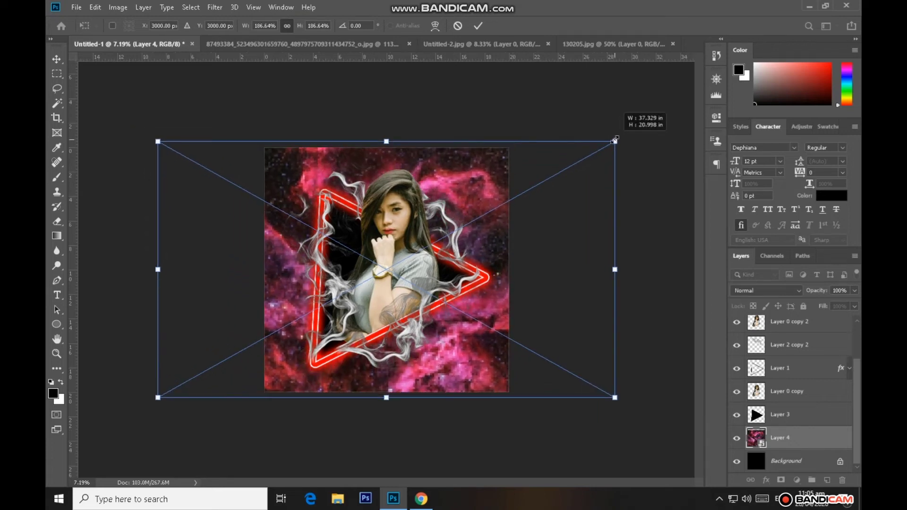
click(479, 26)
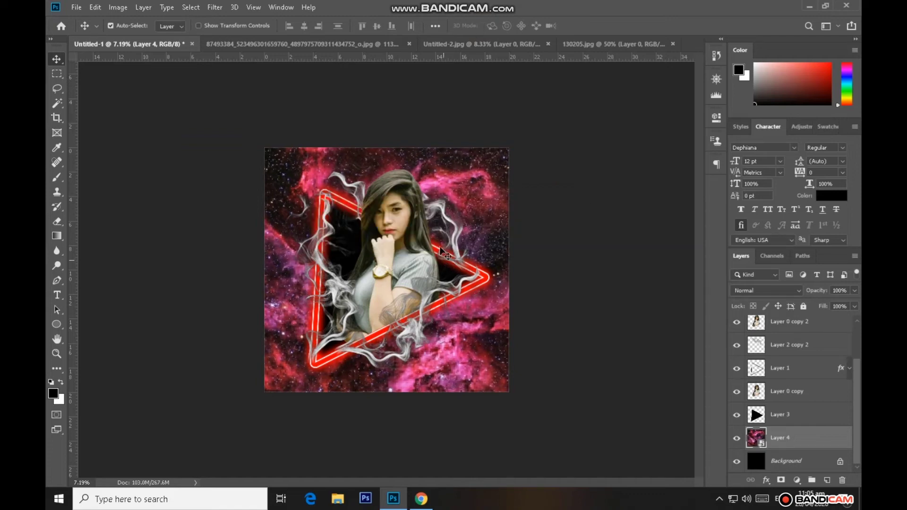
scroll(447, 247, up, 2)
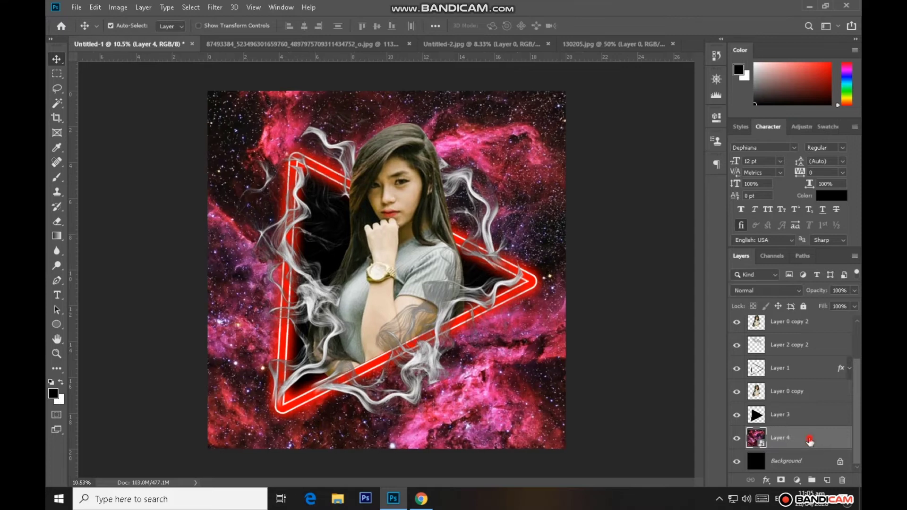
drag(839, 320, 830, 319)
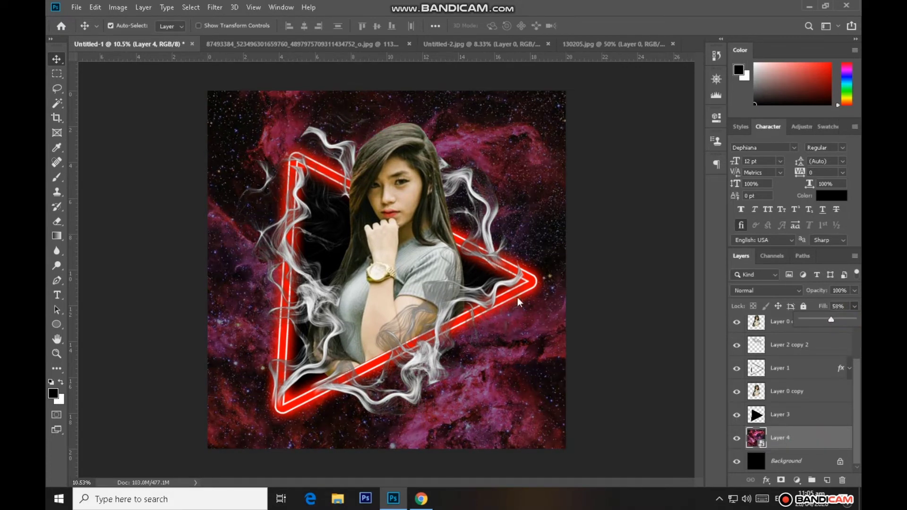
Change the Outer Glow color of the neon triangle on Layer 1 to magenta ff00fc
scroll(778, 372, up, 2)
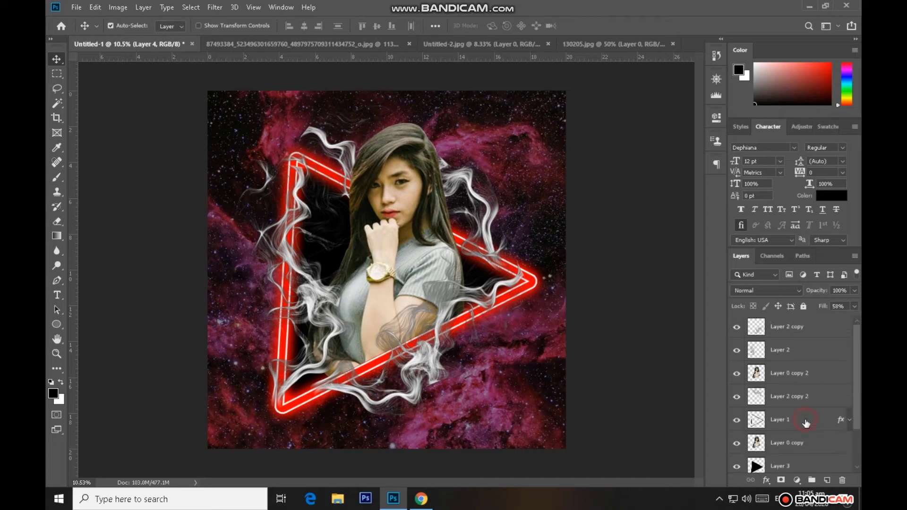
click(806, 423)
double_click(806, 423)
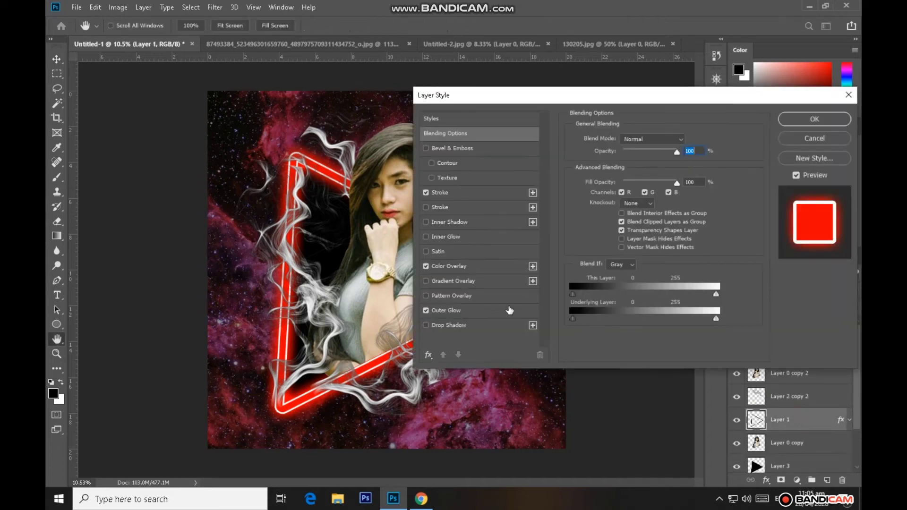
click(447, 311)
click(606, 179)
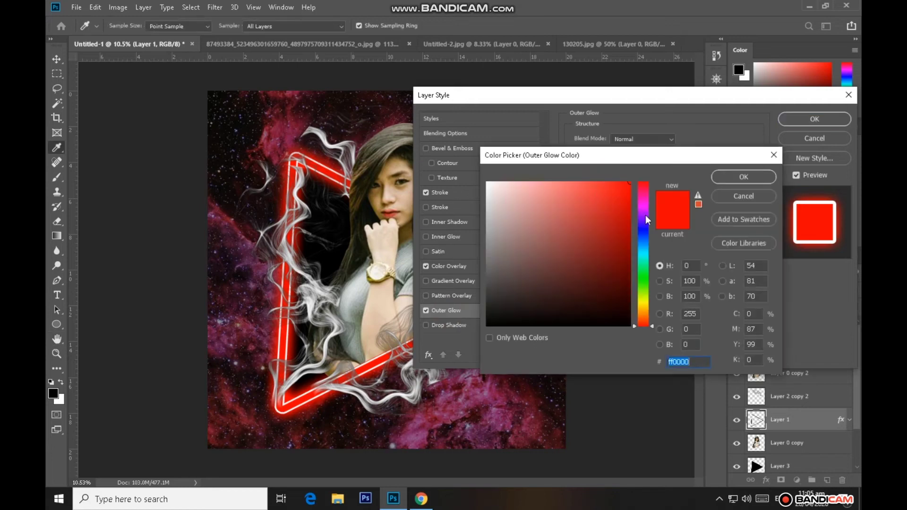
click(642, 205)
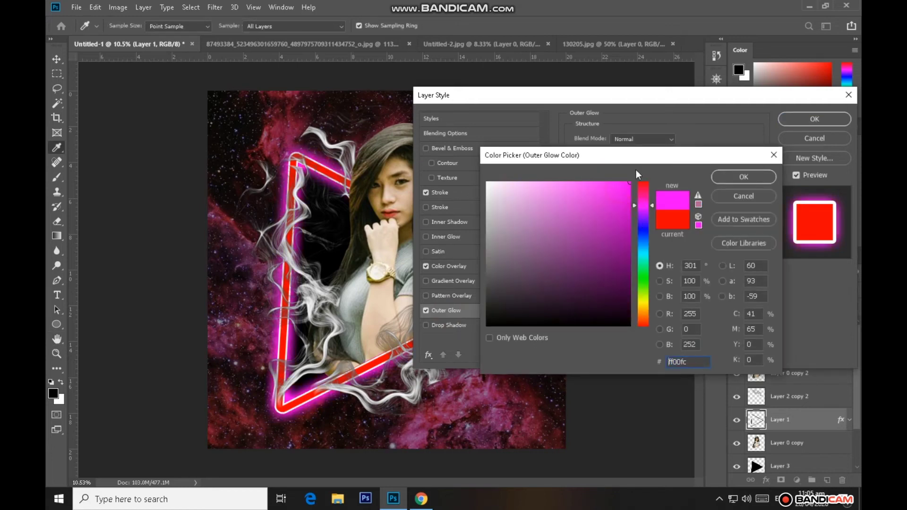
click(734, 177)
Set the Color Overlay of the neon triangle on Layer 1 to pink ff0078 and apply the layer style
click(444, 267)
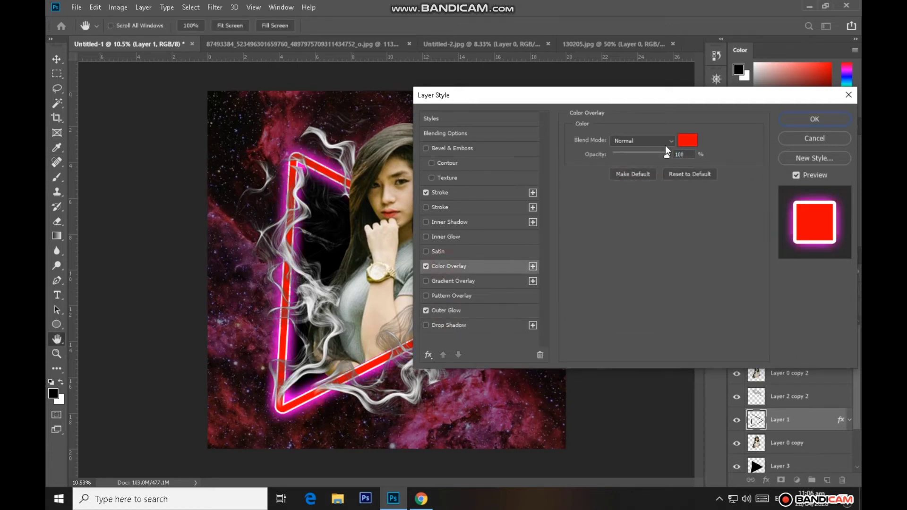
click(687, 141)
click(561, 188)
click(561, 181)
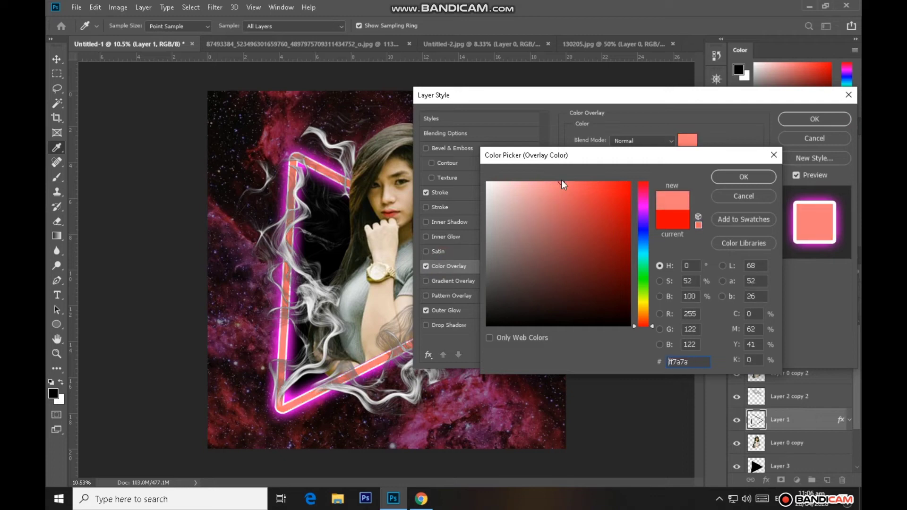
click(642, 201)
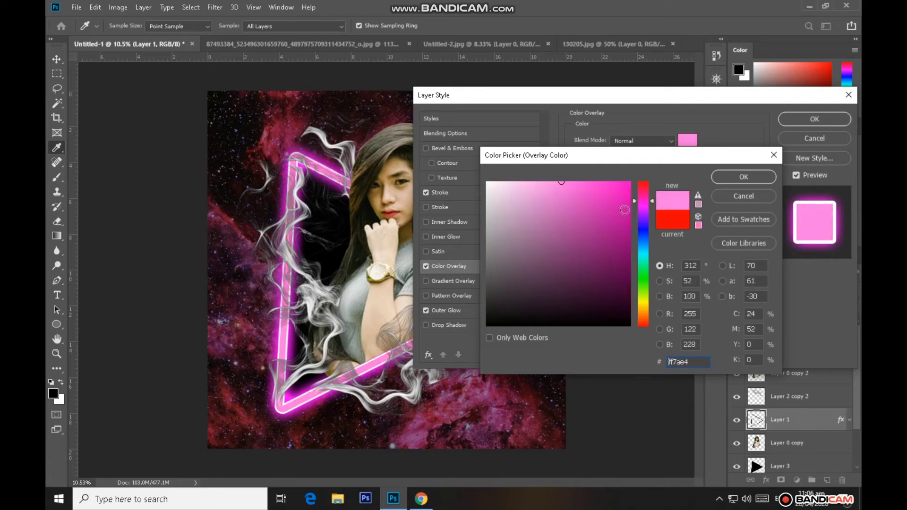
click(642, 210)
click(630, 182)
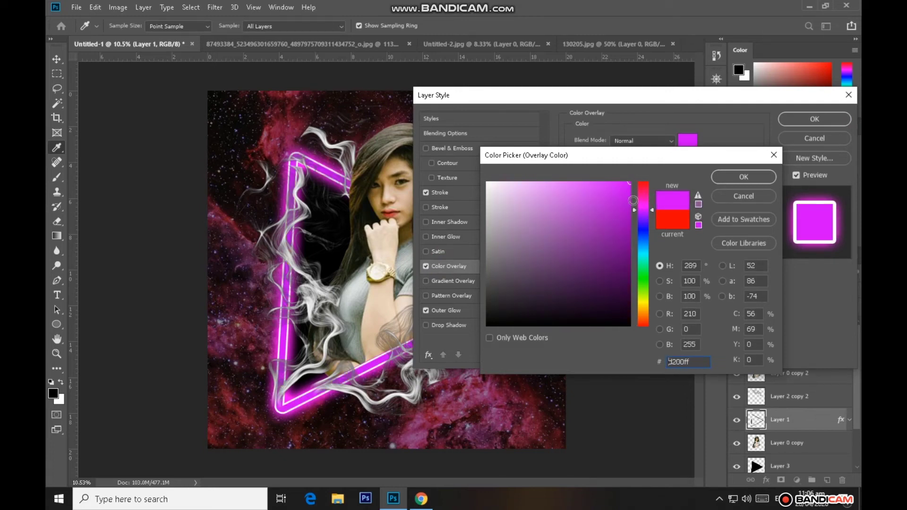
click(642, 192)
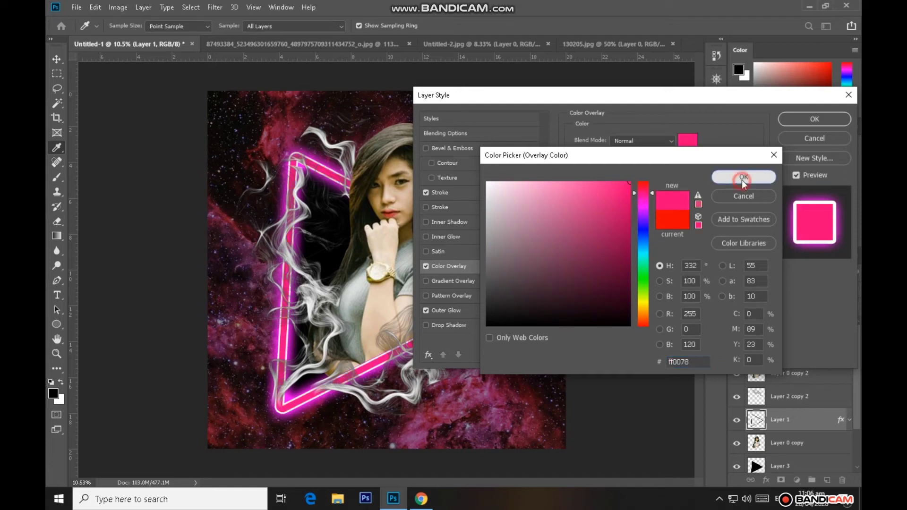
click(743, 178)
click(813, 118)
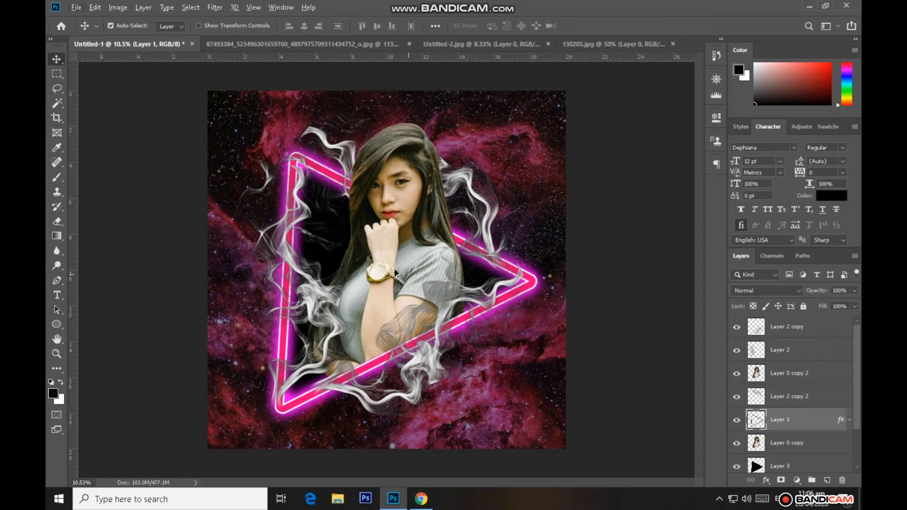
Darken Layer 0 copy 2 with Curves by lowering the midtones and moving the black point inward, and soften its lower edge with the Eraser
click(804, 385)
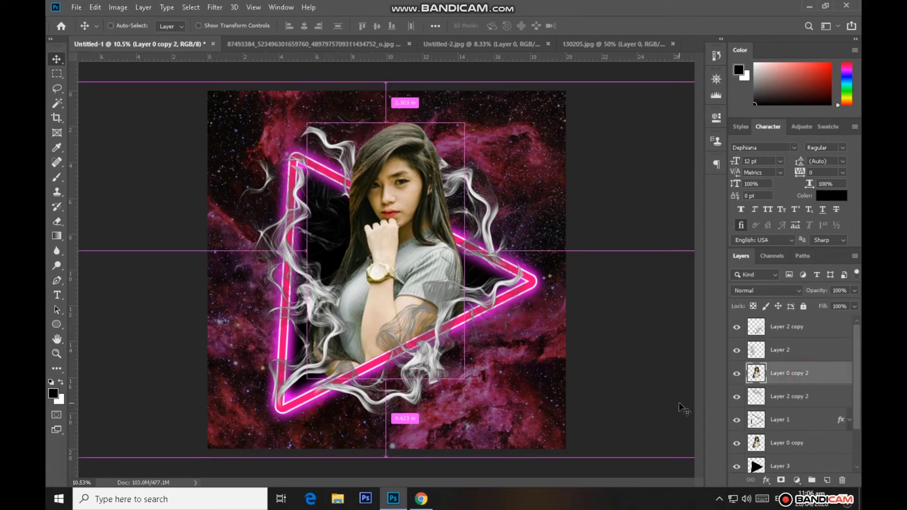
key(ctrl+m)
drag(510, 66, 700, 135)
click(635, 131)
drag(617, 251, 618, 266)
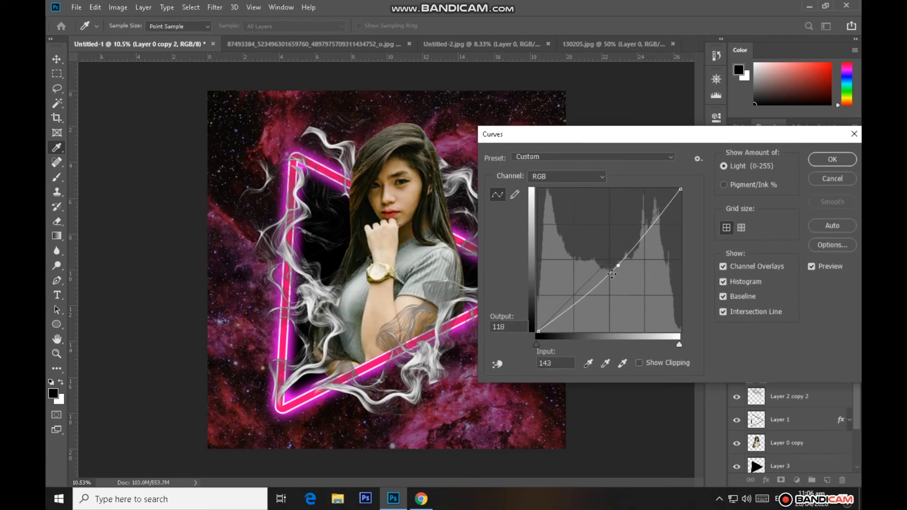
drag(546, 349, 551, 348)
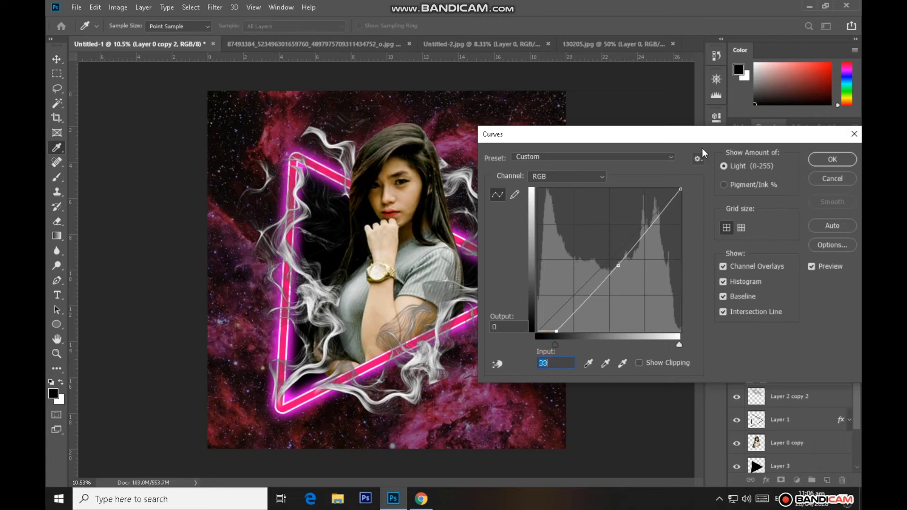
drag(702, 134, 631, 132)
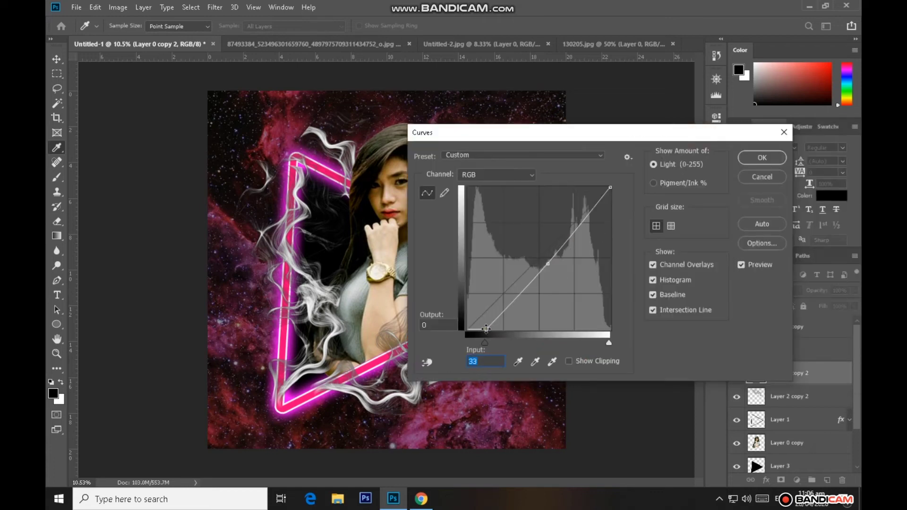
drag(486, 328, 482, 325)
click(760, 159)
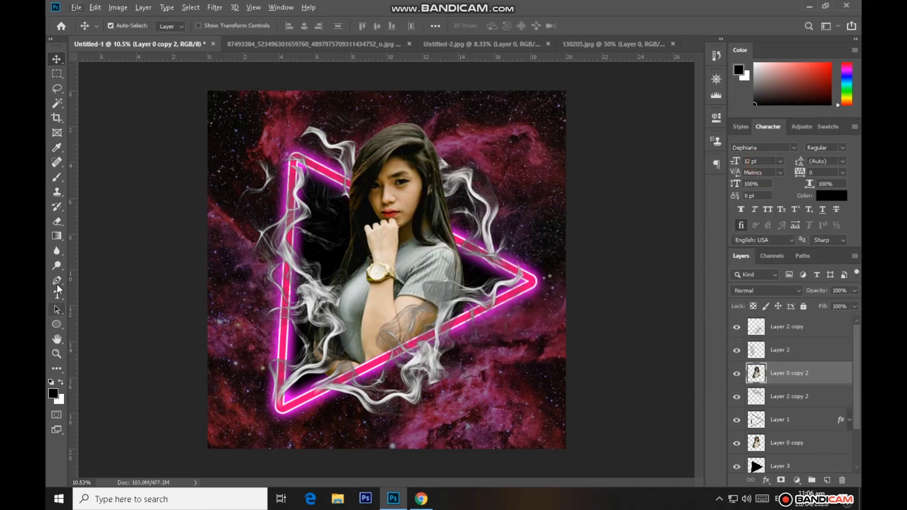
click(57, 221)
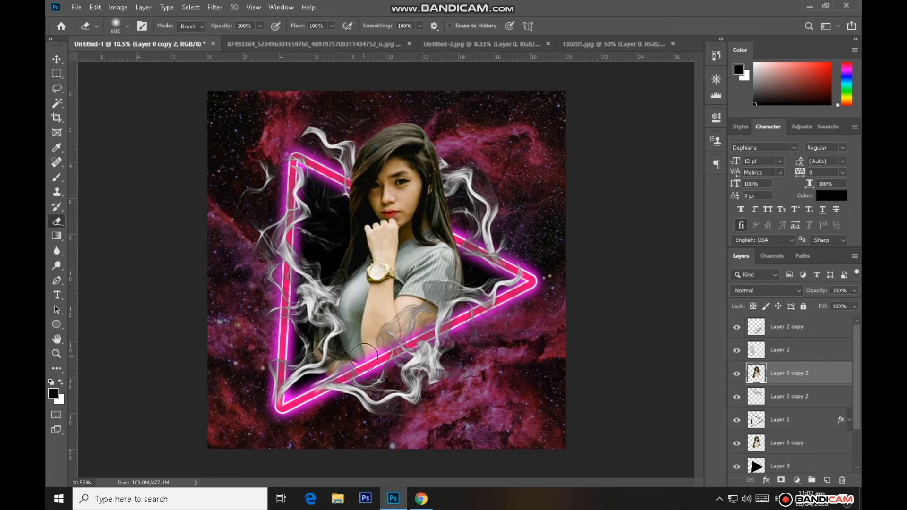
Lower the opacity of the nebula on Layer 4 to 49%
scroll(793, 454, down, 2)
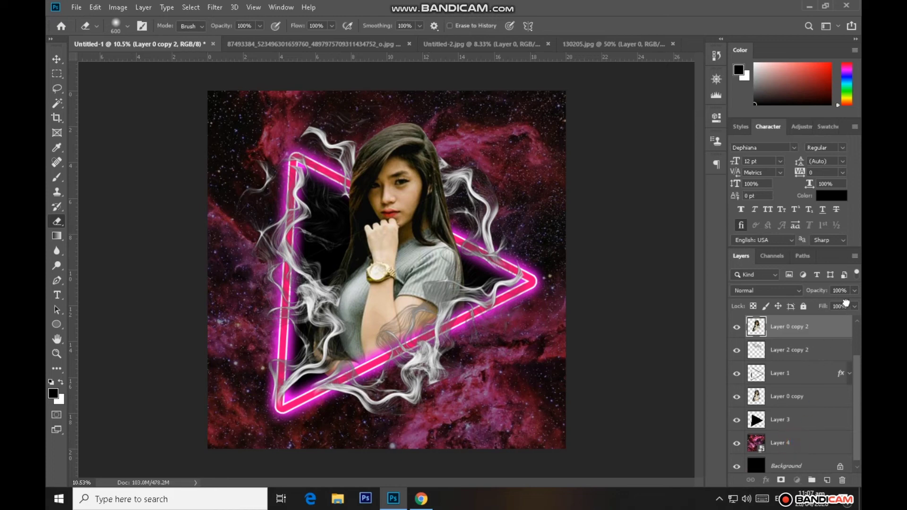
click(787, 442)
click(856, 293)
drag(855, 303, 827, 302)
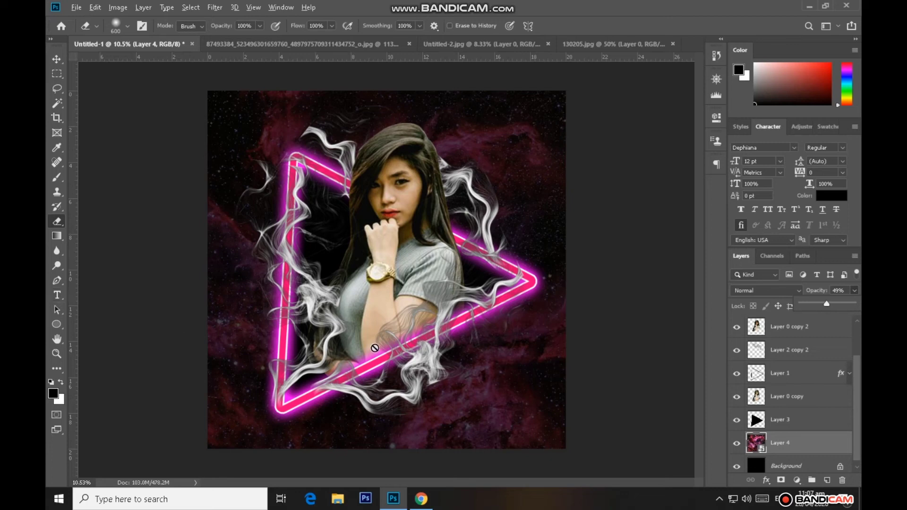
click(57, 295)
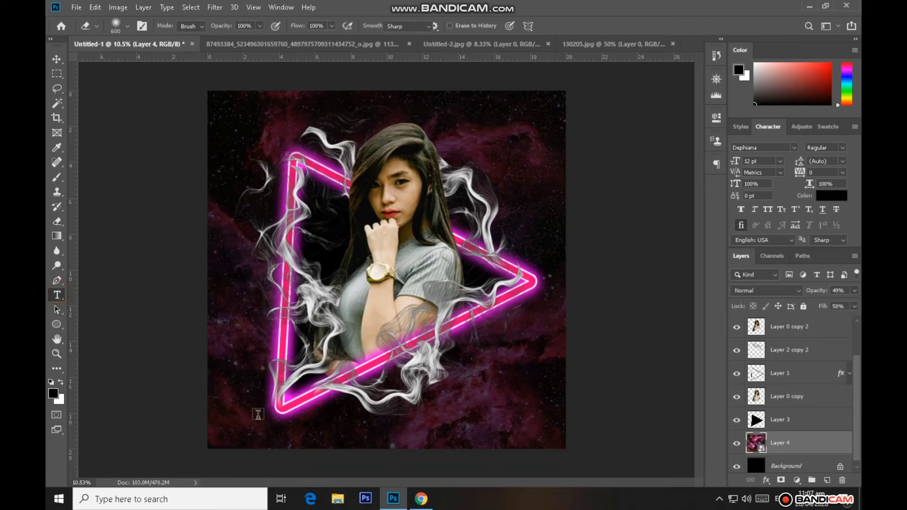
click(260, 380)
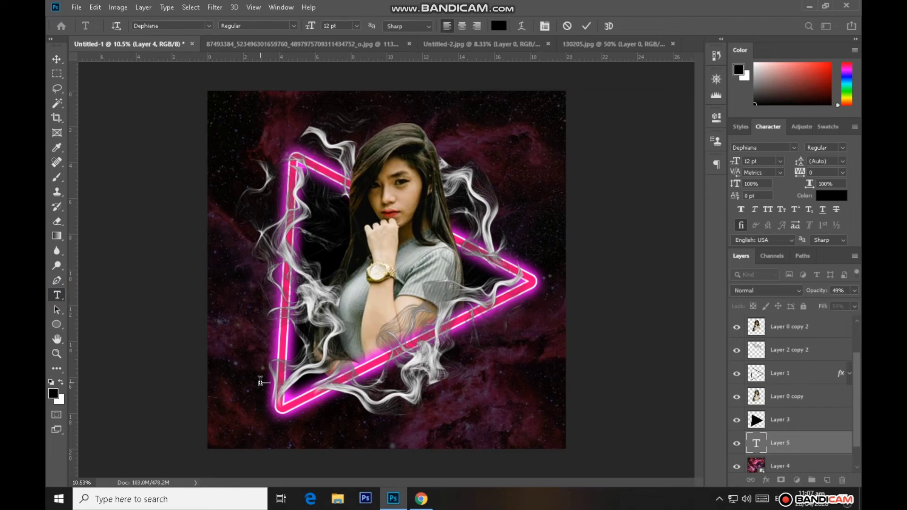
click(586, 26)
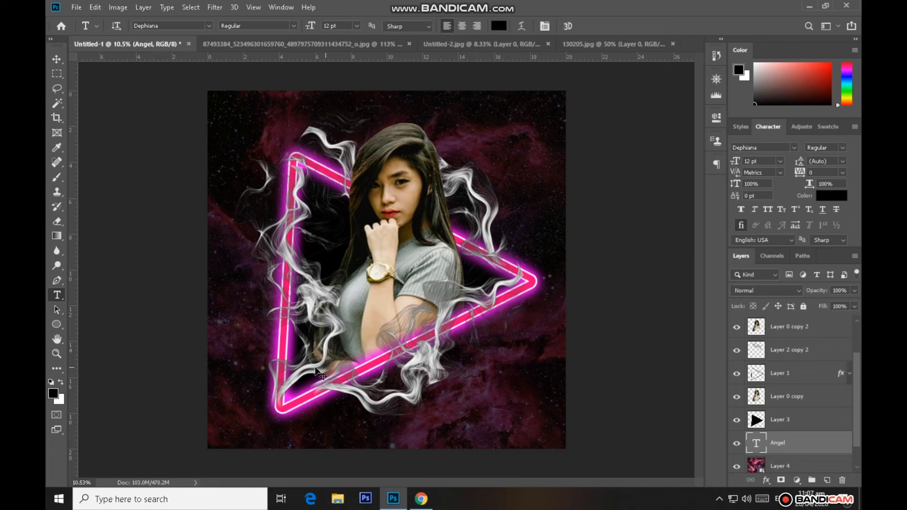
key(ctrl+t)
drag(268, 378, 347, 338)
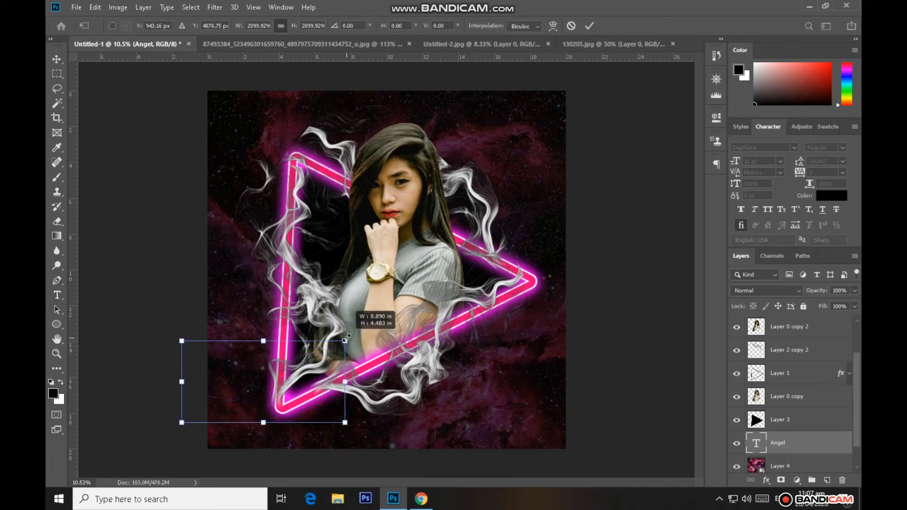
click(589, 26)
Raise the first-name text layer to the top of the layer stack, above Layer 2 copy
click(55, 59)
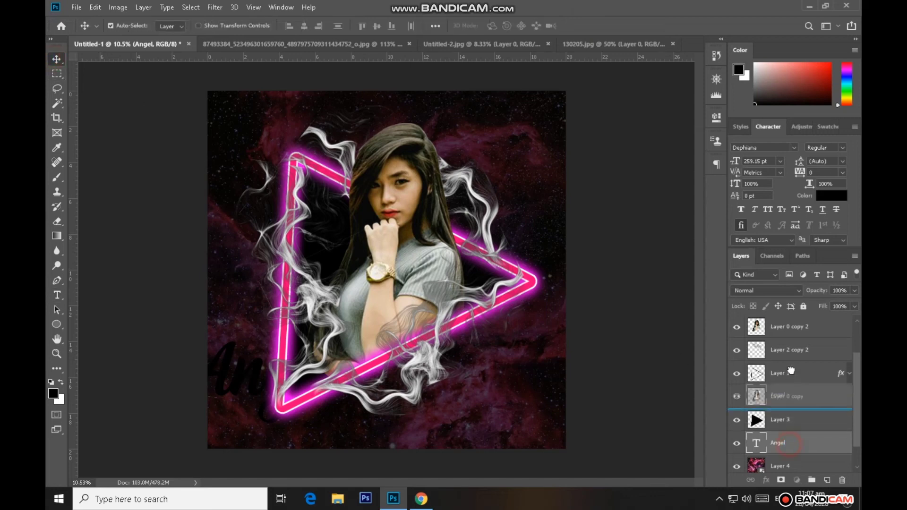
drag(805, 389, 801, 339)
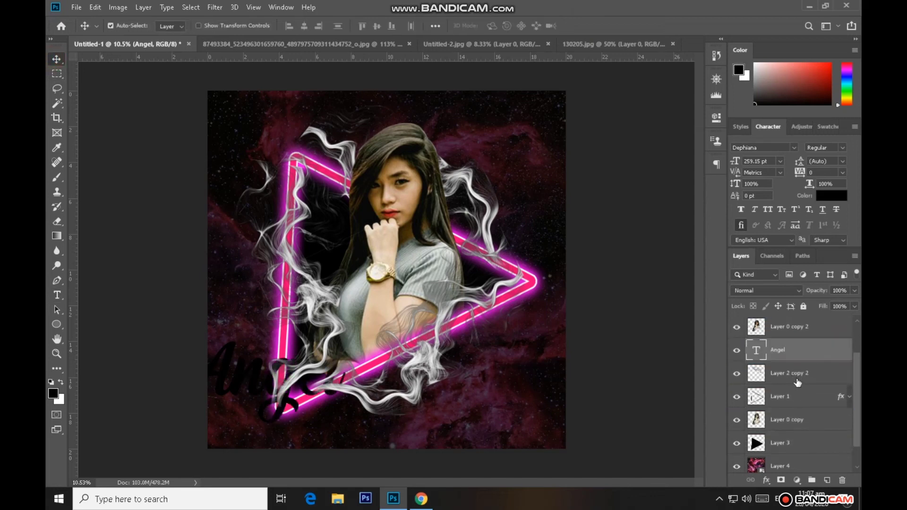
drag(855, 381, 856, 352)
drag(804, 398, 805, 318)
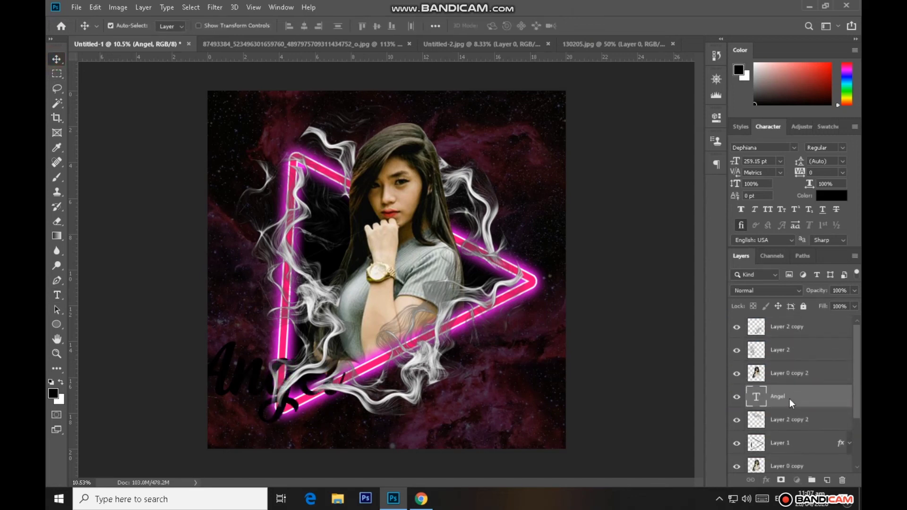
drag(790, 399, 786, 323)
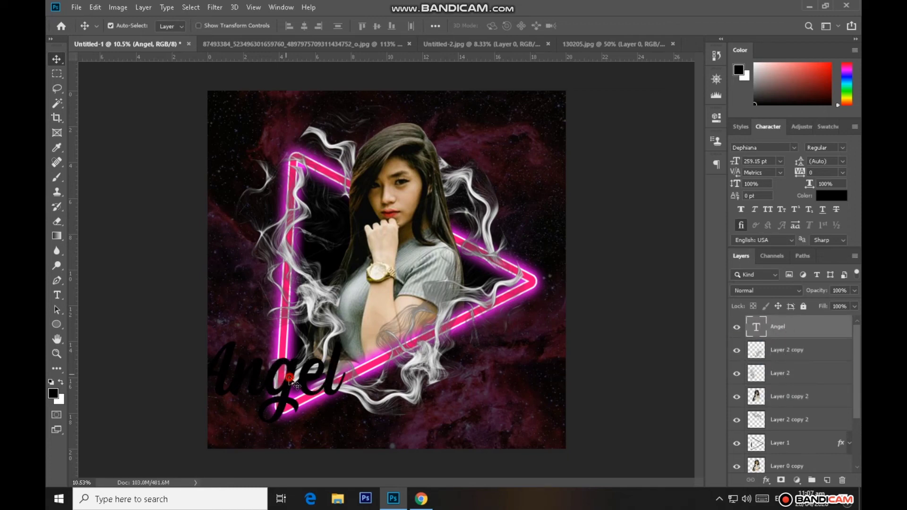
Move the first-name text over the triangle, place a duplicate below it, and replace the duplicate's text with the woman's surname
drag(291, 379, 406, 425)
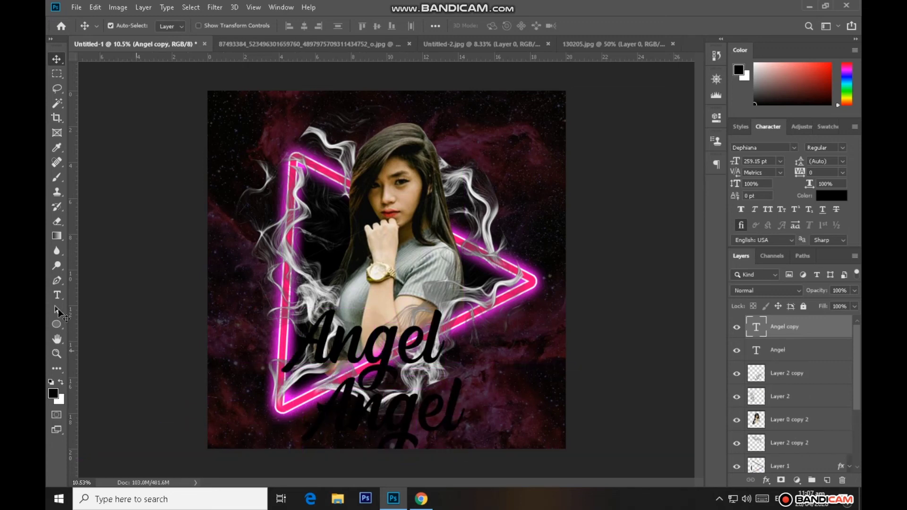
click(57, 295)
click(353, 414)
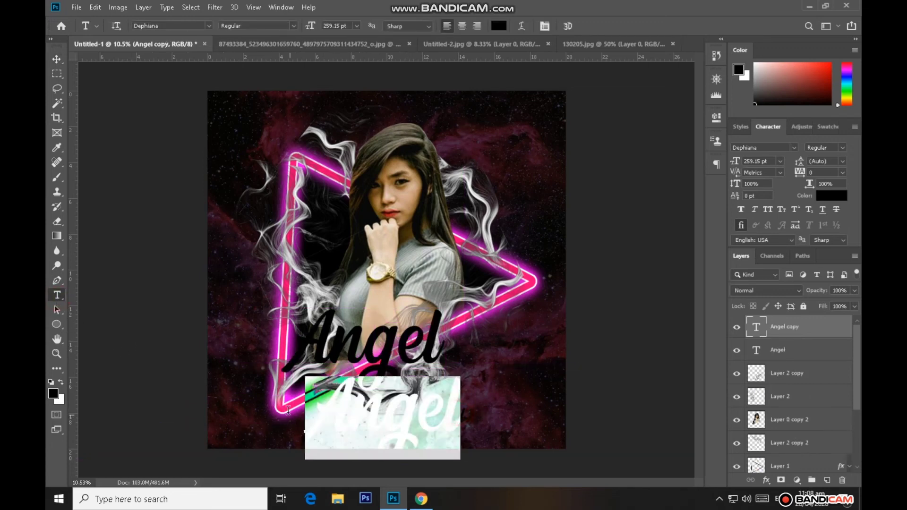
key(ctrl+a)
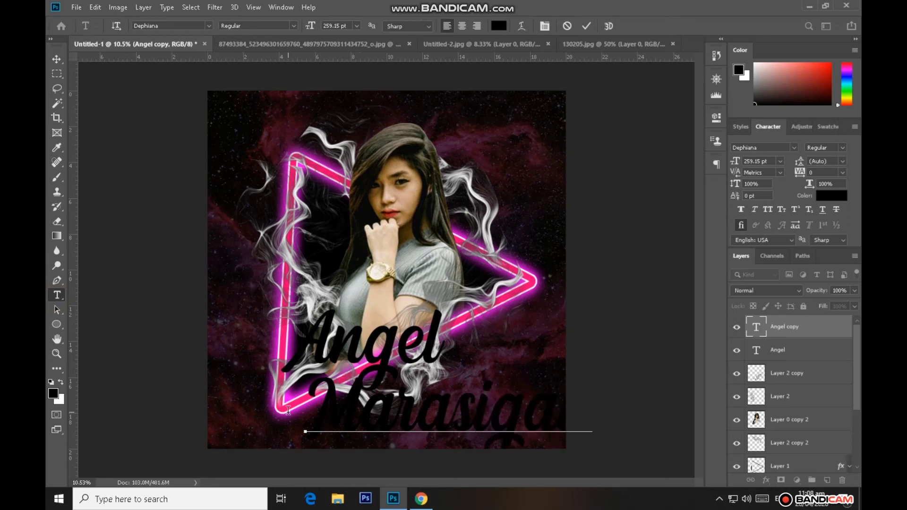
click(586, 26)
click(586, 26)
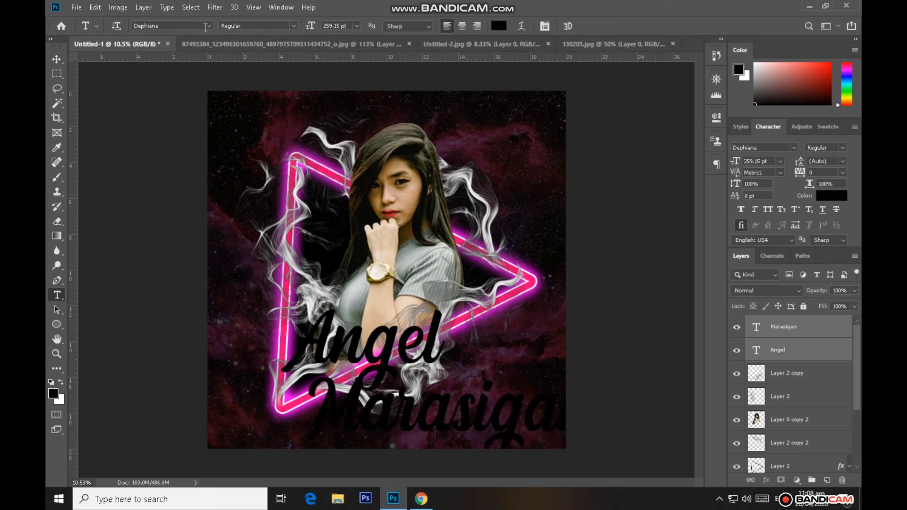
Change the font of both name text layers to Allison Script
click(208, 26)
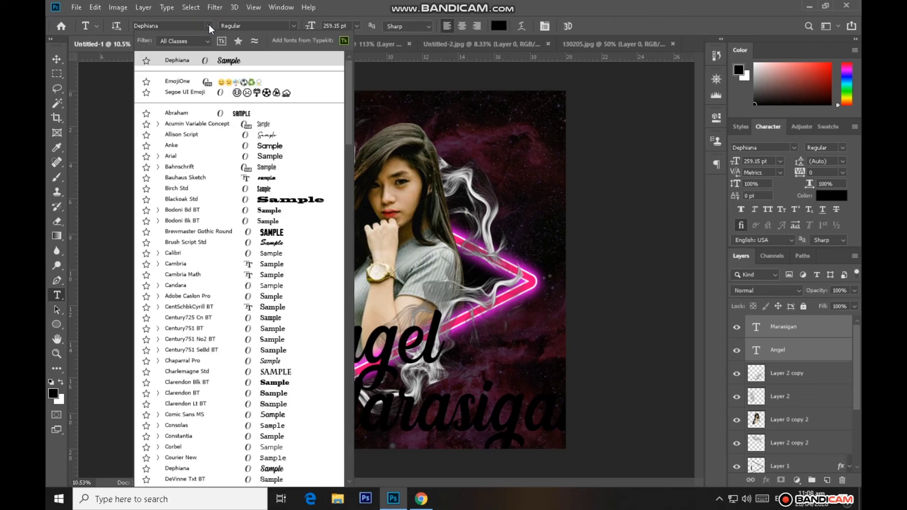
click(208, 25)
click(207, 27)
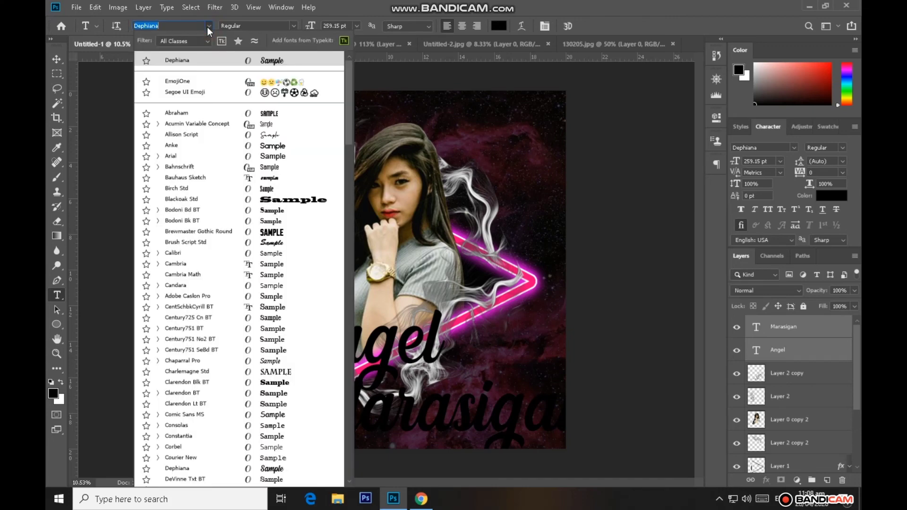
click(196, 135)
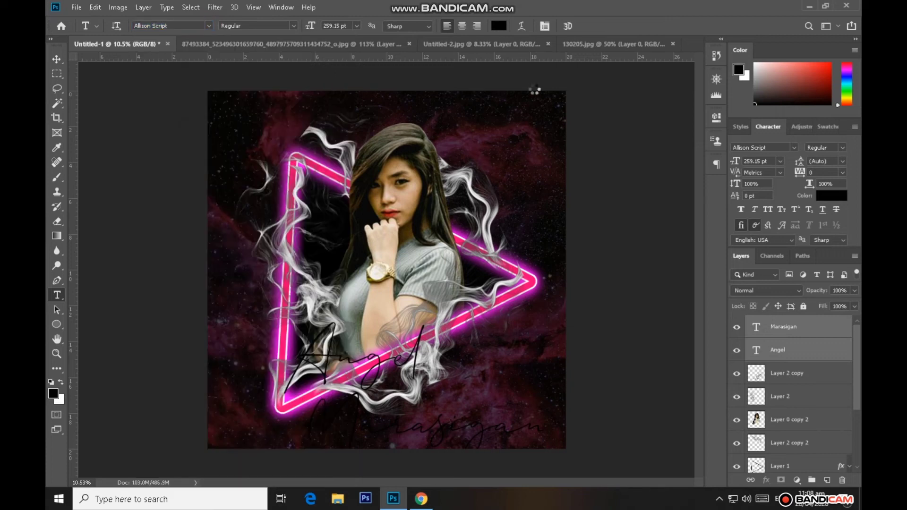
Set the color of both name text layers to white and move them together slightly upward over the triangle's lower side
click(500, 31)
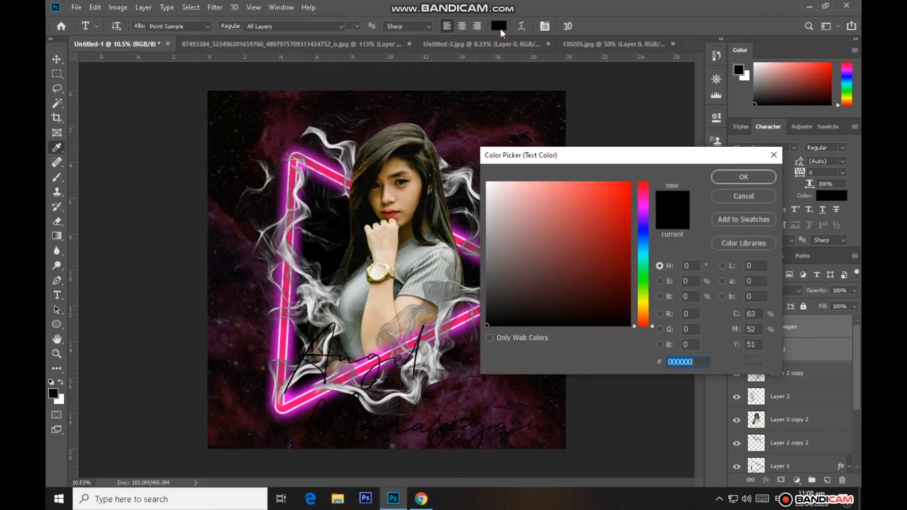
click(501, 196)
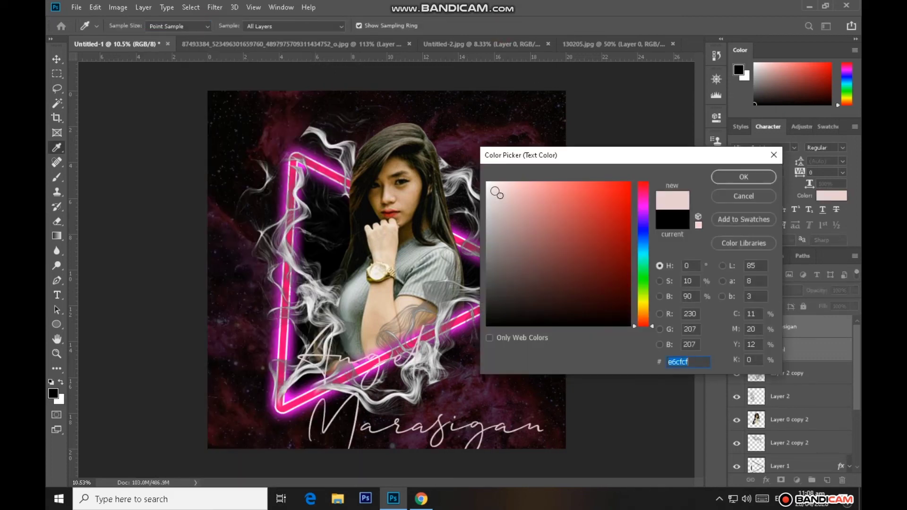
click(491, 185)
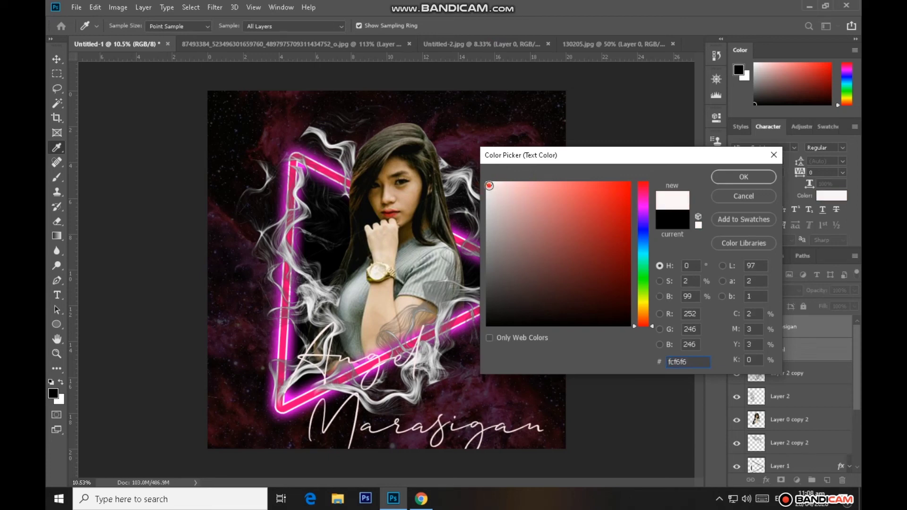
click(489, 185)
click(731, 177)
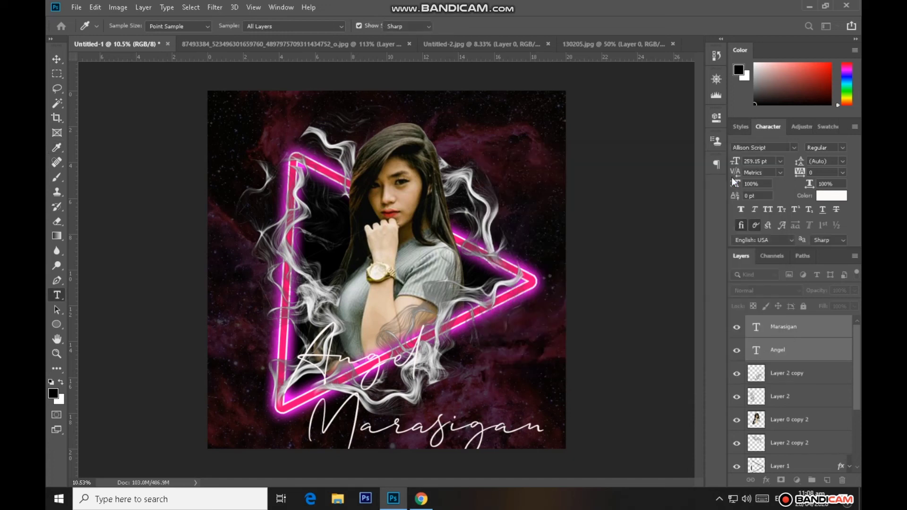
click(57, 60)
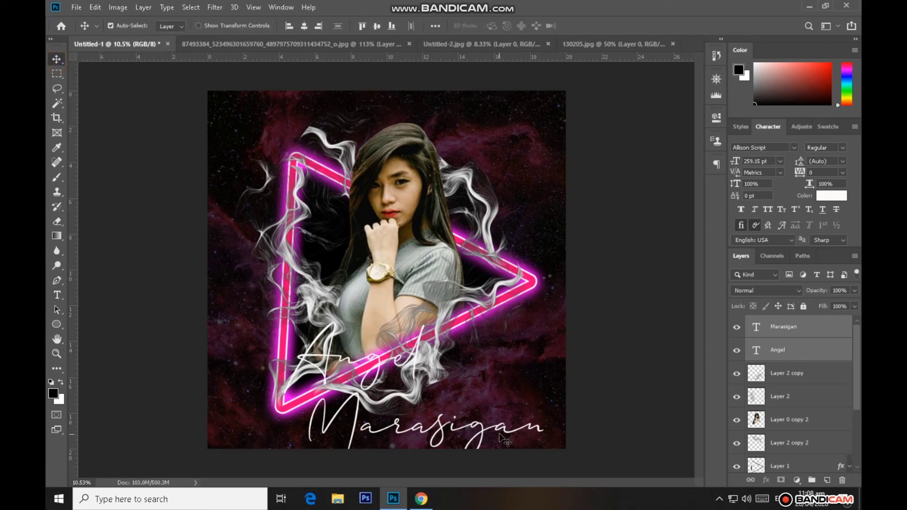
drag(501, 431, 491, 402)
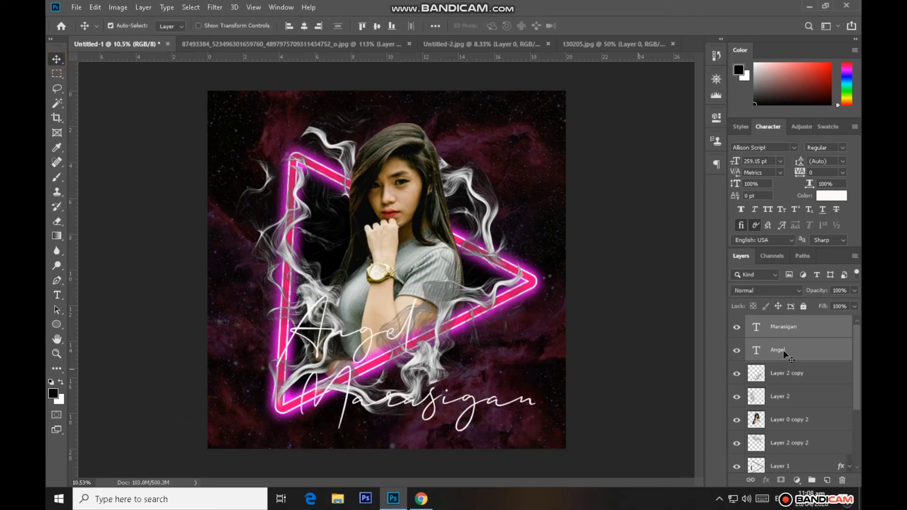
Put the surname and first-name text layers together into one layer group
click(824, 331)
double_click(817, 328)
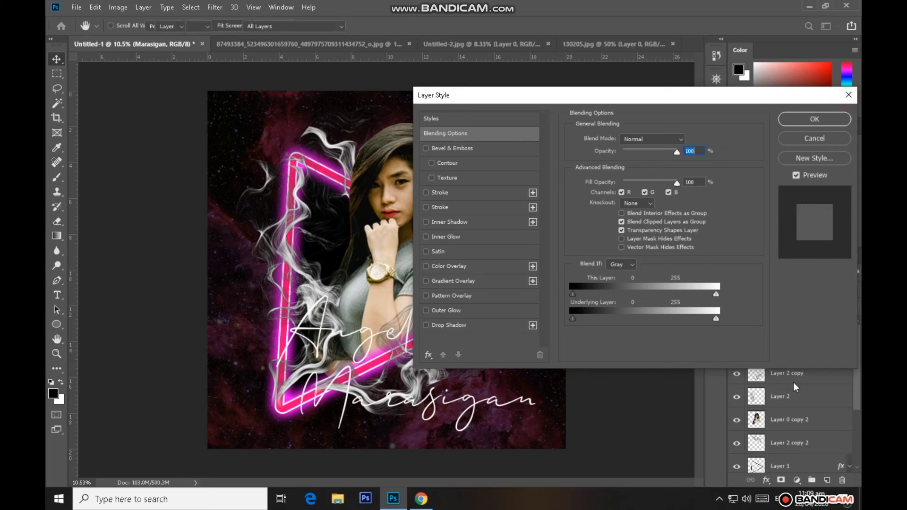
click(849, 94)
ctrl+click(804, 348)
key(ctrl+g)
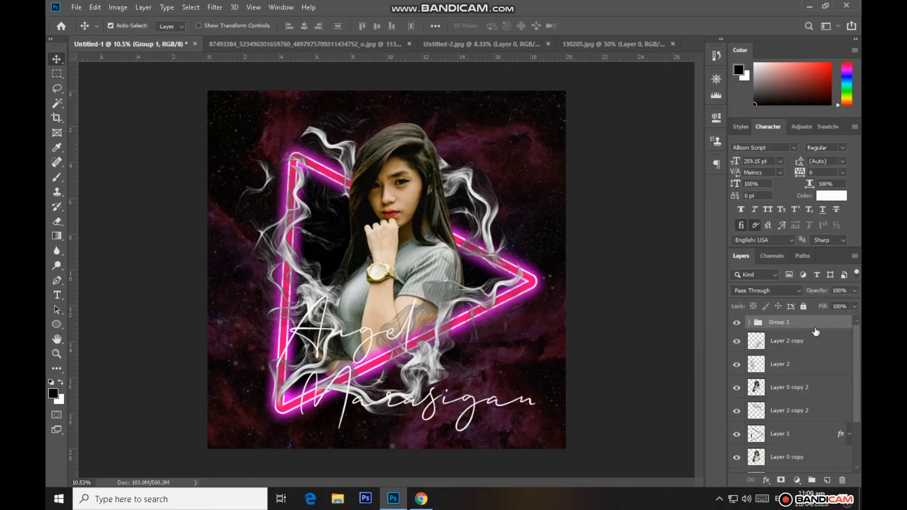
Add a black outside stroke to the group holding the name text
double_click(816, 327)
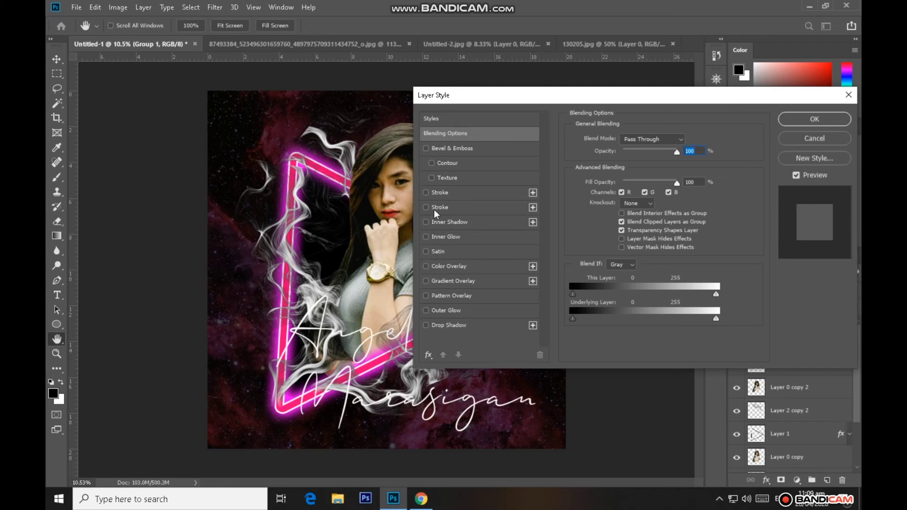
click(438, 194)
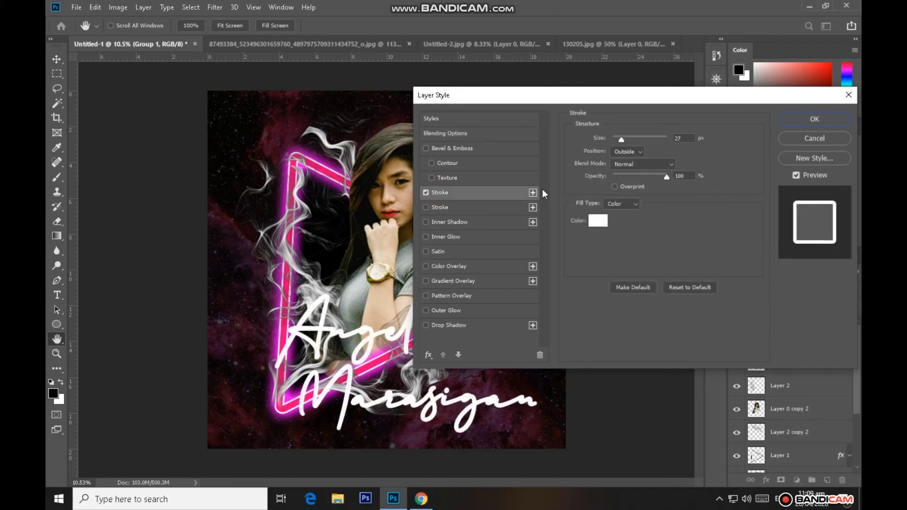
click(600, 226)
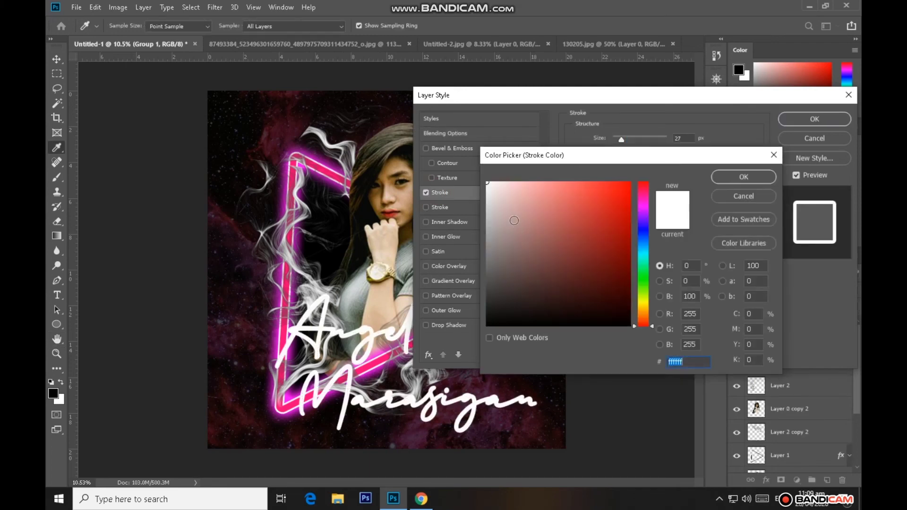
drag(500, 289, 486, 327)
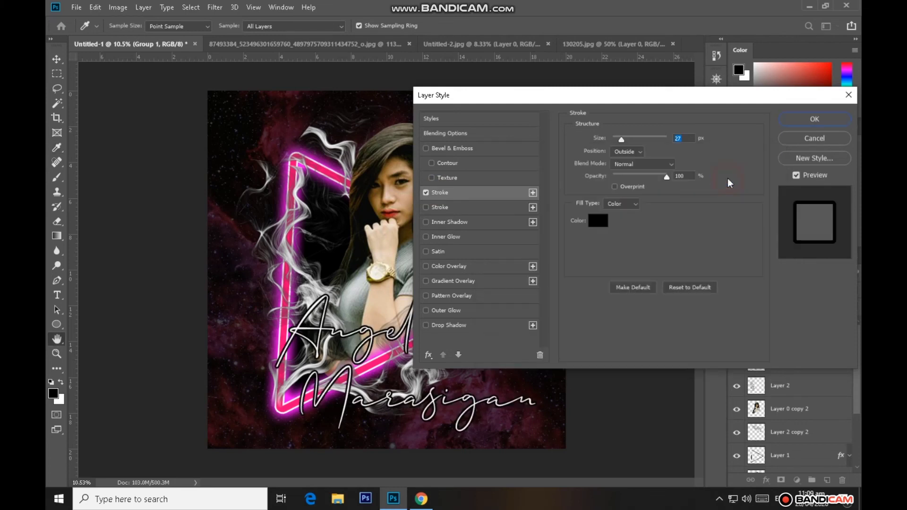
click(730, 177)
Add a magenta outer glow with a size of 133 px to the name group and set its stroke size to 10 px
click(435, 310)
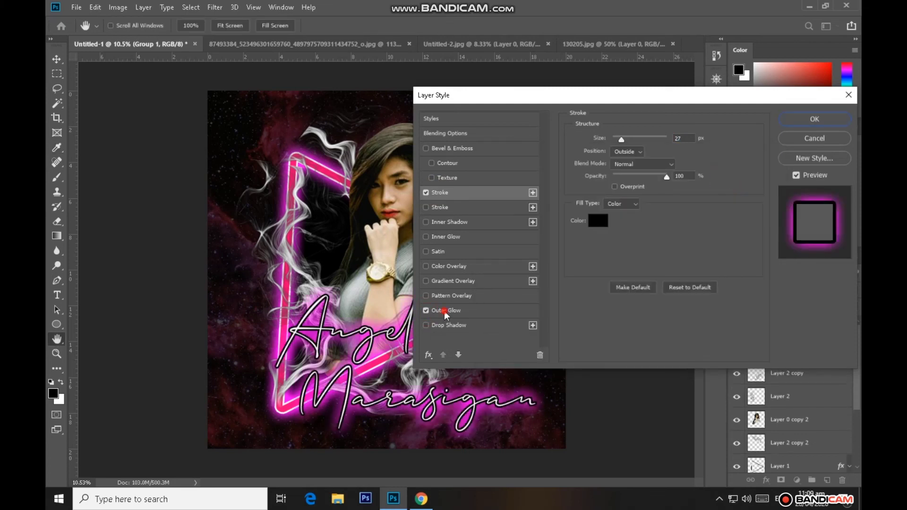
drag(668, 248, 649, 244)
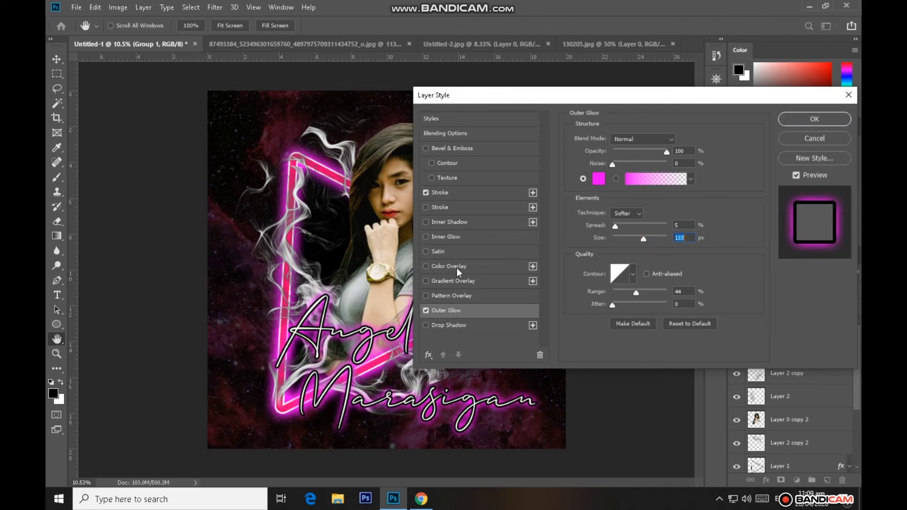
click(447, 195)
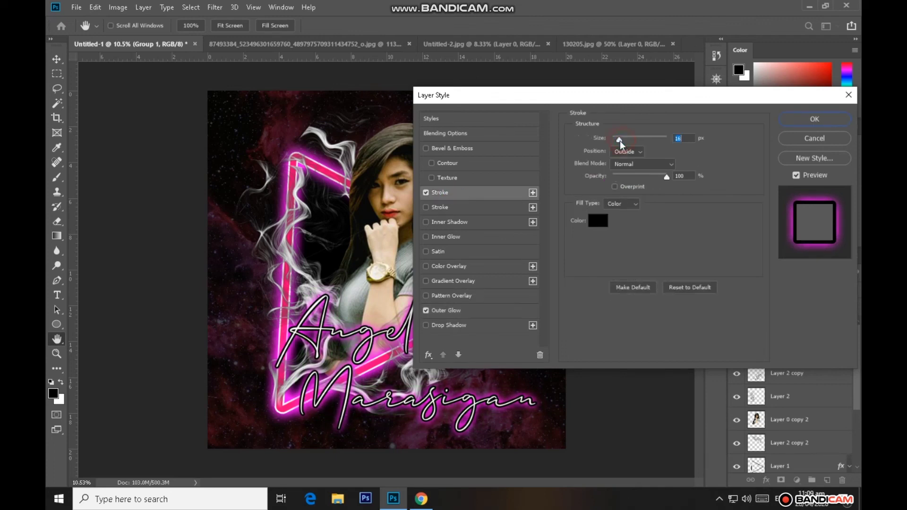
drag(620, 140, 619, 141)
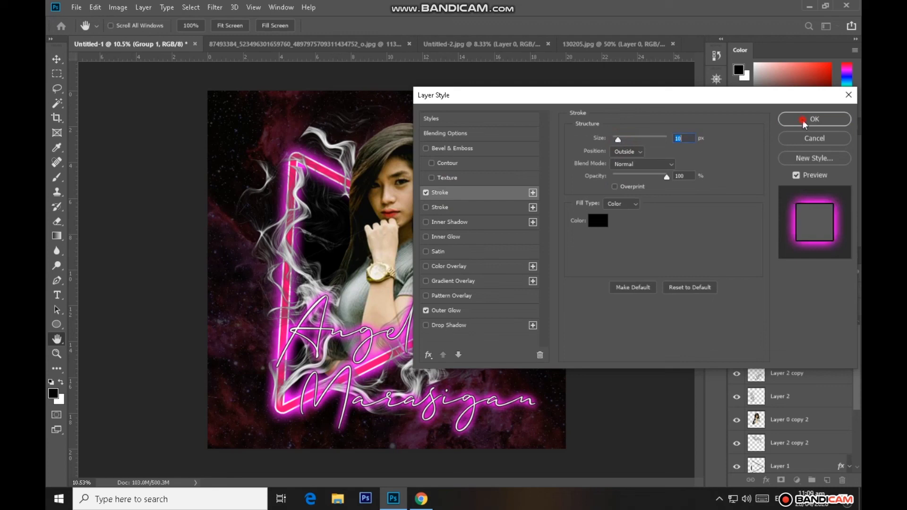
click(803, 120)
Scale the name group down proportionally to about 75% around its center
key(v)
key(ctrl+t)
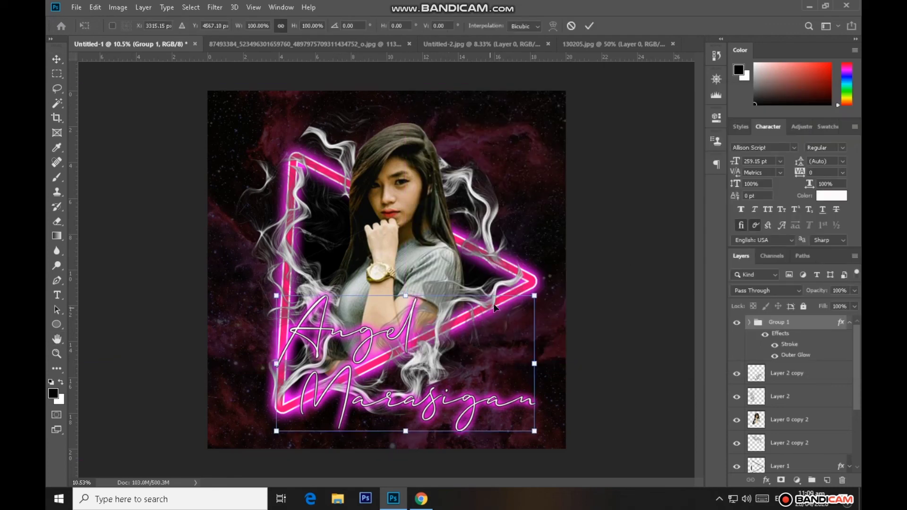
drag(534, 296, 502, 312)
click(589, 25)
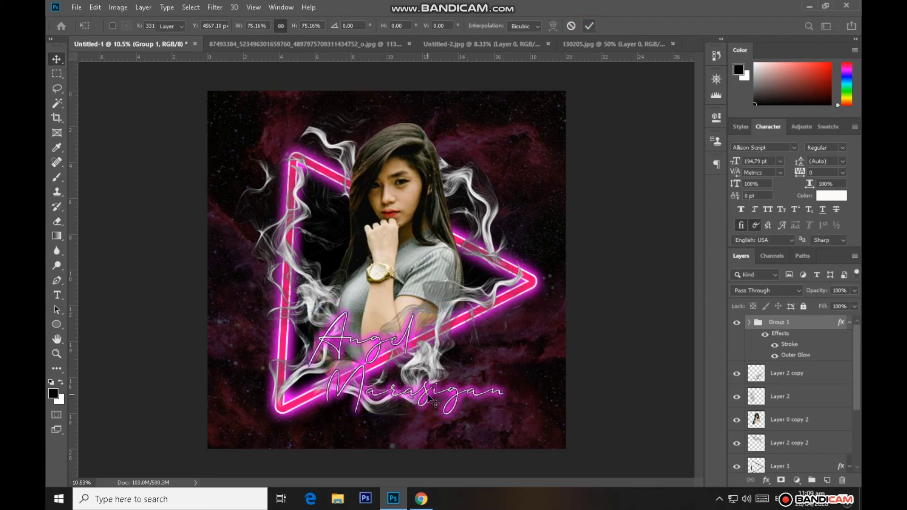
Shift the surname text right and slightly down, then move the first-name text right and down to sit closely above it
drag(458, 398, 487, 405)
click(804, 397)
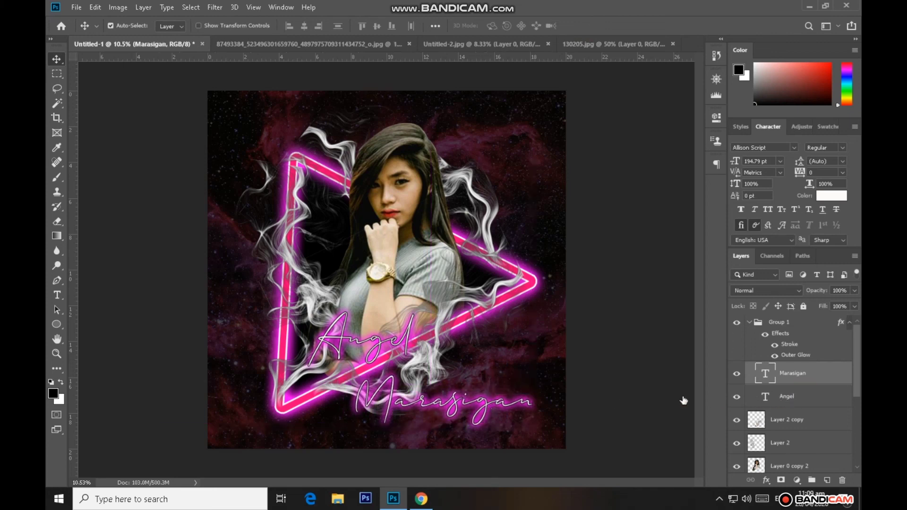
key(ctrl+t)
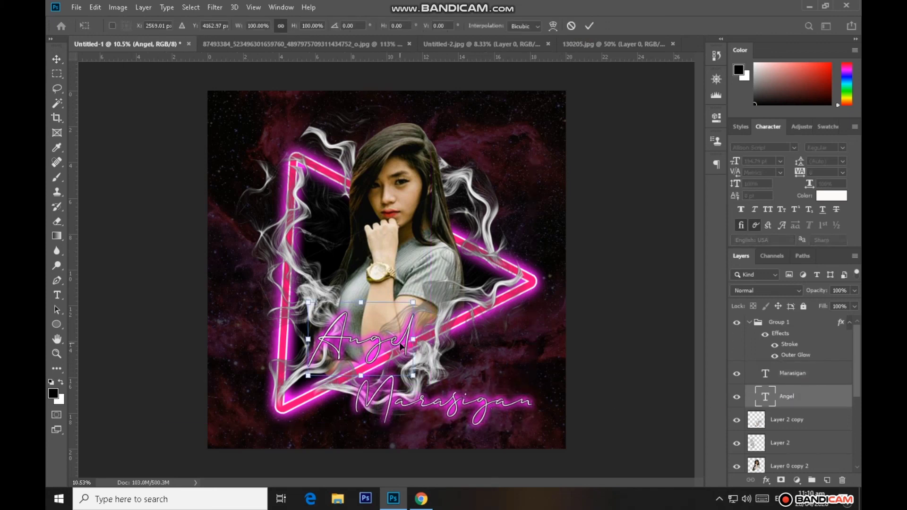
mouse_move(413, 346)
mouse_down()
mouse_move(438, 355)
mouse_move(428, 354)
mouse_up()
click(589, 25)
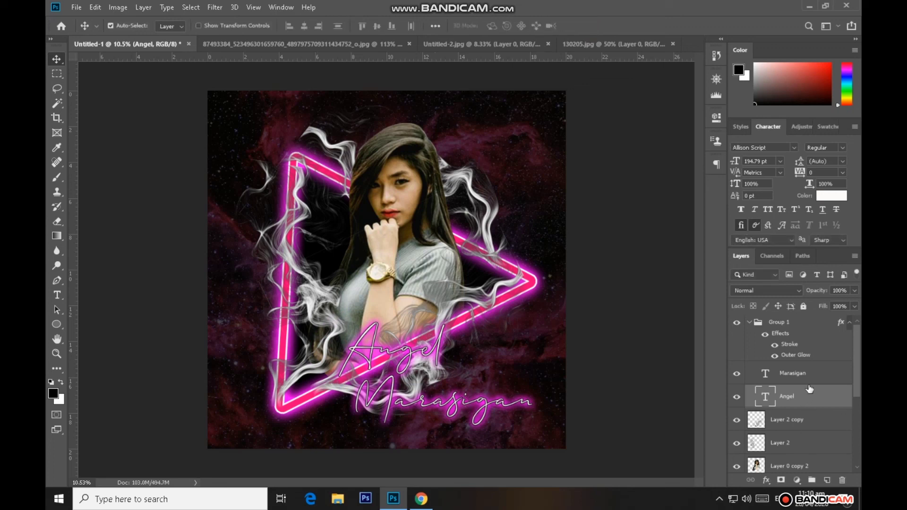
Add a black drop shadow to the name group with distance 45 px, spread 29% and size 32 px
click(749, 321)
click(805, 325)
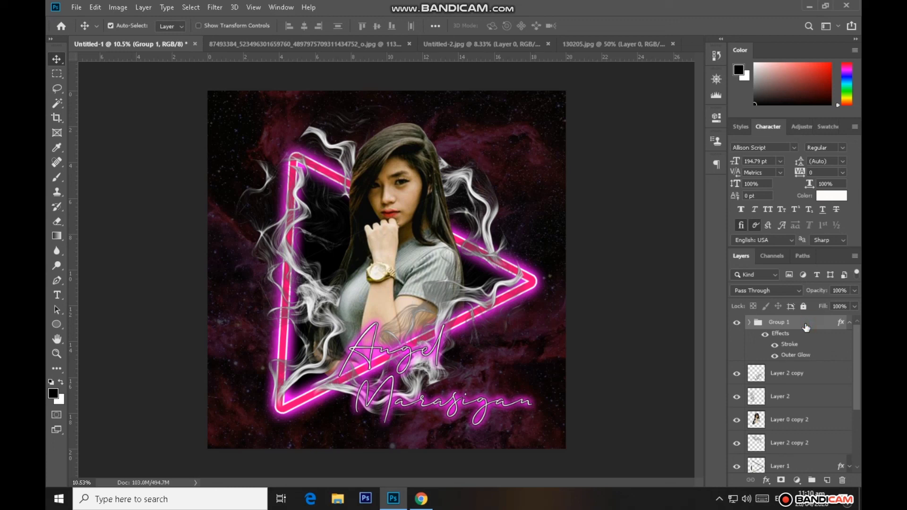
double_click(805, 325)
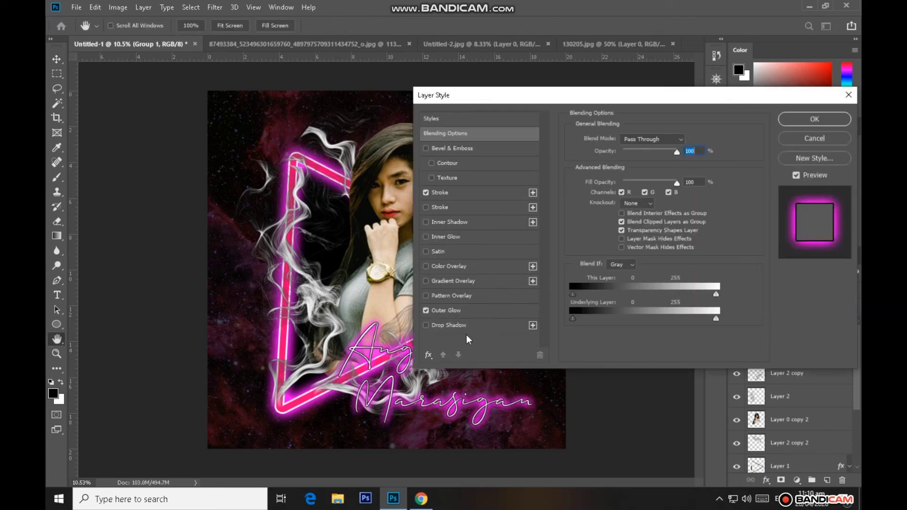
click(426, 325)
click(449, 325)
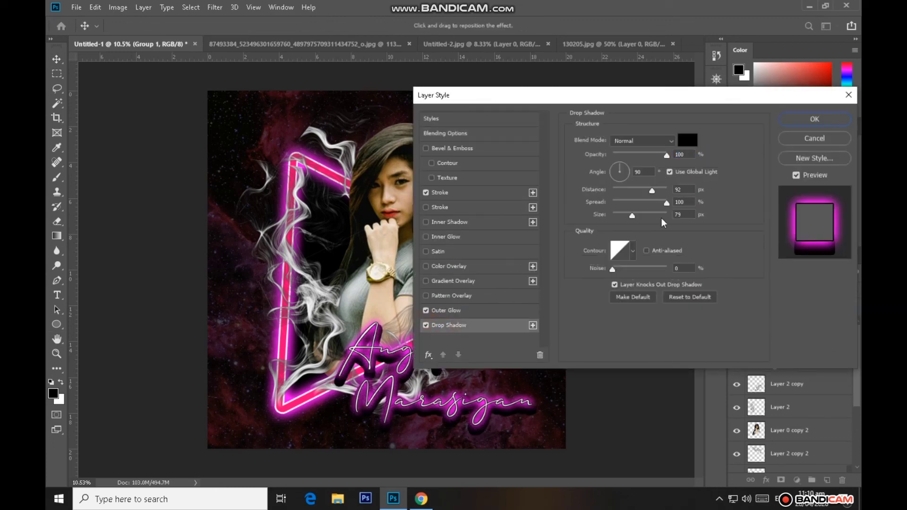
drag(652, 191, 628, 203)
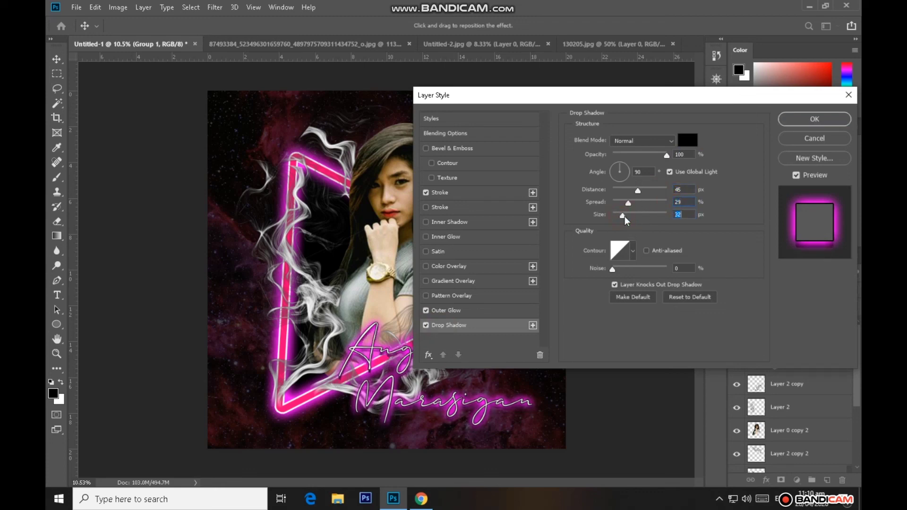
click(799, 121)
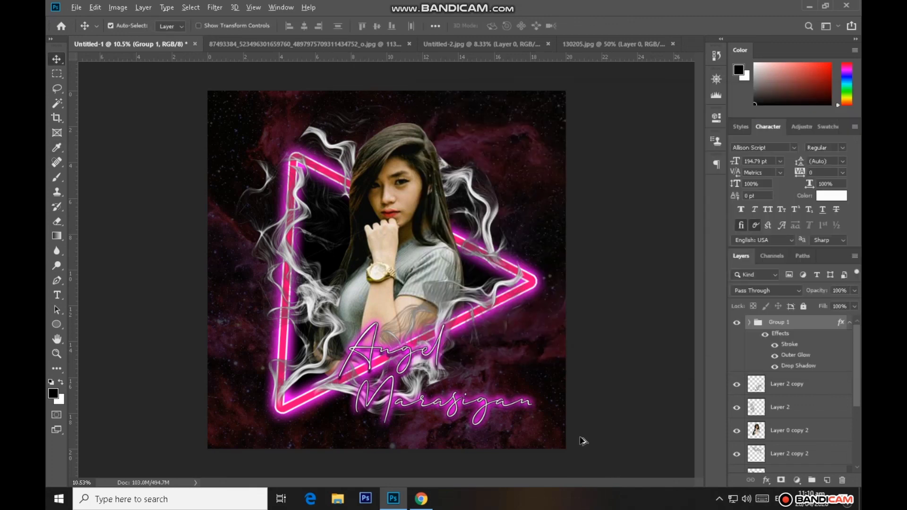
scroll(582, 440, up, 1)
scroll(582, 443, down, 1)
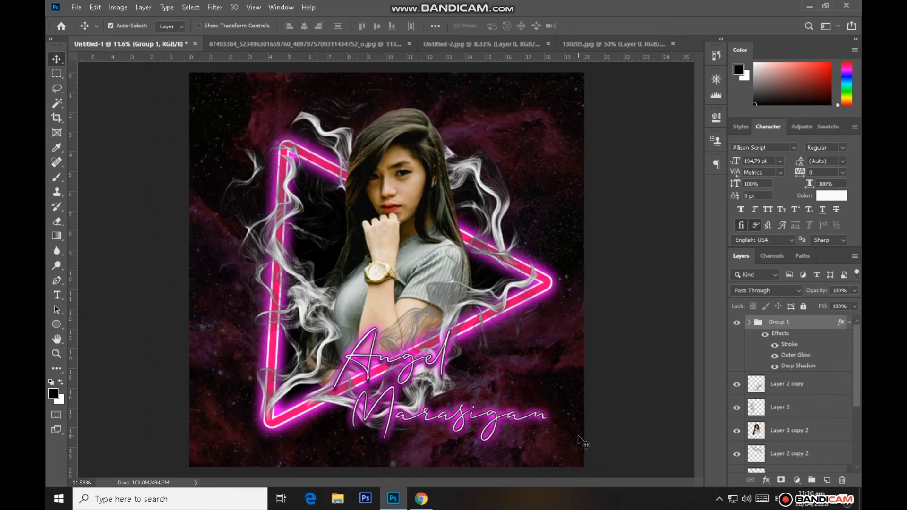